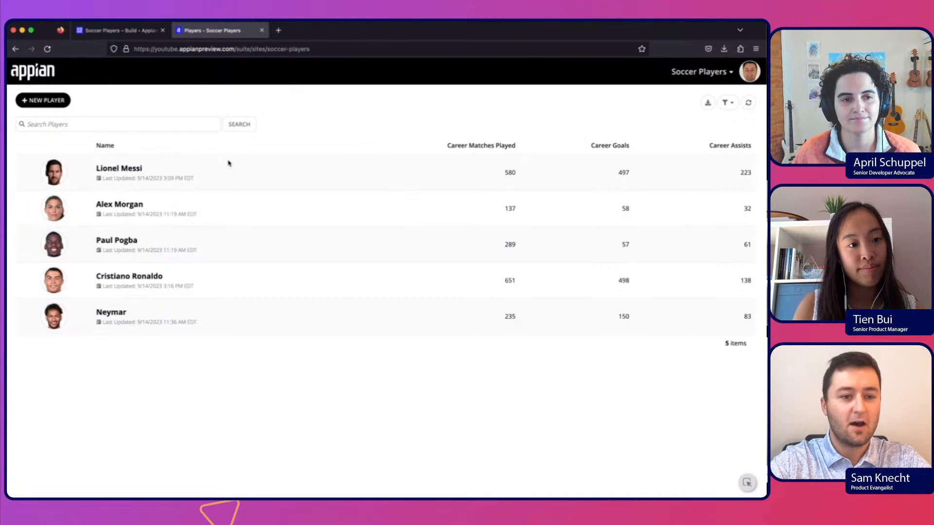
Open Lionel Messi's player record and review the season statistics table
click(133, 170)
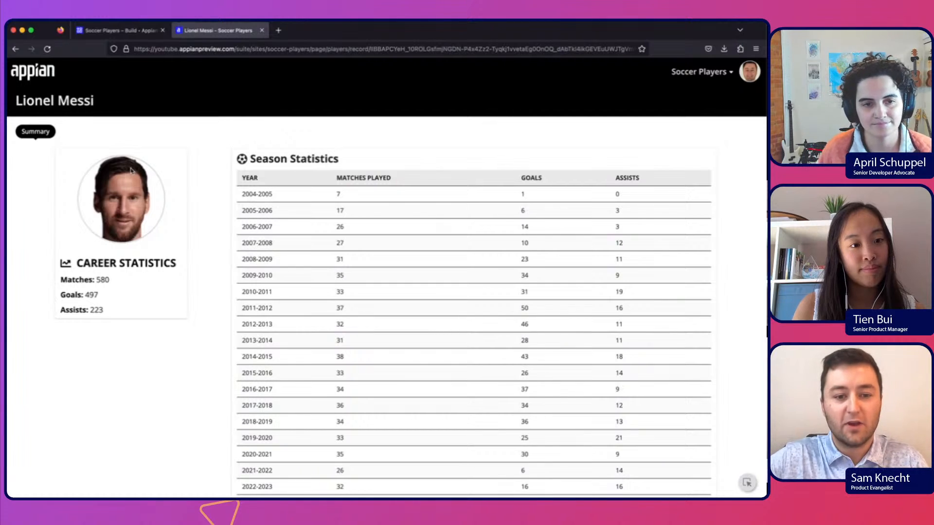
scroll(426, 164, down, 2)
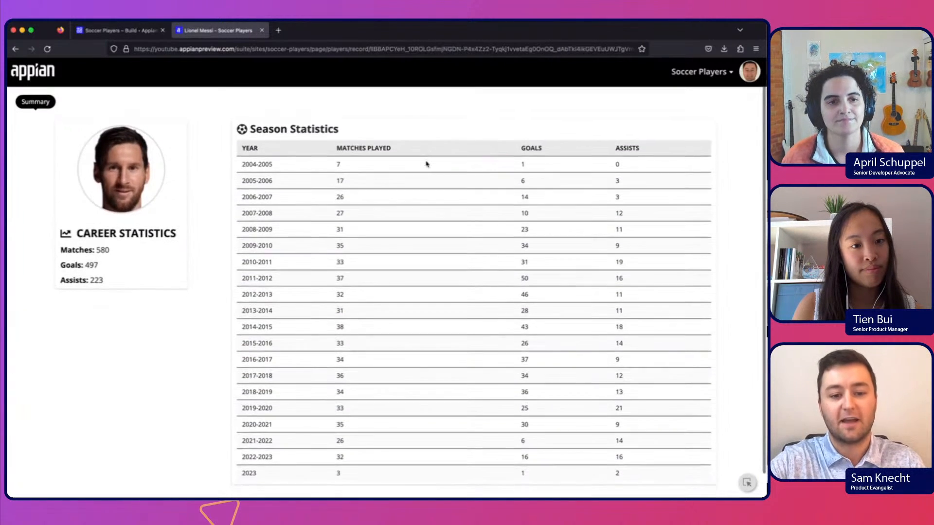
scroll(427, 165, down, 2)
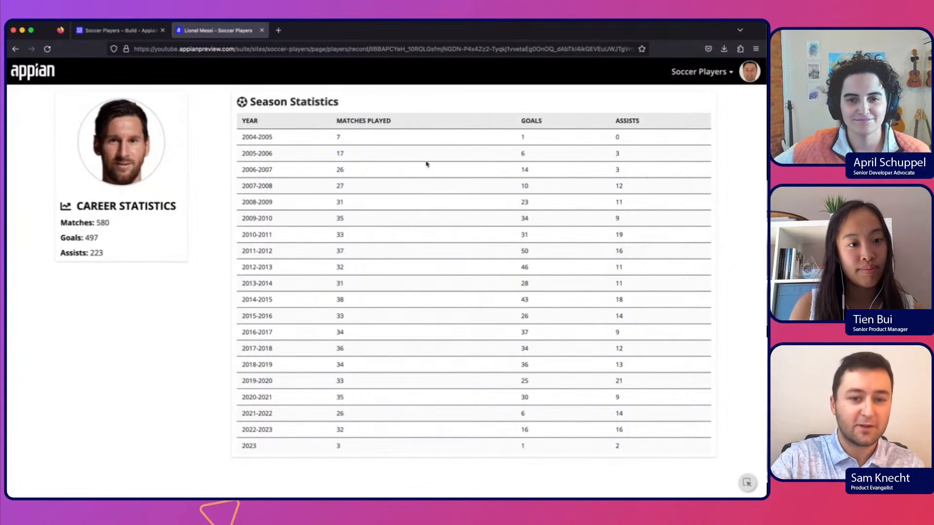
scroll(426, 165, up, 4)
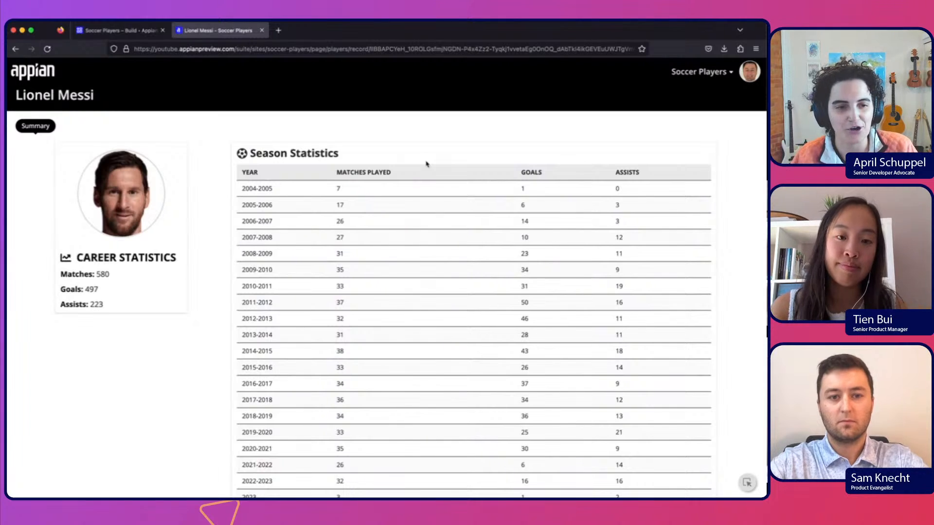
Return to the Soccer Players application's object list and open the Operations Console from there
click(142, 32)
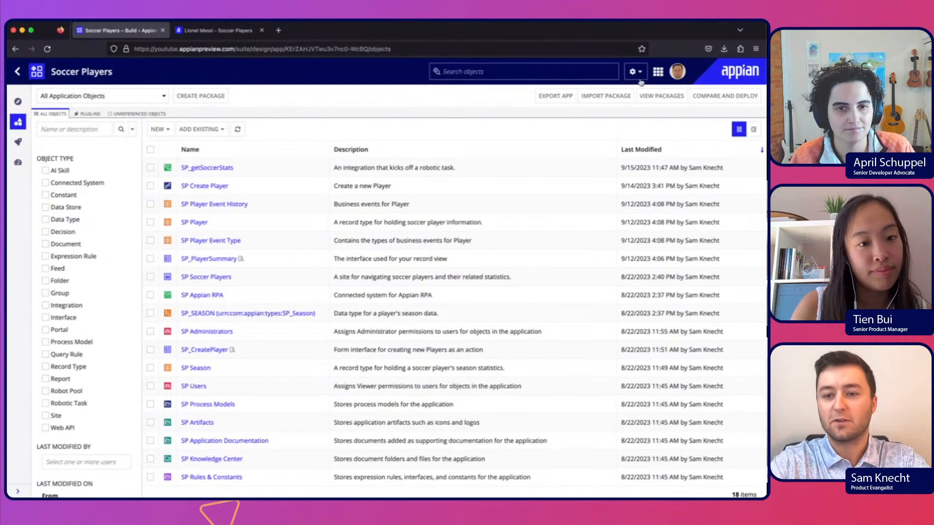
click(657, 71)
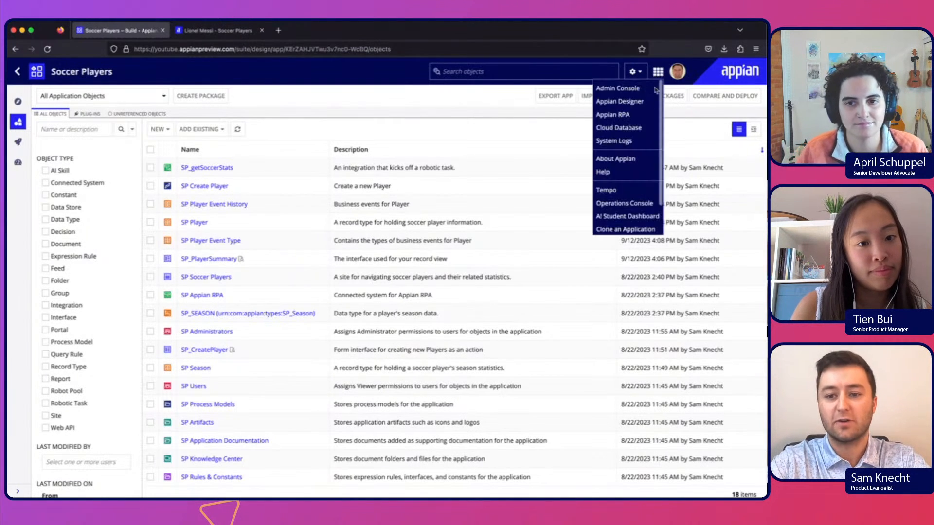
click(618, 204)
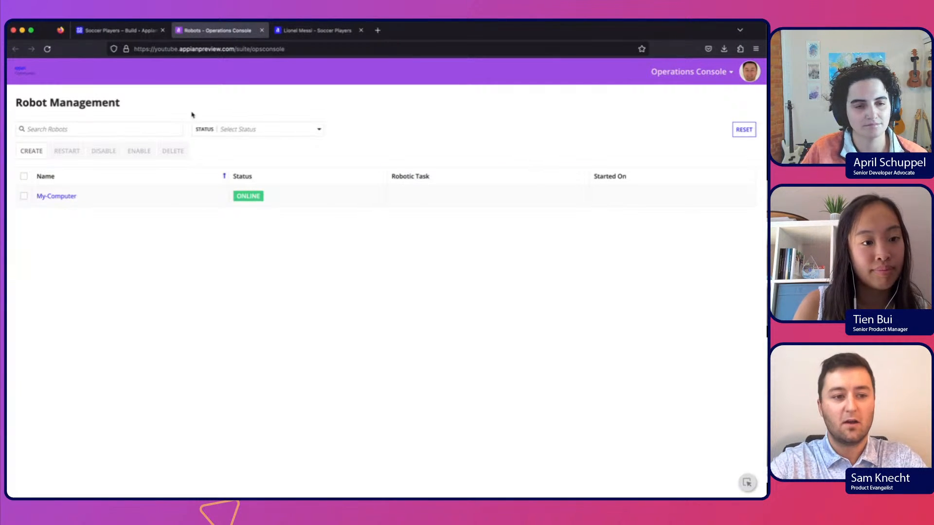
Start creating a robot named Soccer-Robot with the roleoperation permission and continue to the host machine details
click(32, 151)
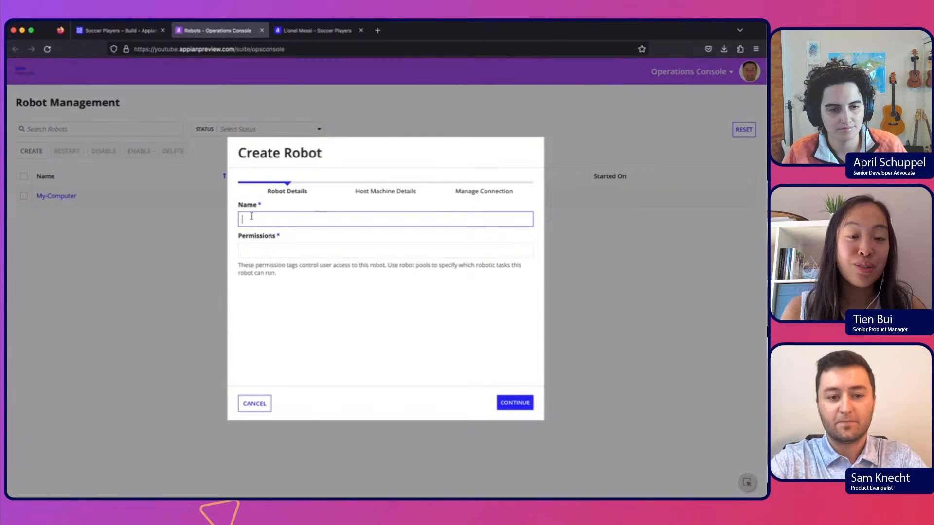
text(Socce)
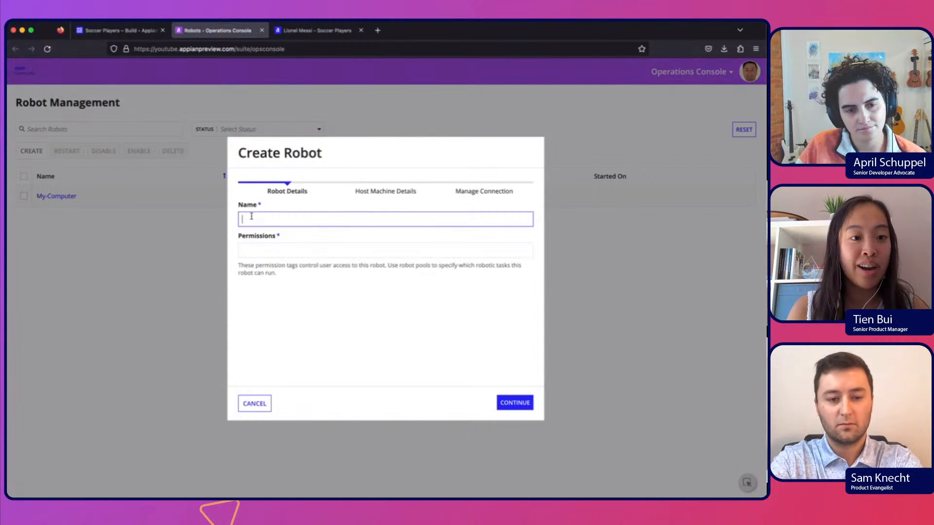
text(r-Robot)
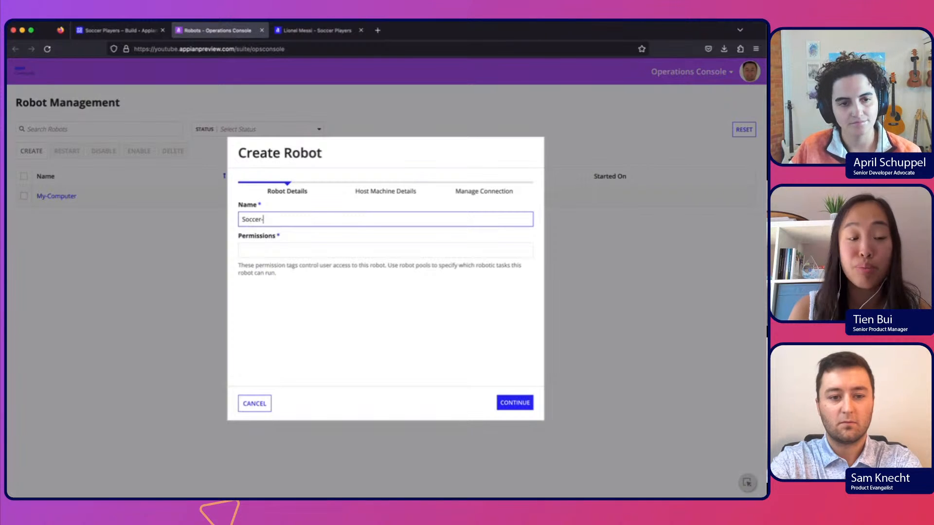
click(242, 250)
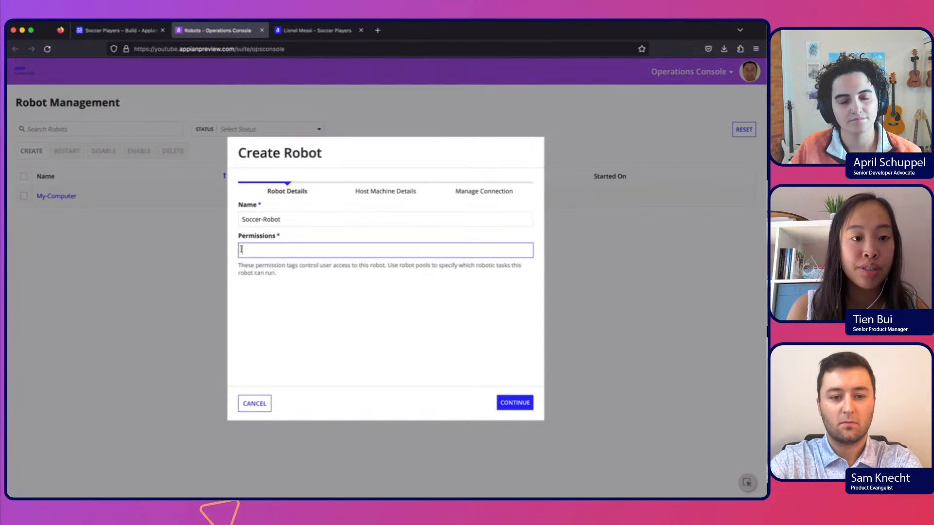
text(role)
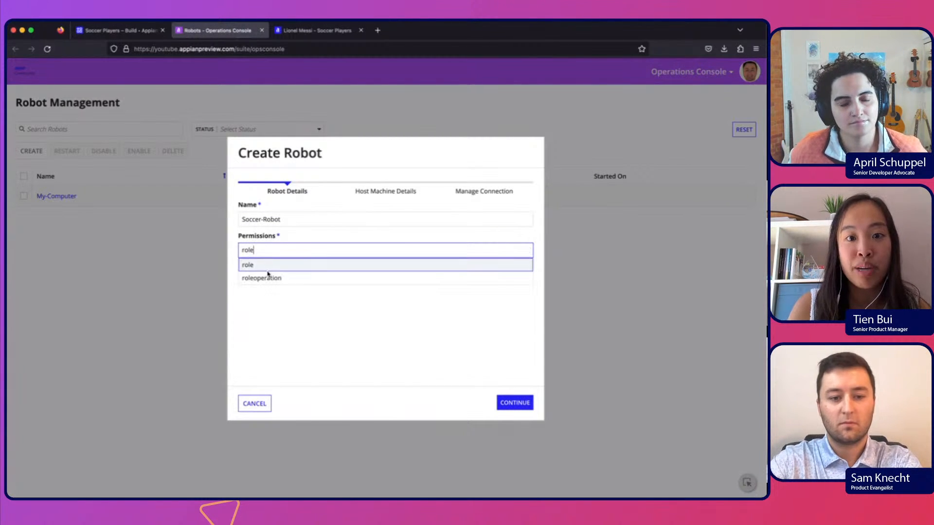
click(267, 273)
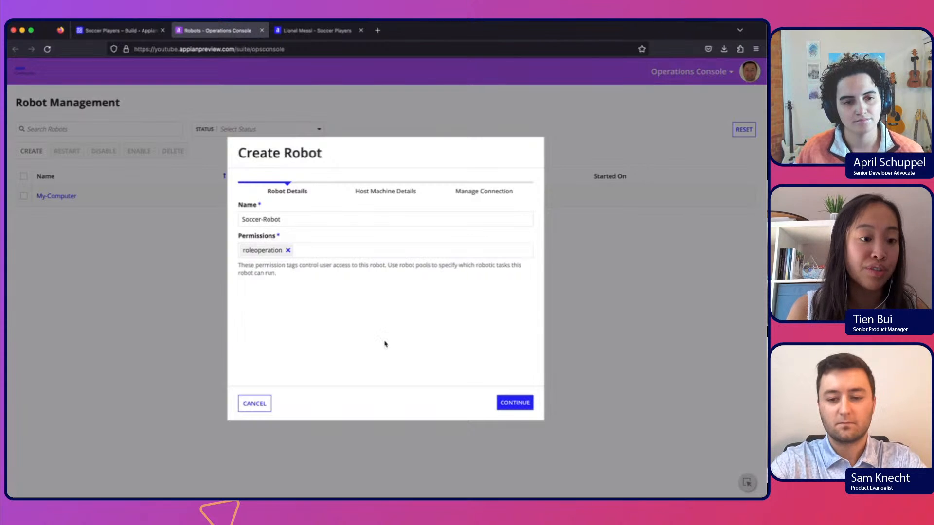
click(507, 402)
Set the host machine's operating system to MAC, create the robot, and finish after reviewing the connection instructions
click(357, 224)
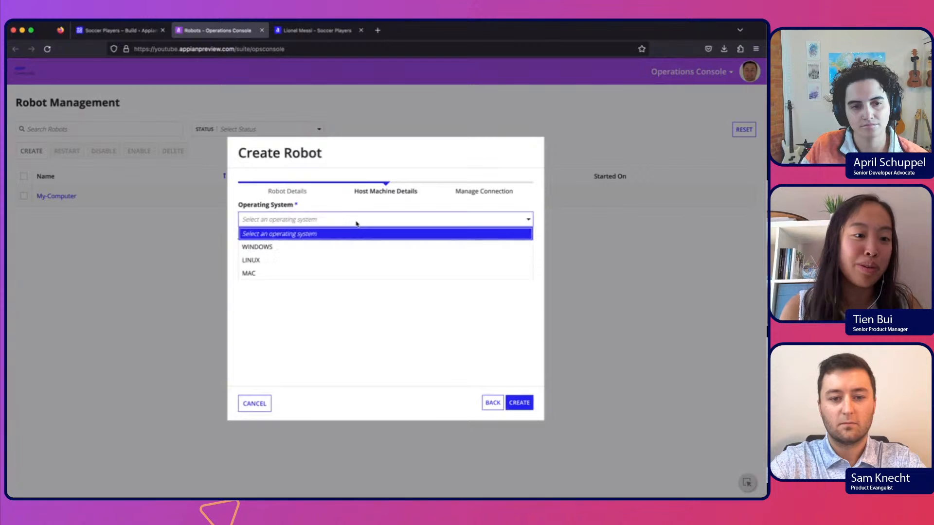
click(328, 273)
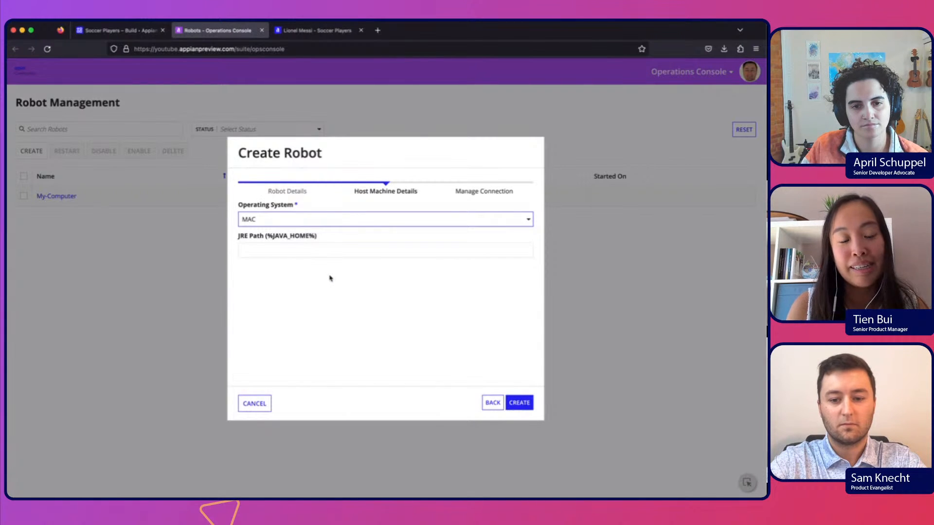
click(516, 401)
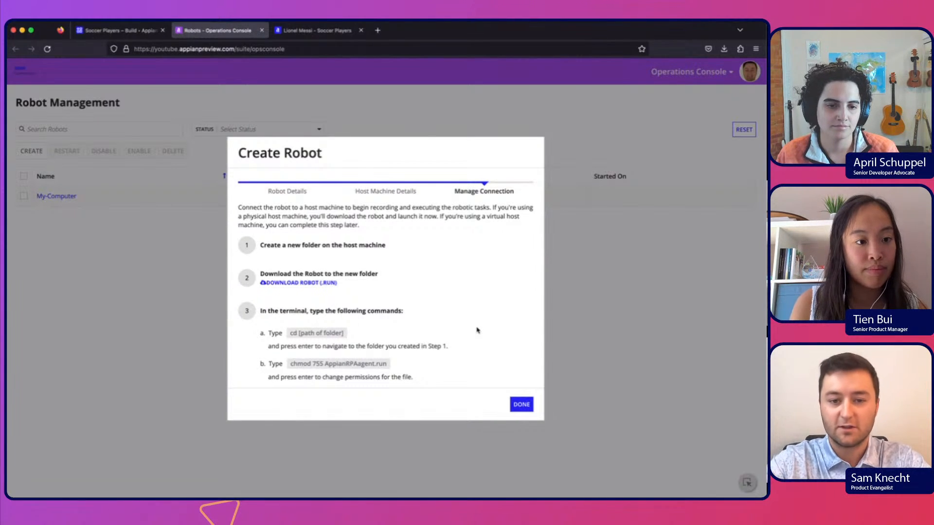
scroll(475, 324, down, 2)
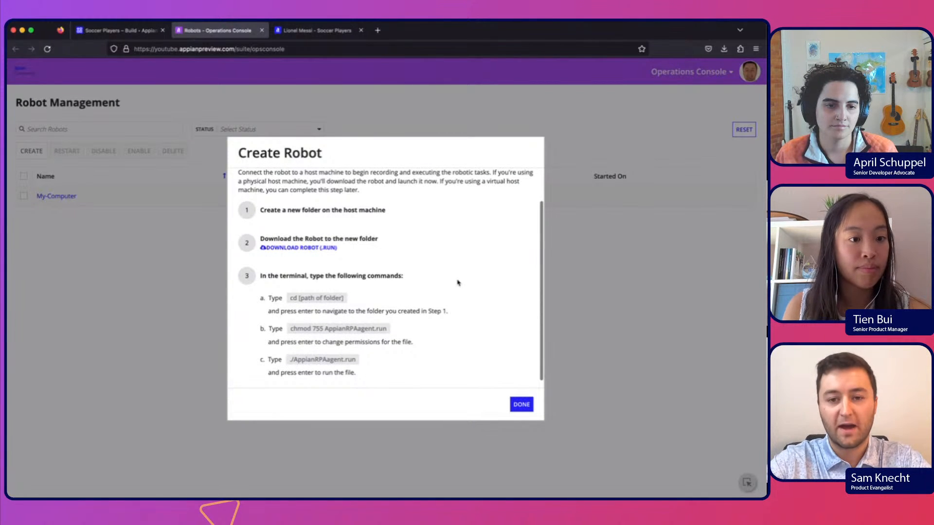
scroll(420, 252, up, 2)
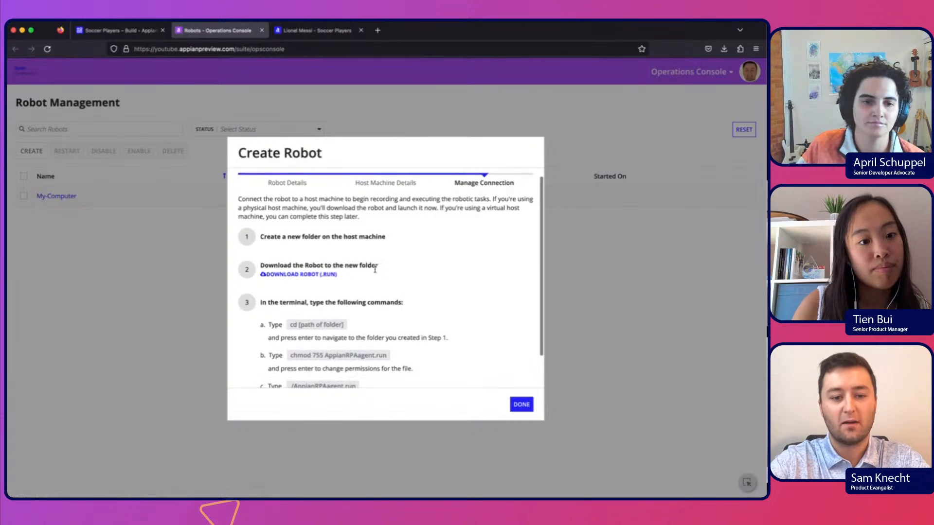
scroll(375, 270, down, 2)
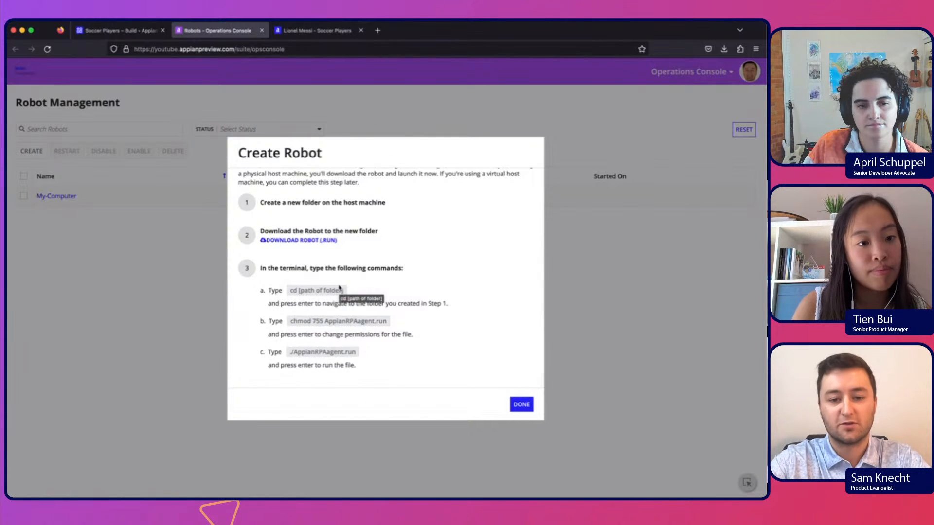
click(519, 402)
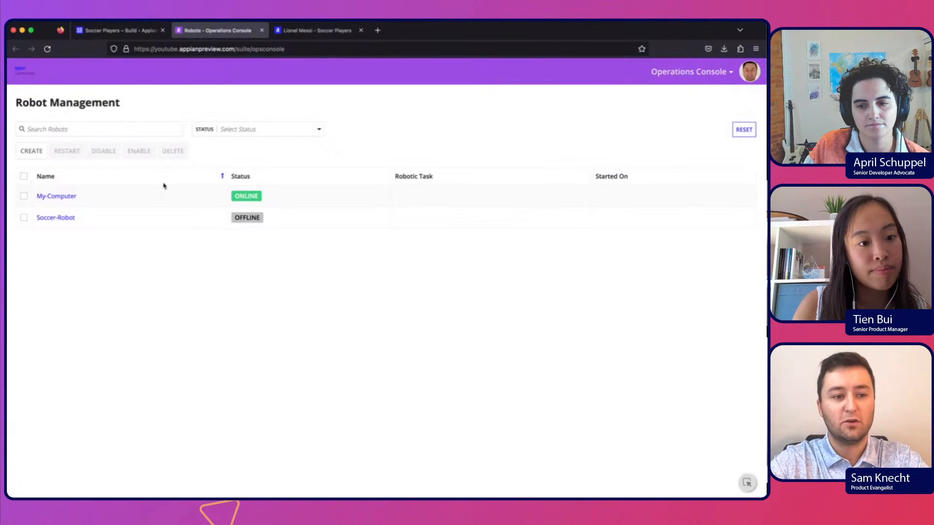
Start creating a second robot named New-Robot with the roleoperation permission and continue to the host machine details
click(32, 150)
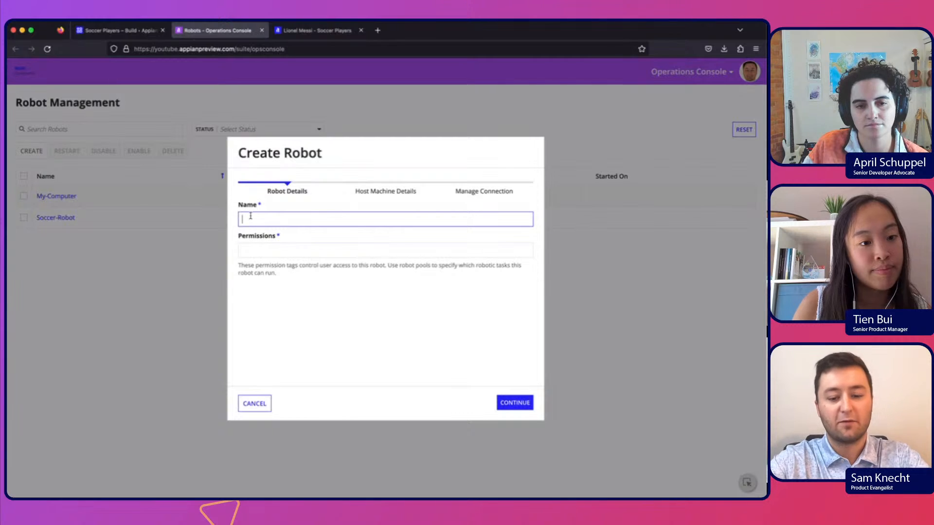
text(New-)
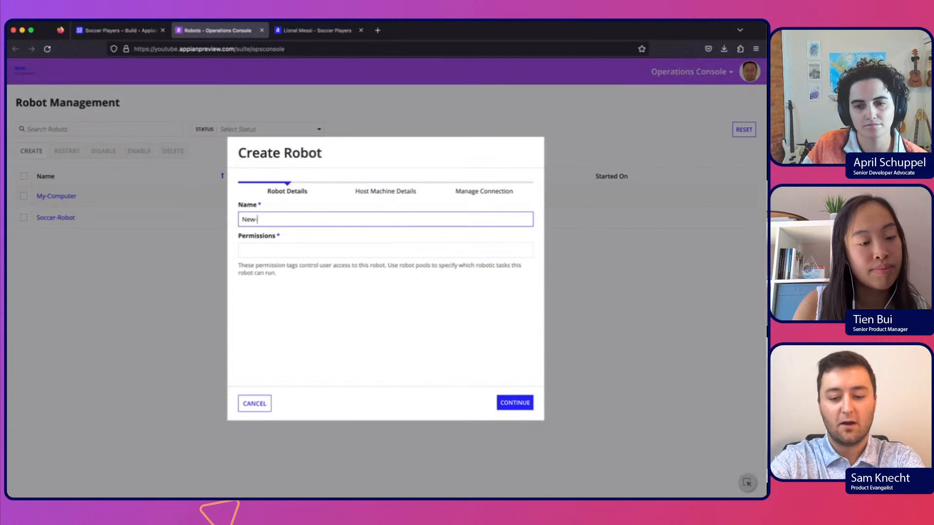
text(Robot)
key(Tab)
text(ro)
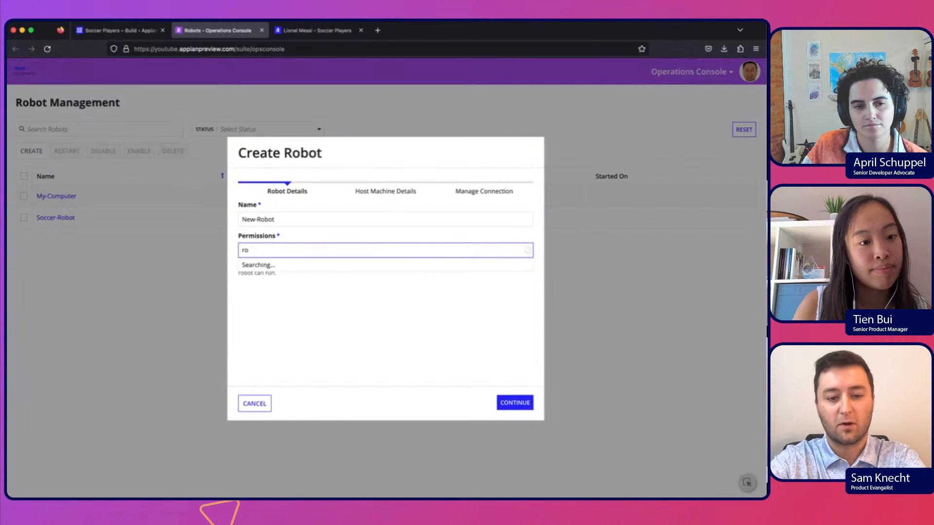
text(leop)
click(282, 273)
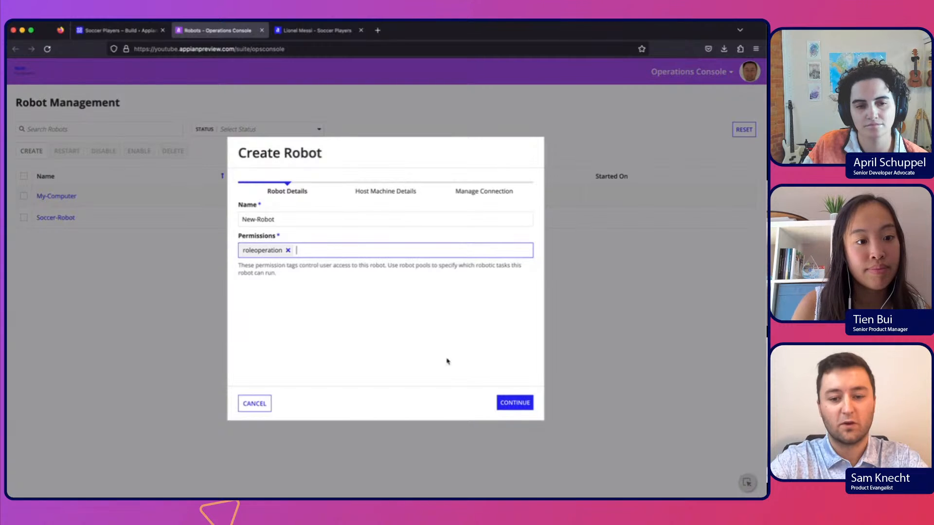
click(524, 403)
Set New-Robot's operating system to WINDOWS, create the robot and finish its connection setup
click(388, 222)
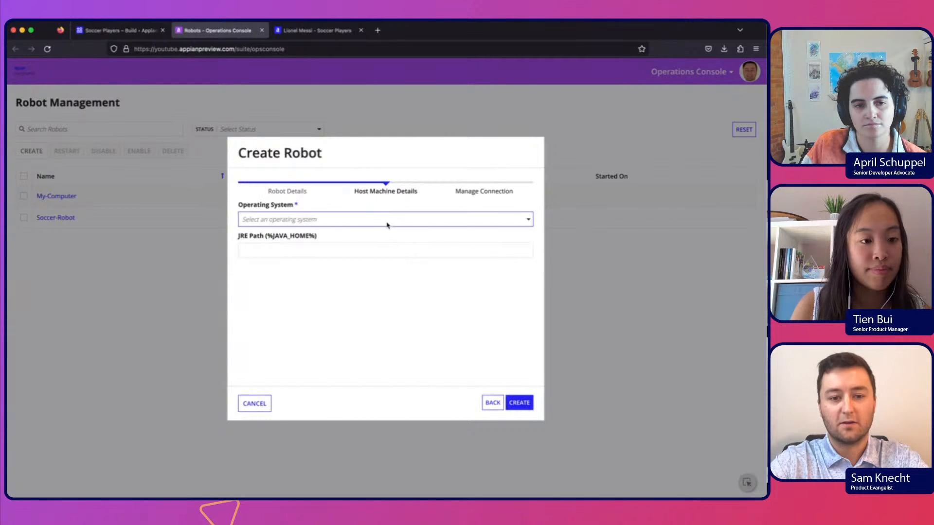
click(351, 248)
click(514, 402)
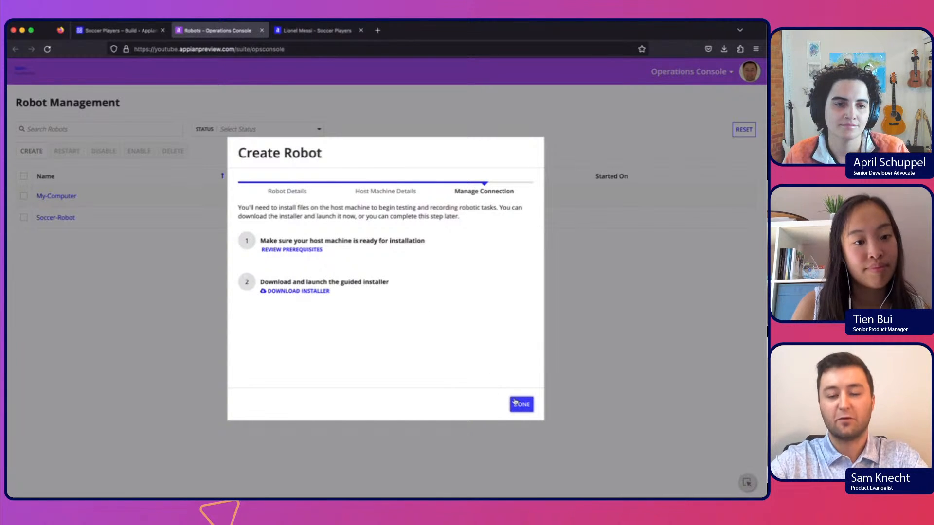
click(519, 404)
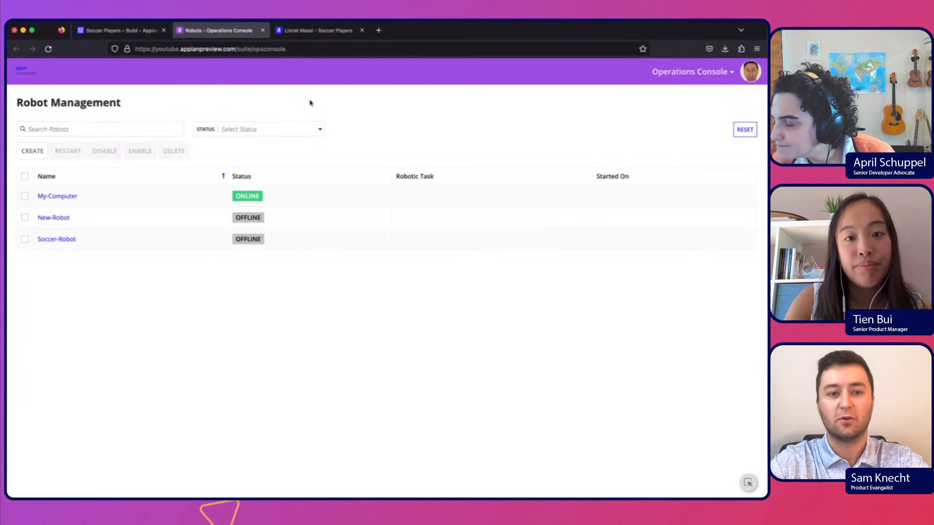
Create robot pool SP_soccerPool in Soccer Players, described as "Robot pool for robots that can run tasks related to fetching soccer stats.", and save its default security
click(143, 33)
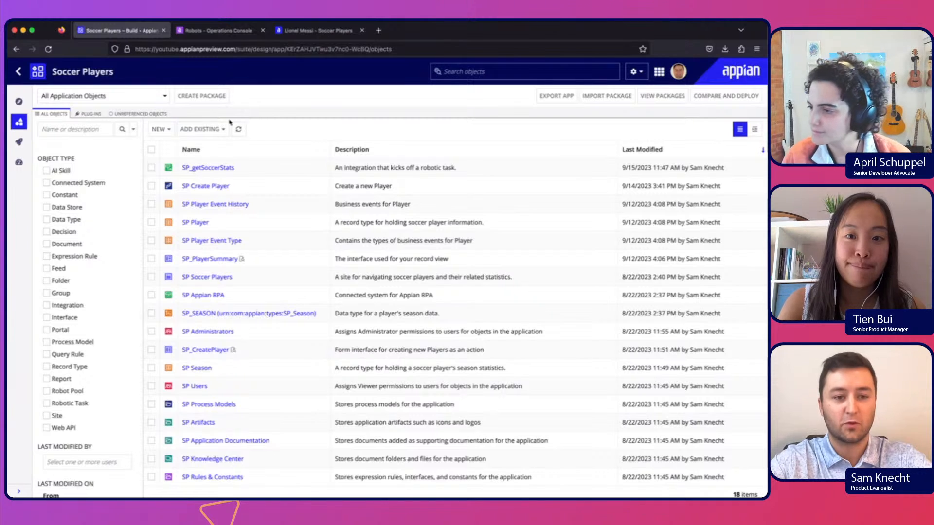
click(173, 130)
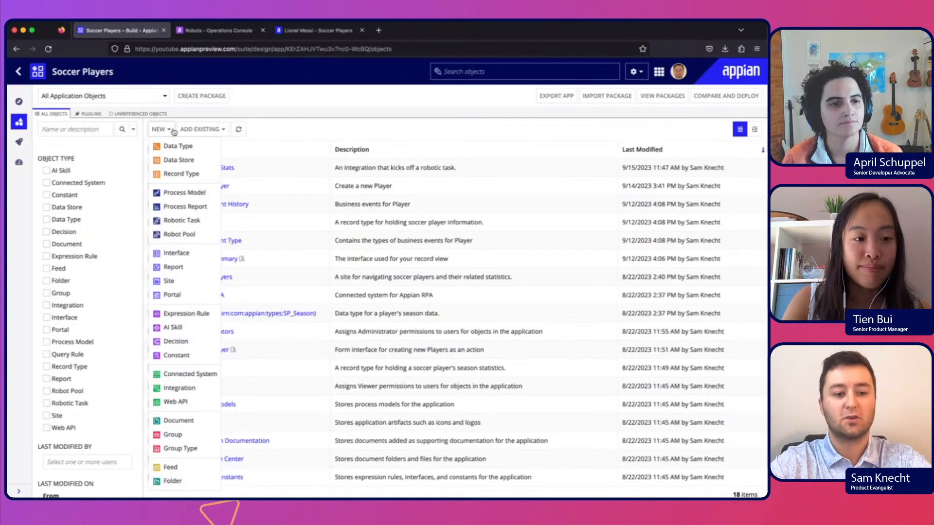
click(205, 237)
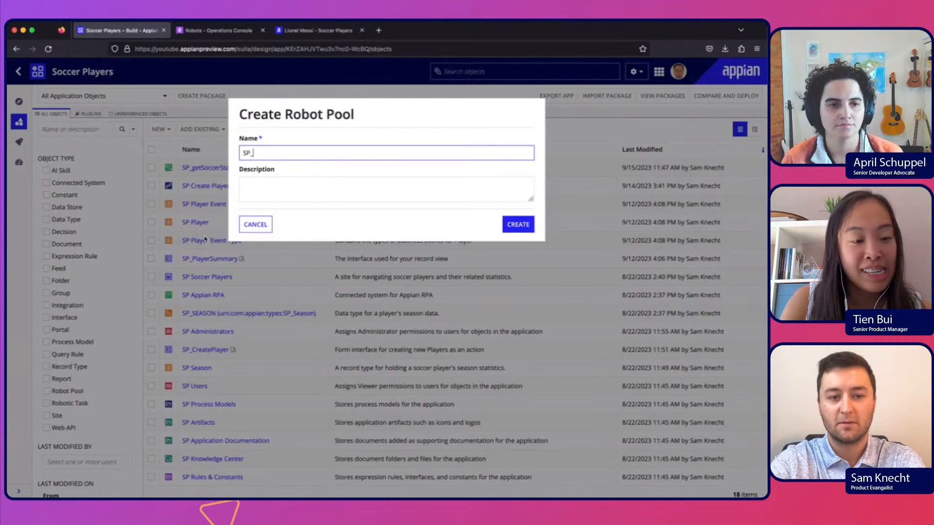
text(soccerPool)
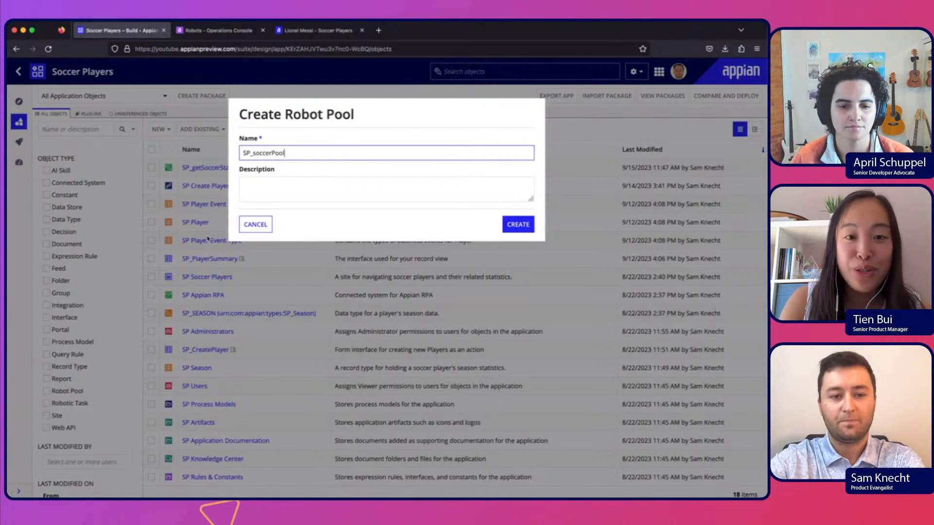
click(328, 188)
text(Robot pool for robots that can run tasks related to fetching soccer stats.)
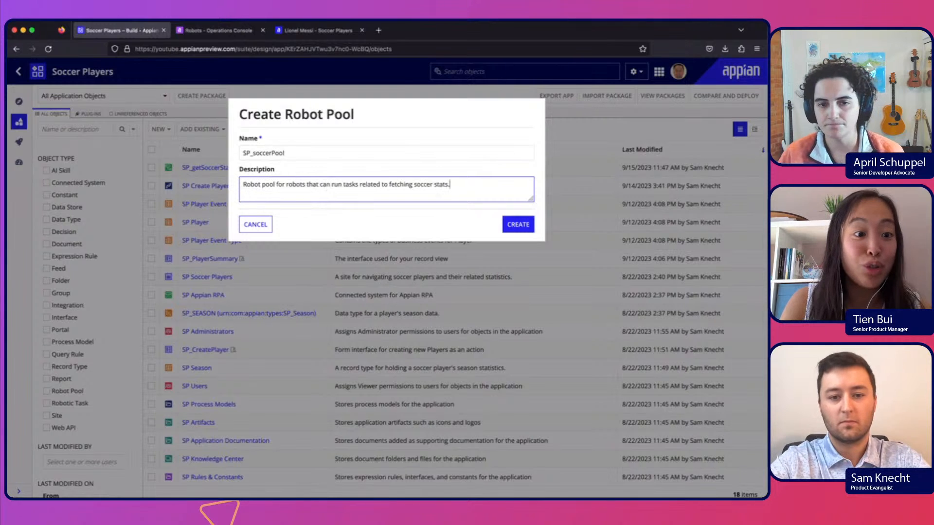
click(516, 224)
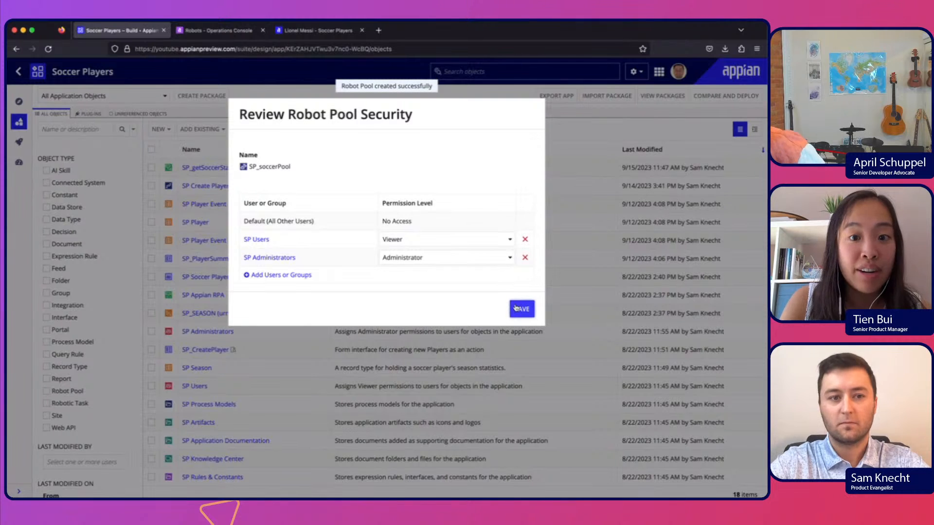
click(517, 308)
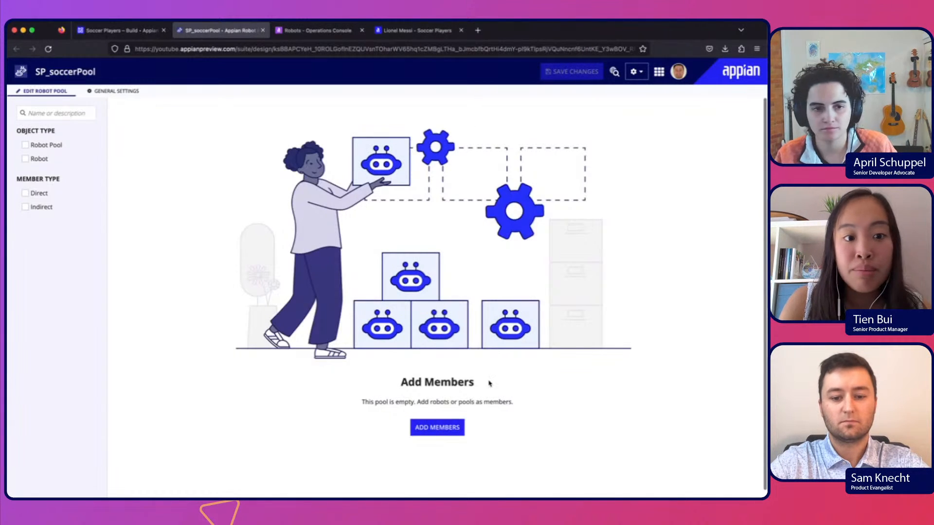
Add the My-Computer robot as a member of the SP_soccerPool robot pool
click(450, 427)
click(281, 222)
text(my)
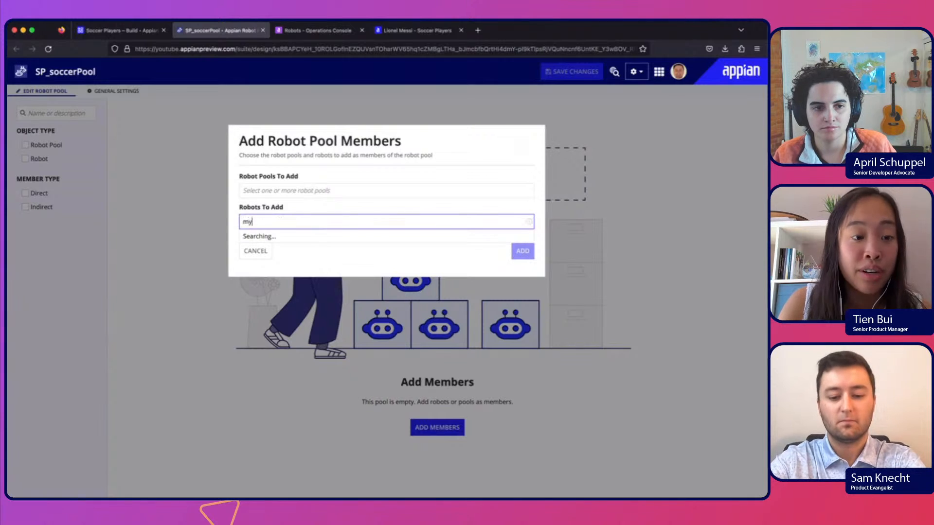
click(285, 237)
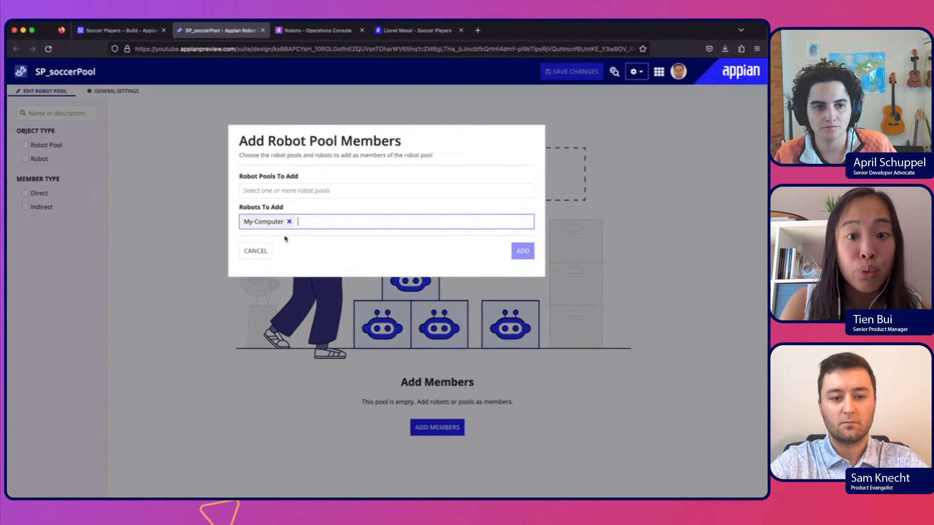
click(523, 252)
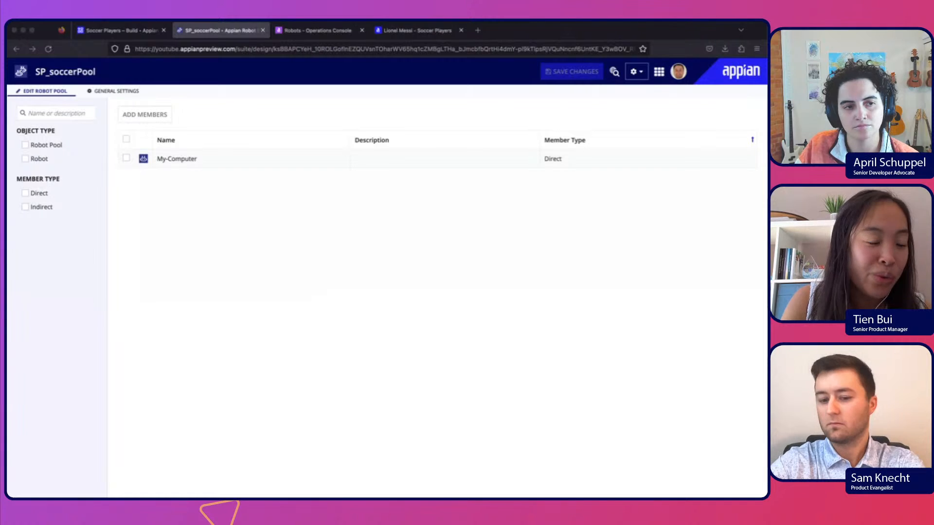
click(432, 234)
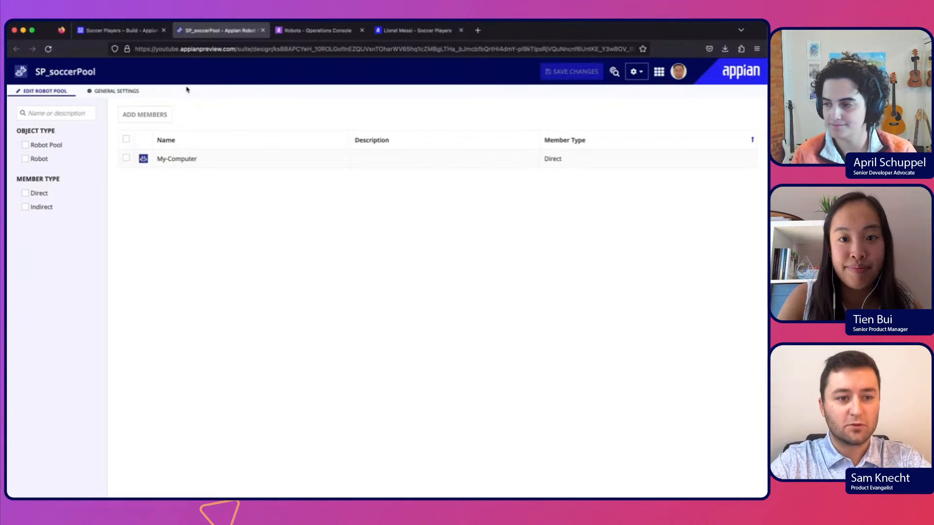
Start a robotic task named SP_getSoccerStats in Soccer Players, described as "Robotic task used to fetch a player's soccer stats from a public site."
click(133, 32)
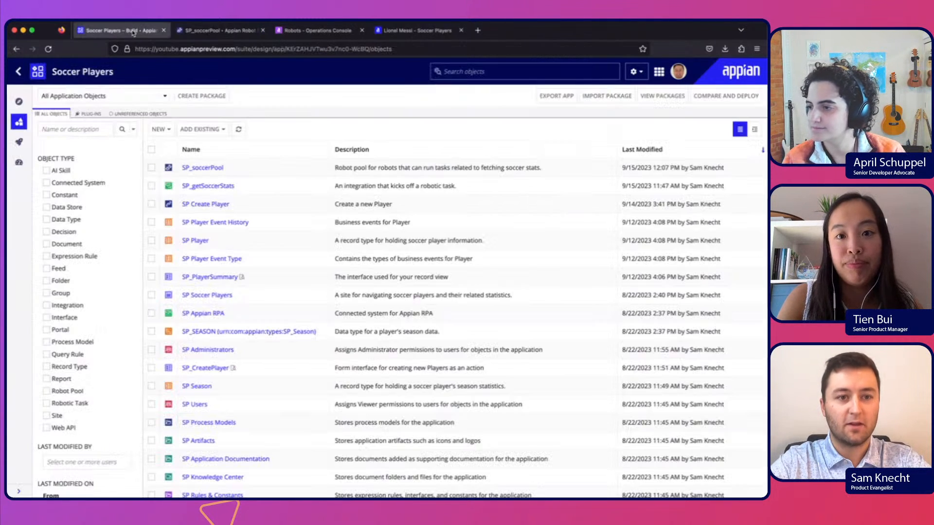
click(160, 128)
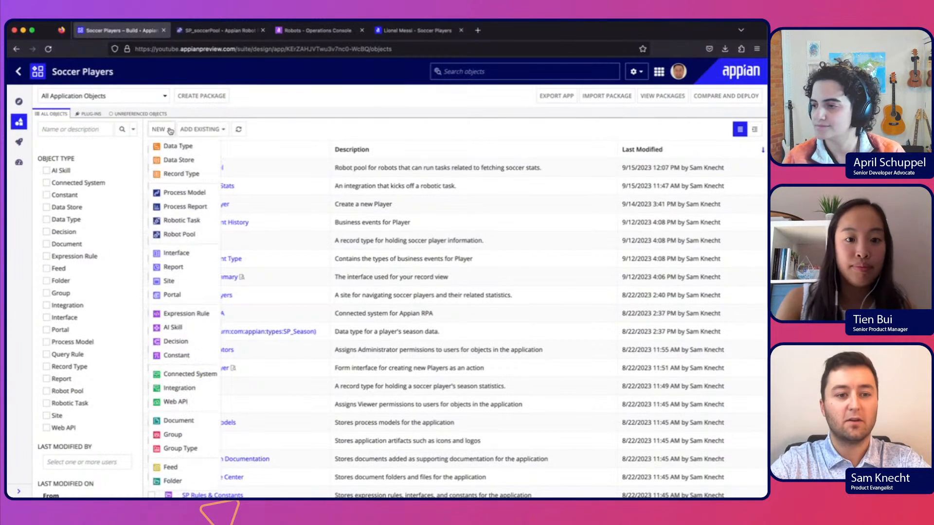
click(169, 221)
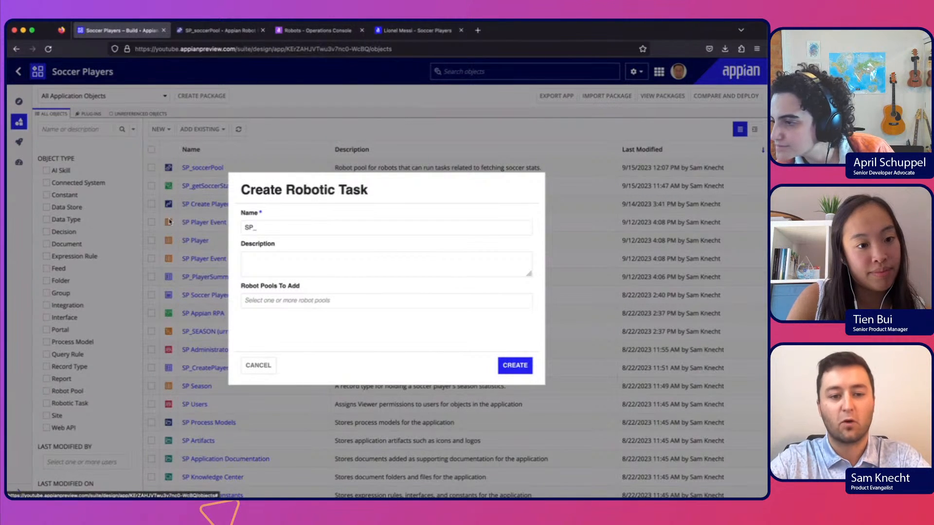
click(276, 227)
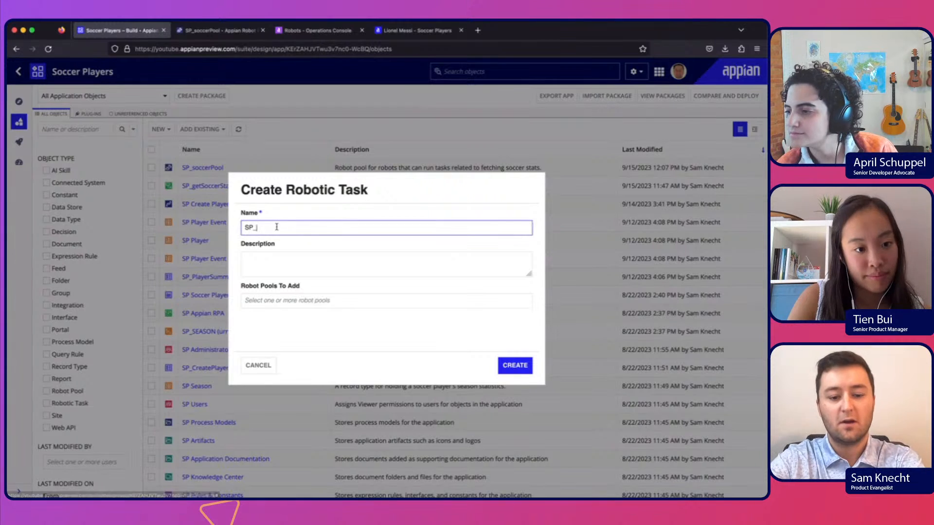
text(getSoccerStats)
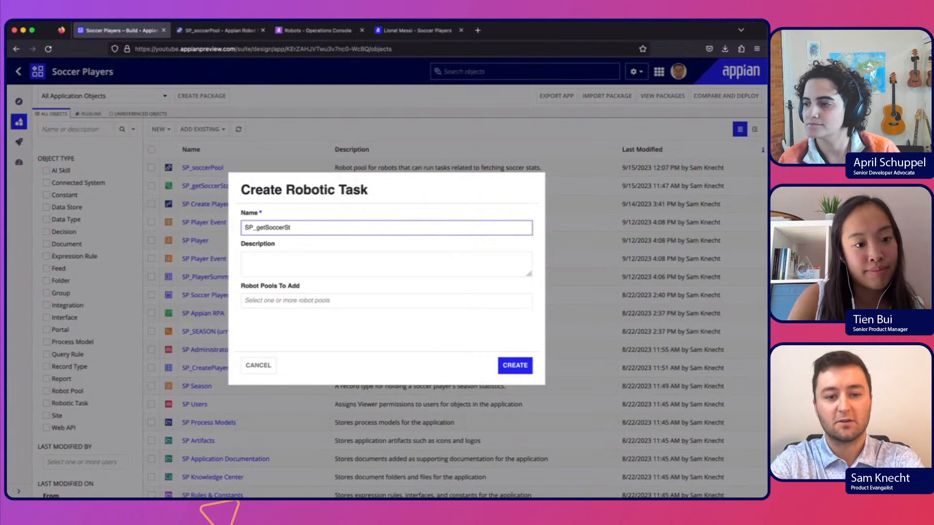
click(295, 260)
text(Robotic task used to fetch a player's soccer stats from a public site.)
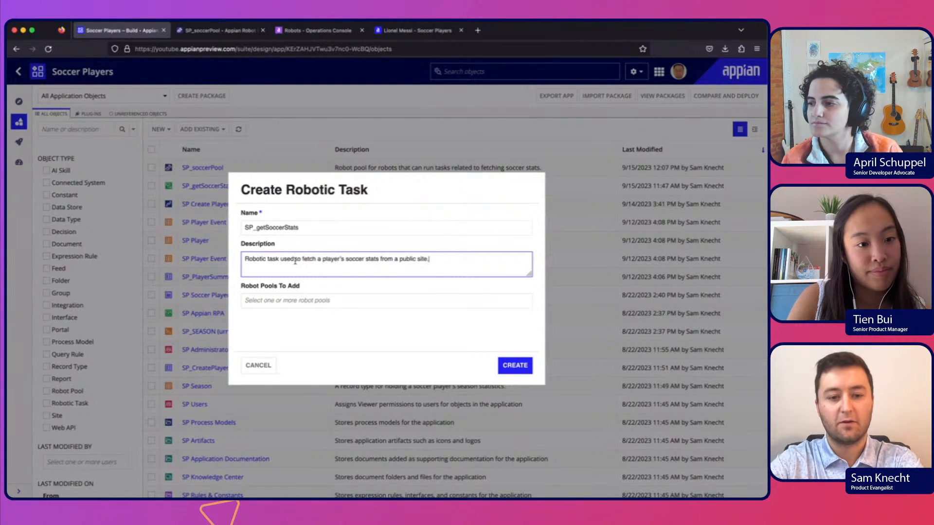
Assign the SP_soccerPool robot pool to the robotic task and try to create it
click(318, 298)
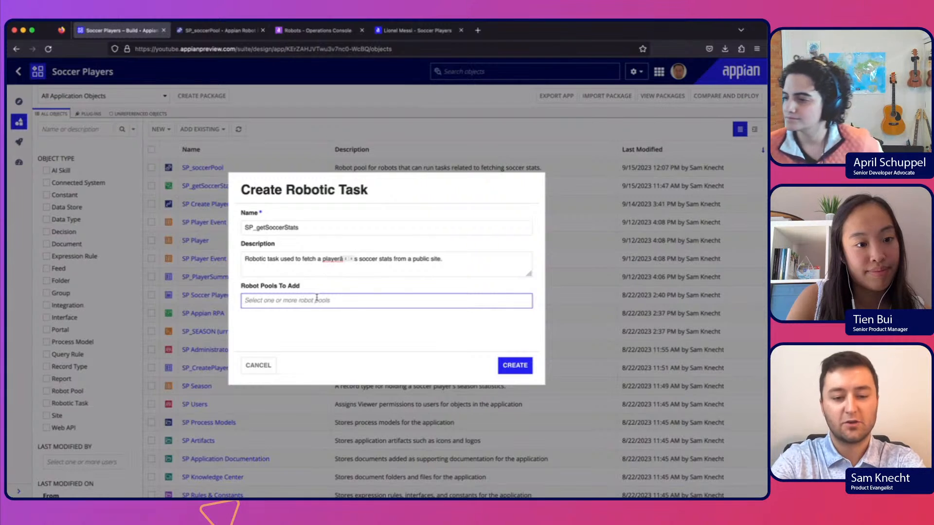
text(sp)
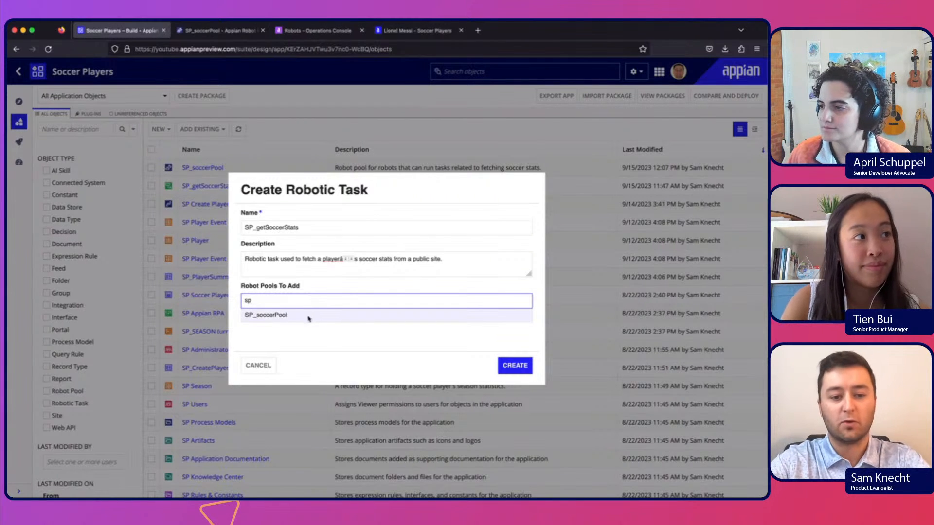
click(308, 317)
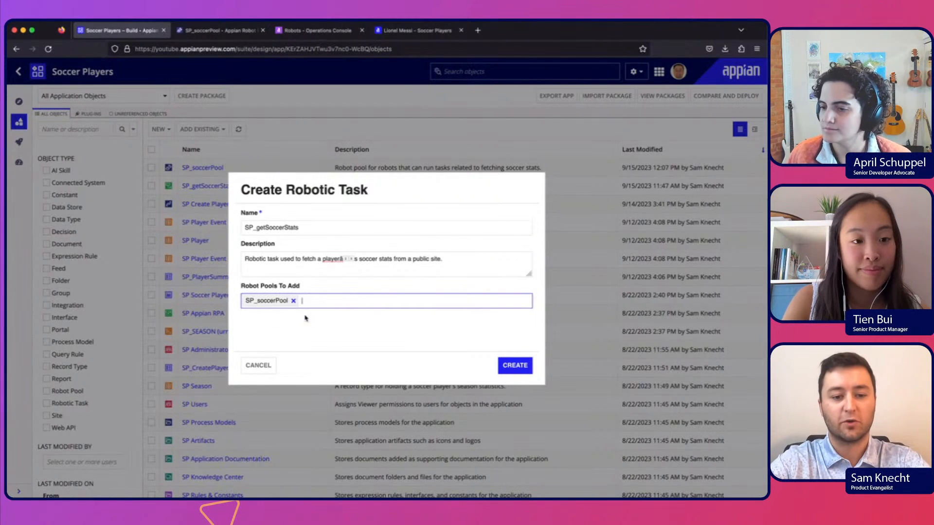
click(507, 365)
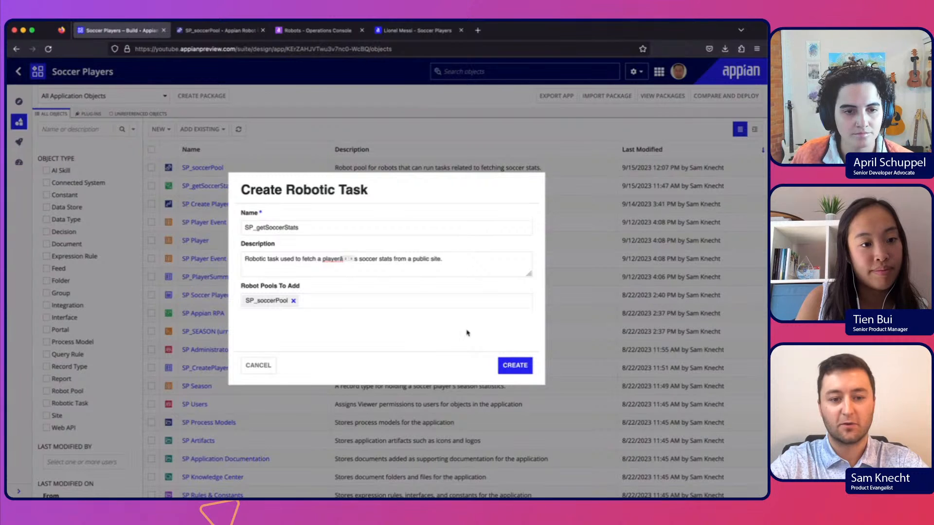
click(507, 367)
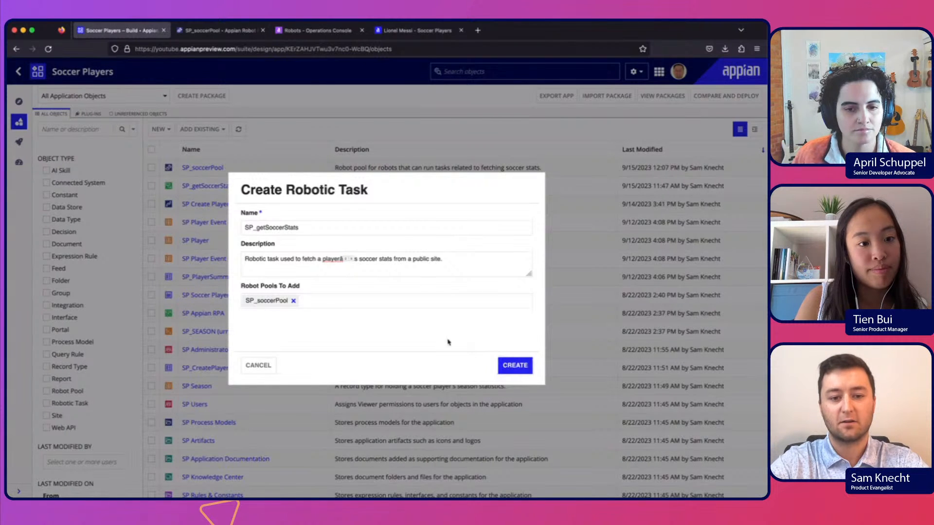
Replace the garbled apostrophe characters in the task description so that it reads "players soccer stats"
click(399, 268)
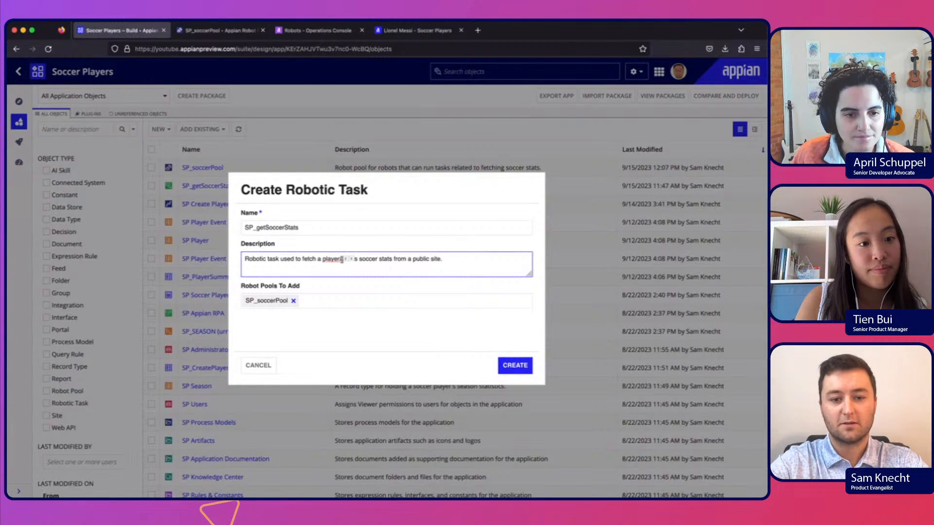
click(351, 320)
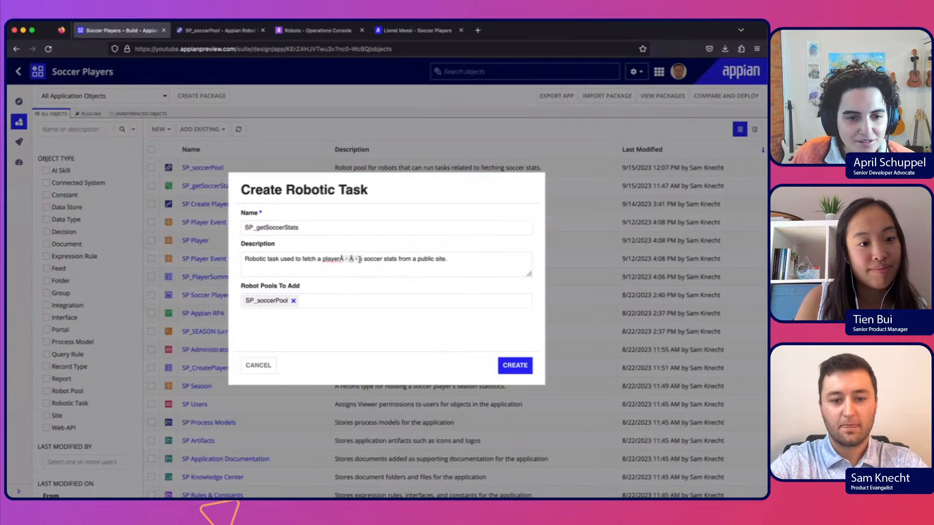
drag(362, 259, 340, 259)
key(BackSpace)
text(s)
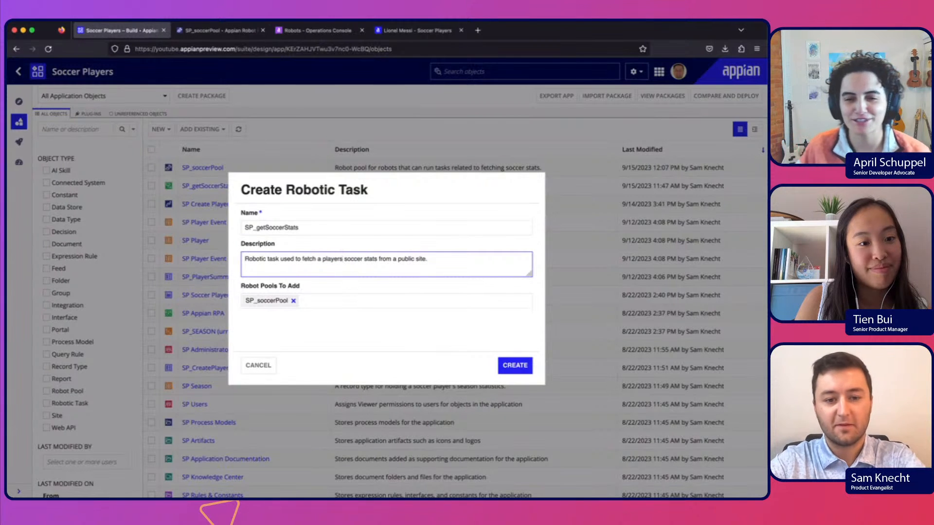
Create the SP_getSoccerStats robotic task and save its default security
click(366, 336)
click(512, 369)
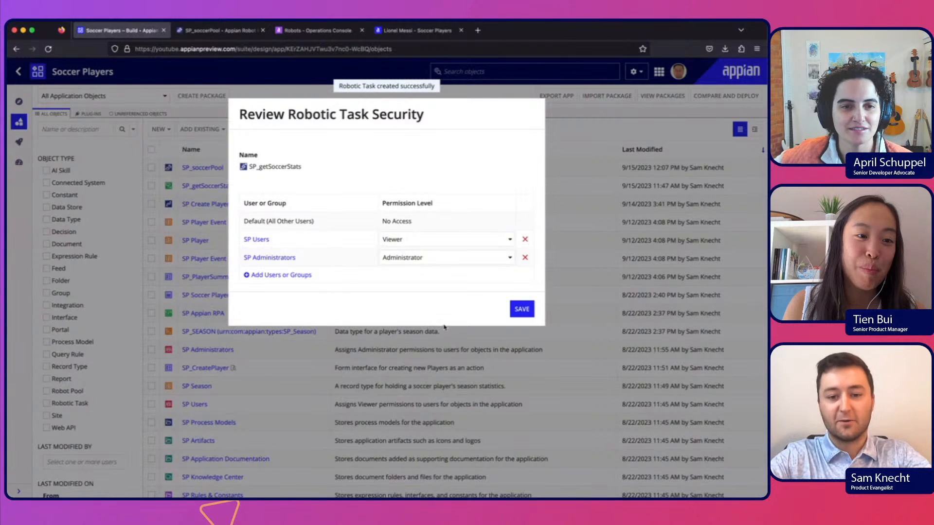
click(521, 309)
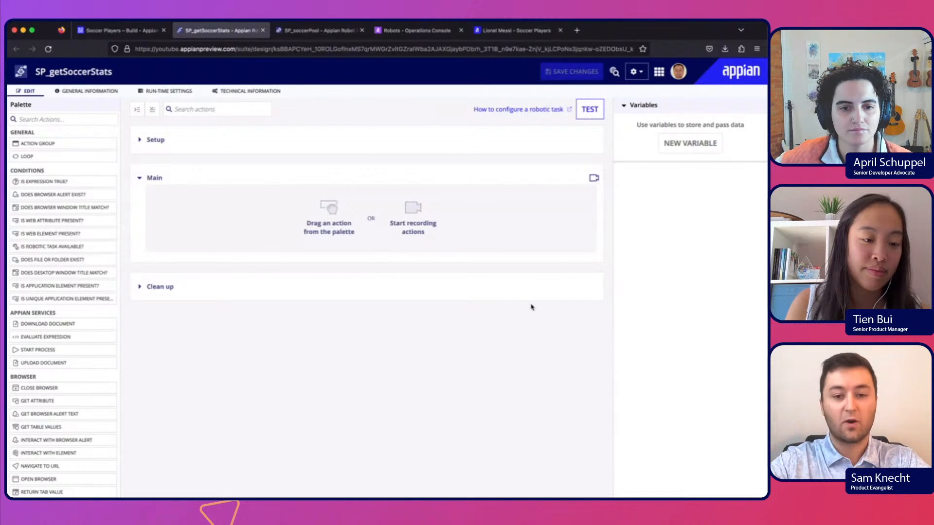
Start the task recorder for the Main section on robot My-Computer and select Firefox as the application to record
click(594, 178)
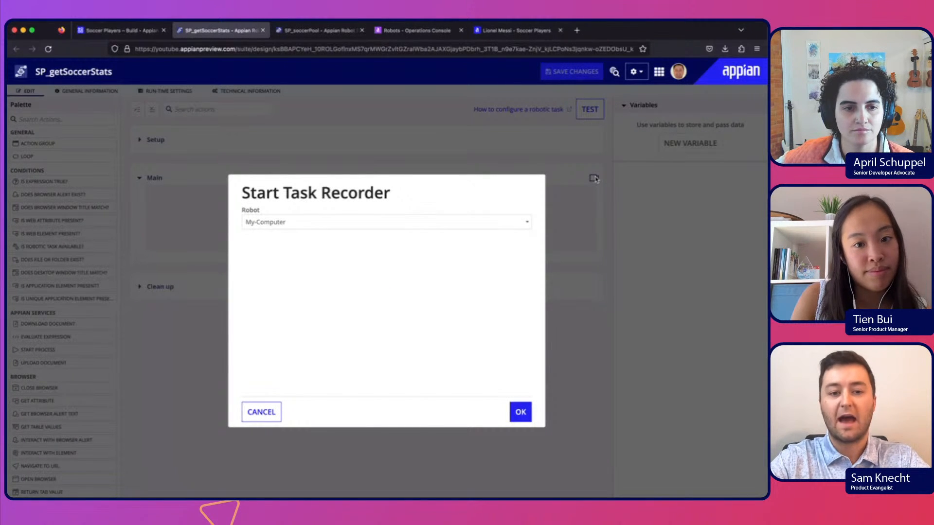
click(521, 413)
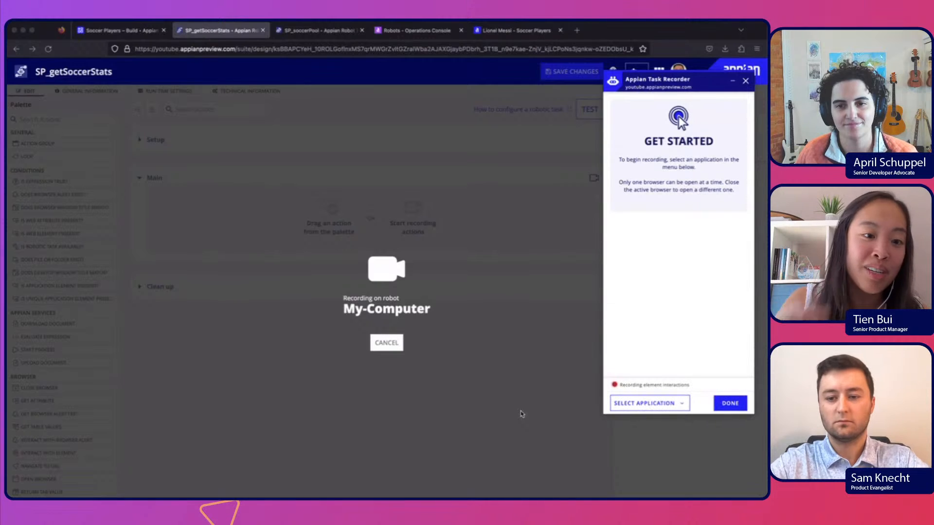
click(647, 404)
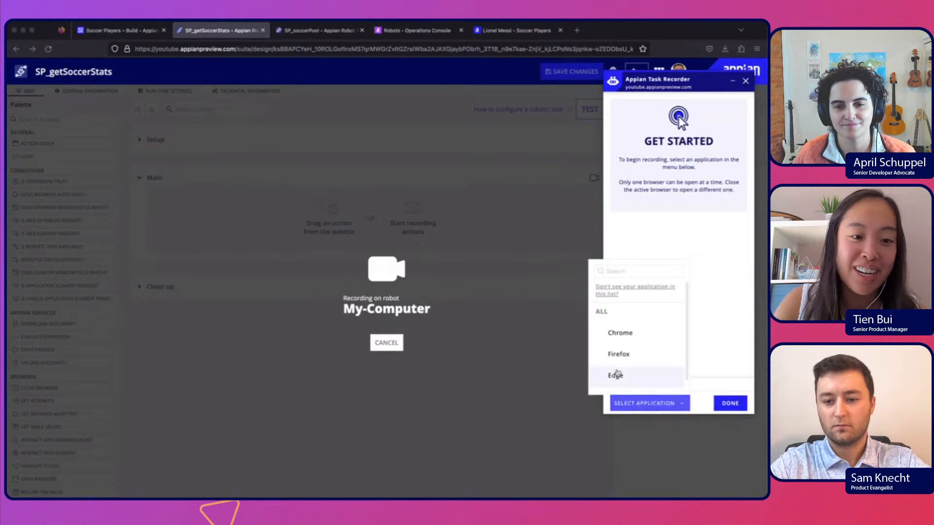
click(619, 355)
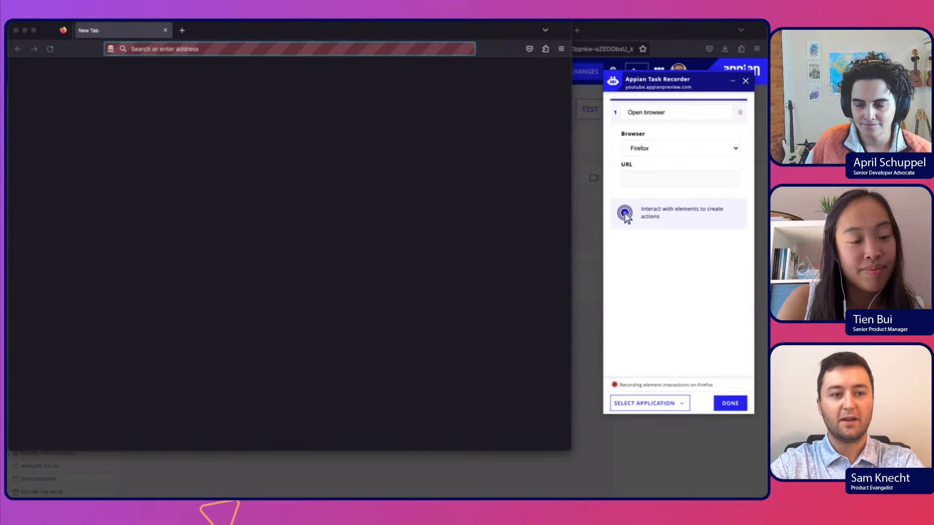
click(248, 60)
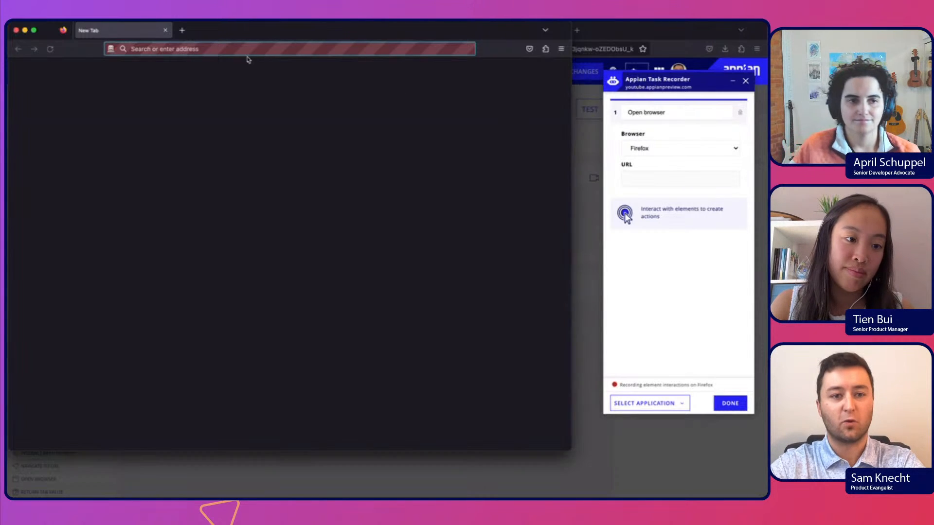
text(https://fbref.com/en/)
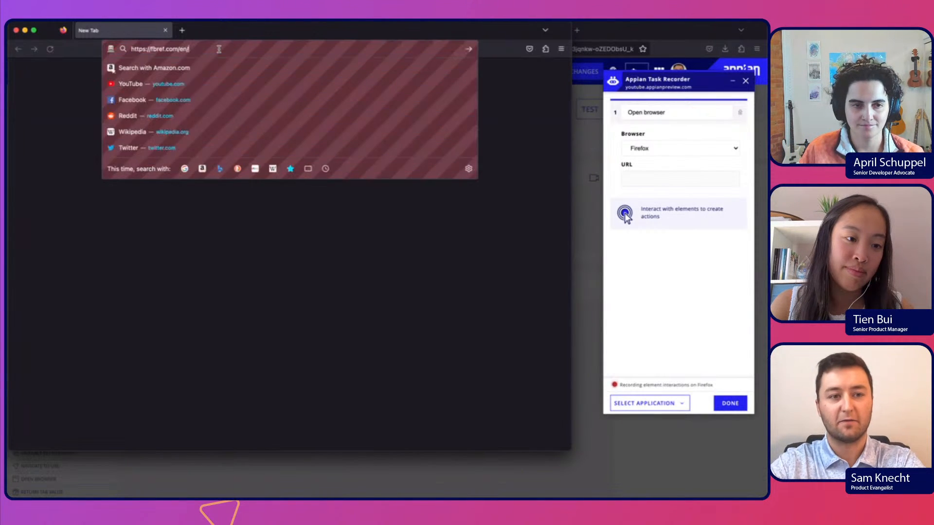
key(Return)
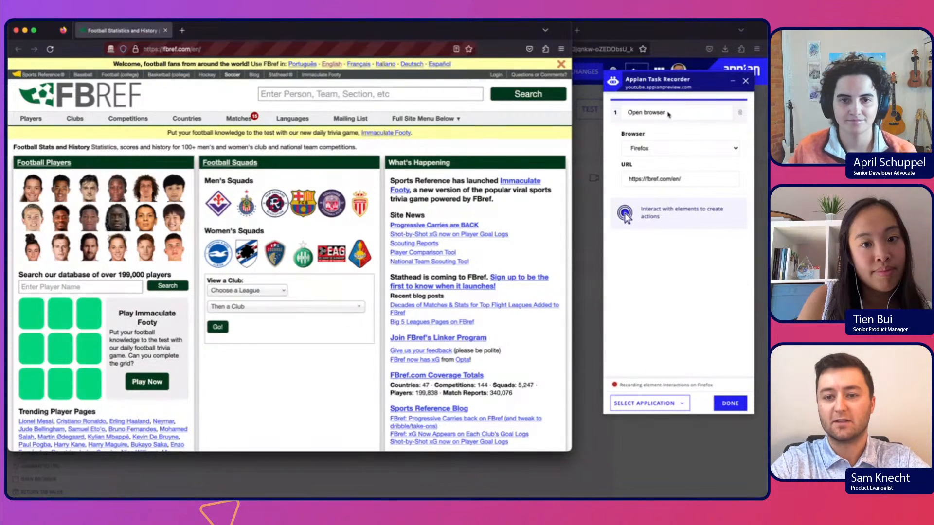
Record a search for Lionel Messi using the FBref site's main search field
click(320, 95)
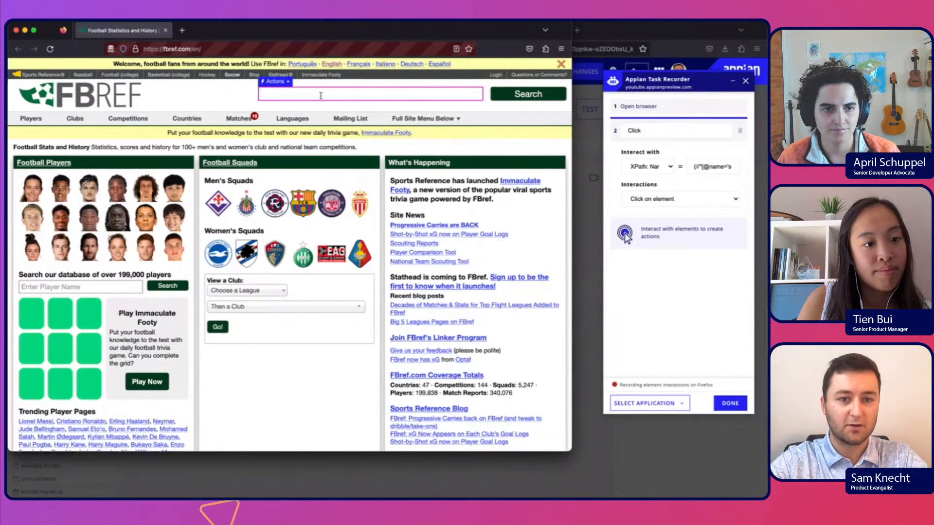
text(Lionel Messi)
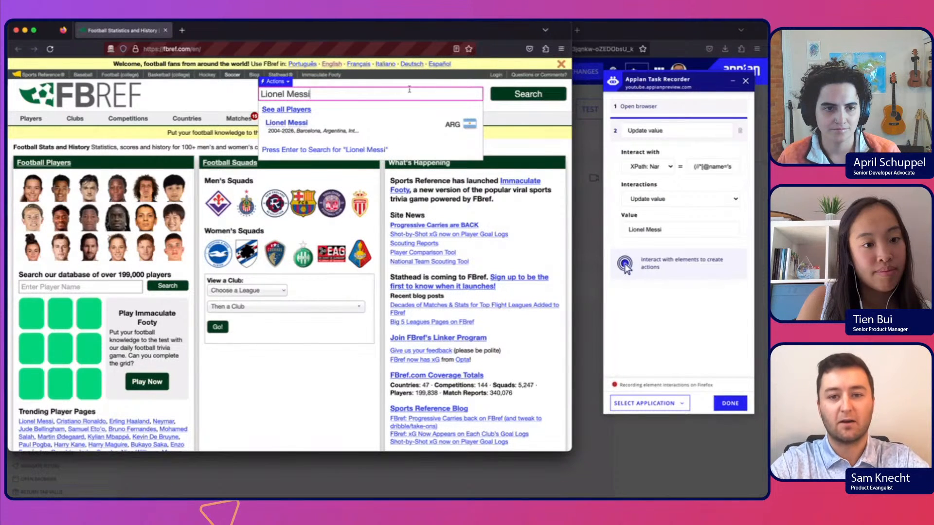
click(502, 95)
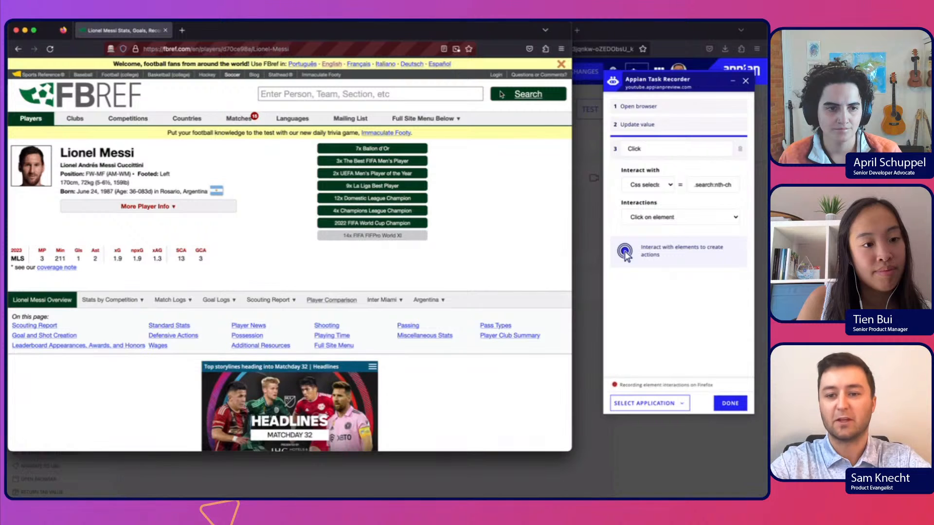
Rename the recorded Update value action to "Search Player Name"
click(677, 128)
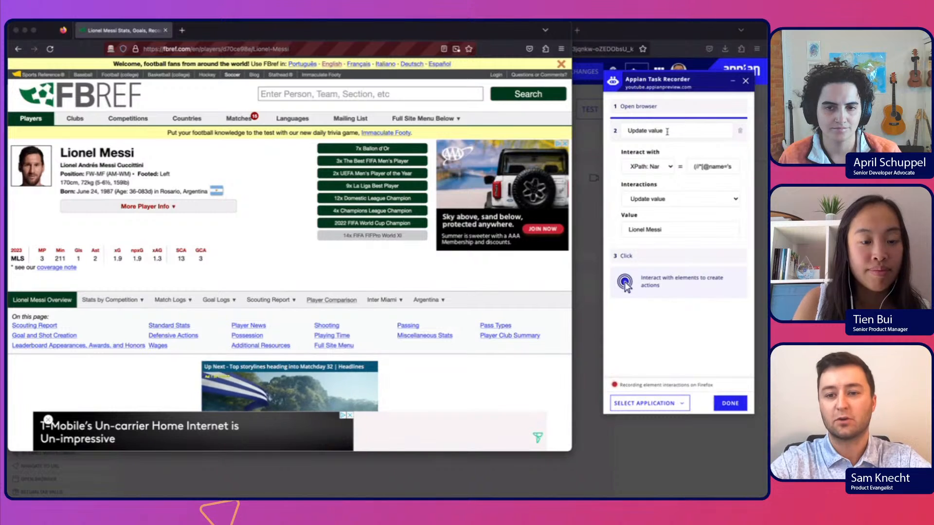
click(667, 131)
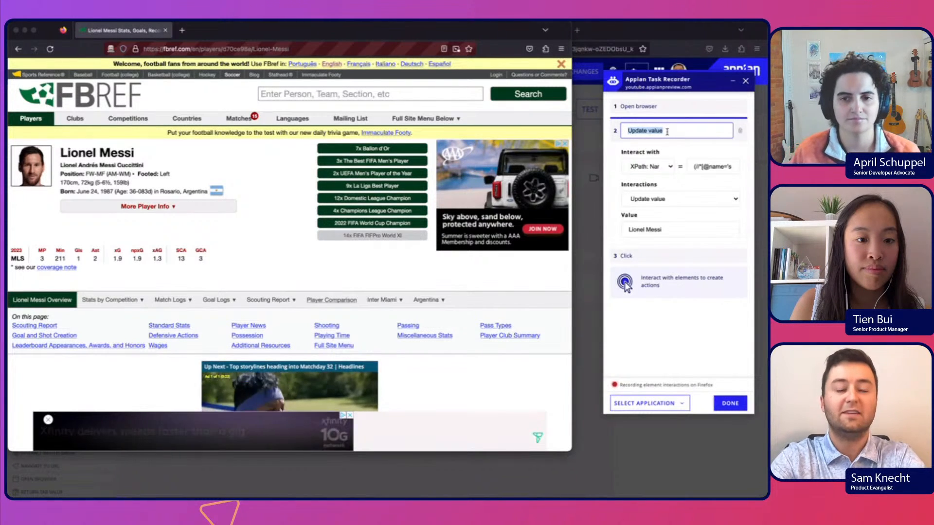
text(S)
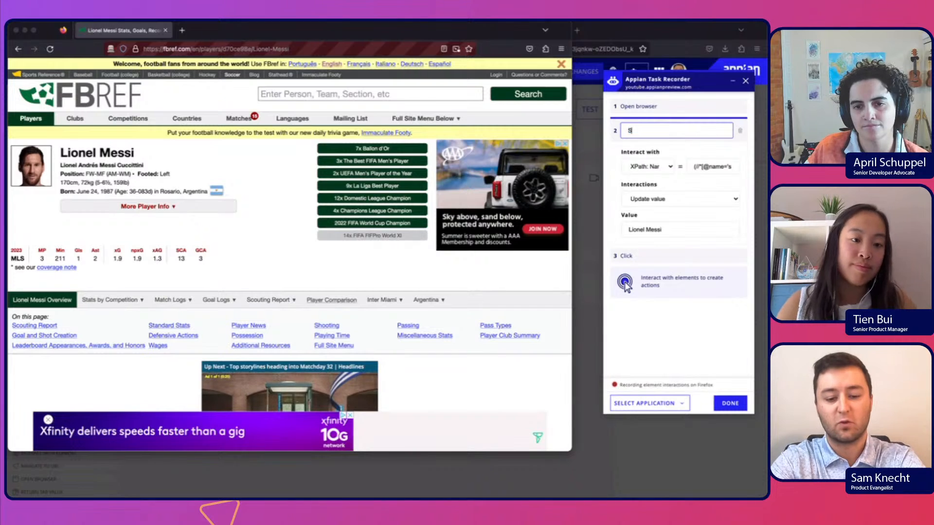
text(earch Player Name)
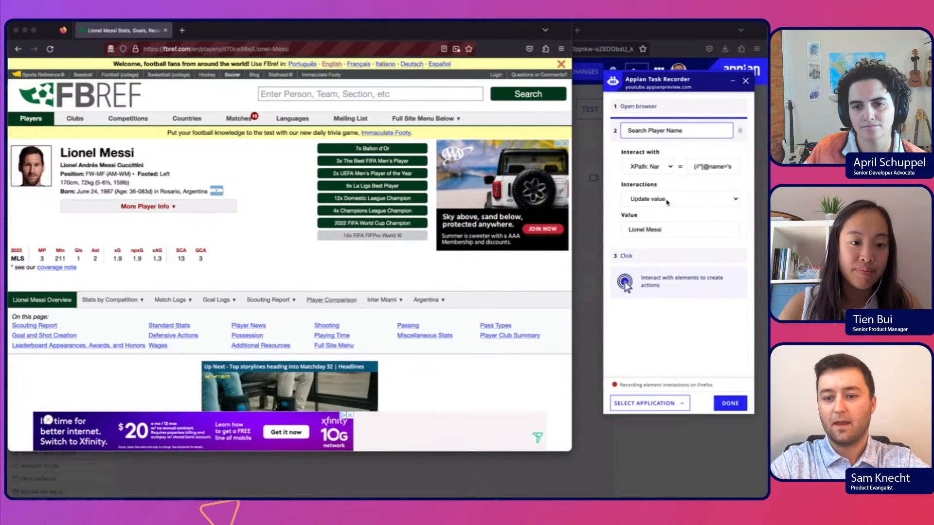
Rename the recorded Click action for the site search to "Search Player"
click(642, 252)
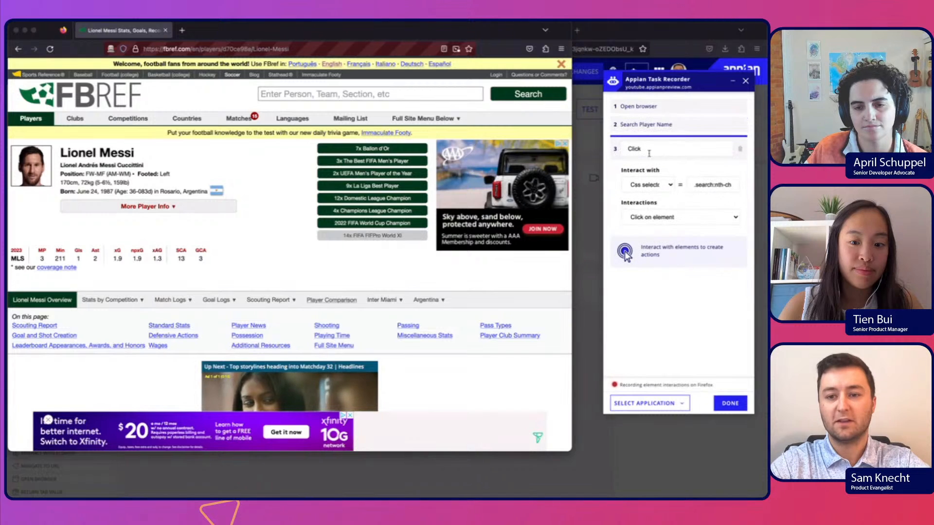
double_click(641, 146)
text(Search)
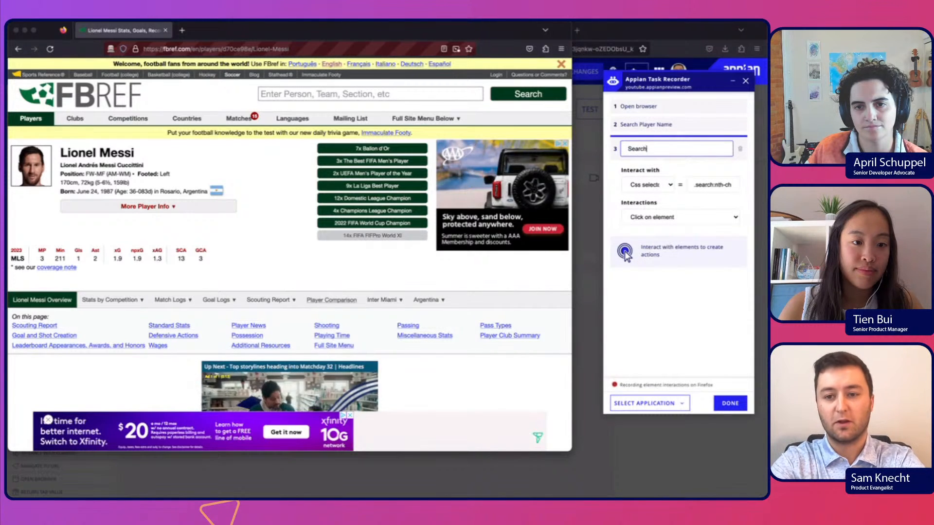
text( Player)
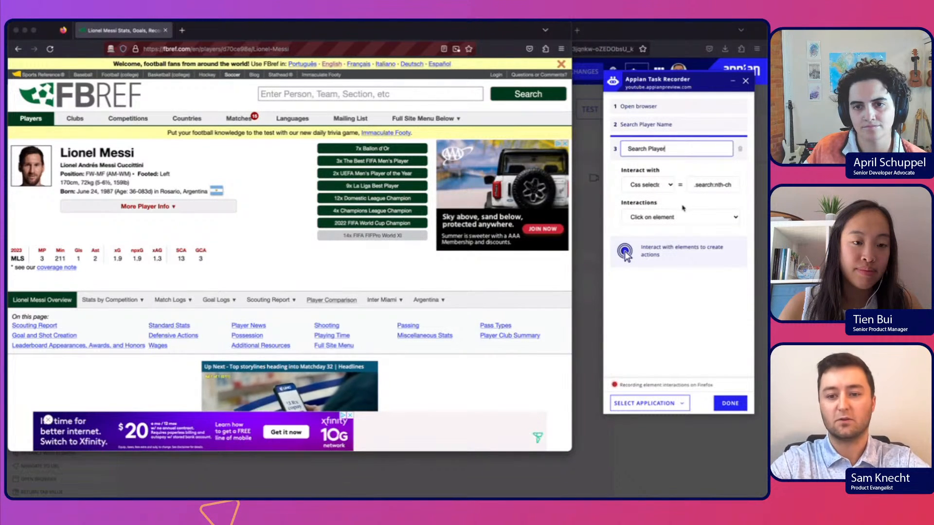
Record a Get attribute action on the player's headshot image at the top of the FBref profile
click(247, 180)
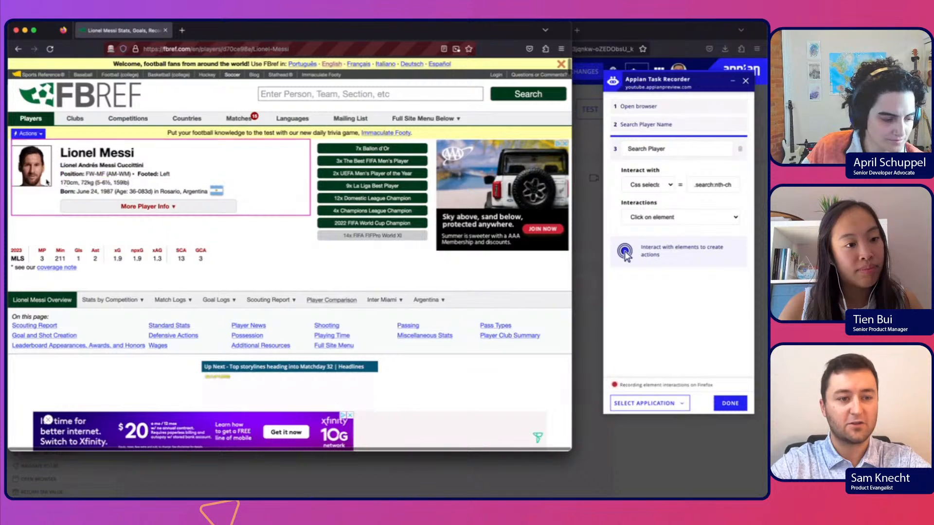
click(25, 141)
click(27, 185)
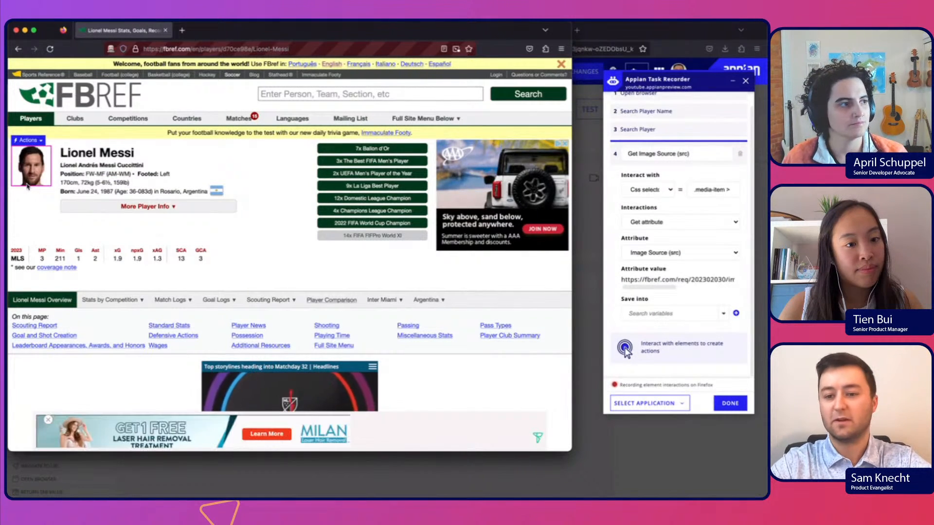
Rename the recorded image source action to "Get Player Headshot" and identify its element by absolute XPath
click(634, 154)
triple_click(634, 154)
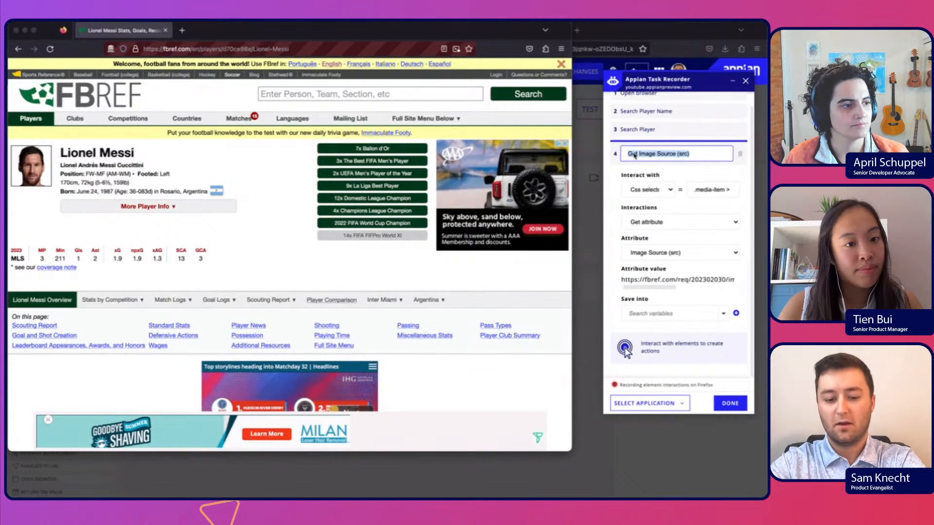
text(Get Player Headshot)
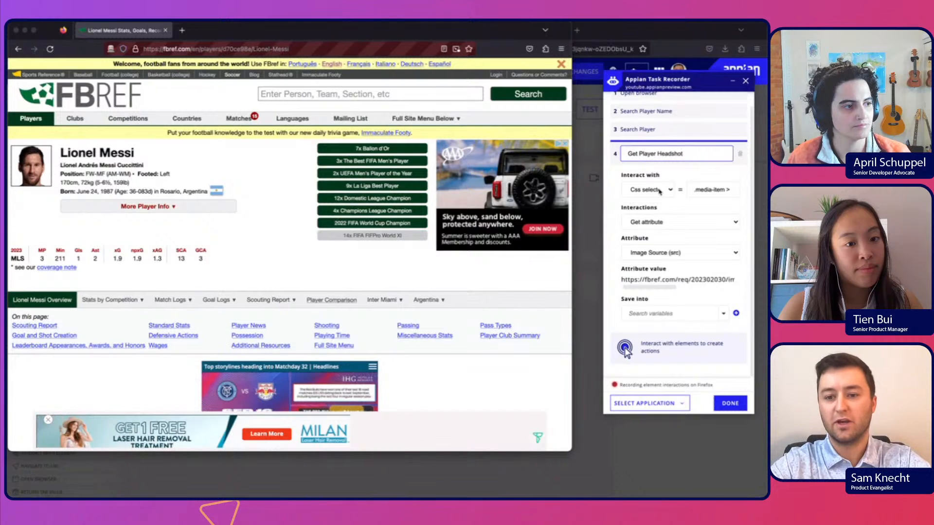
click(659, 189)
click(652, 185)
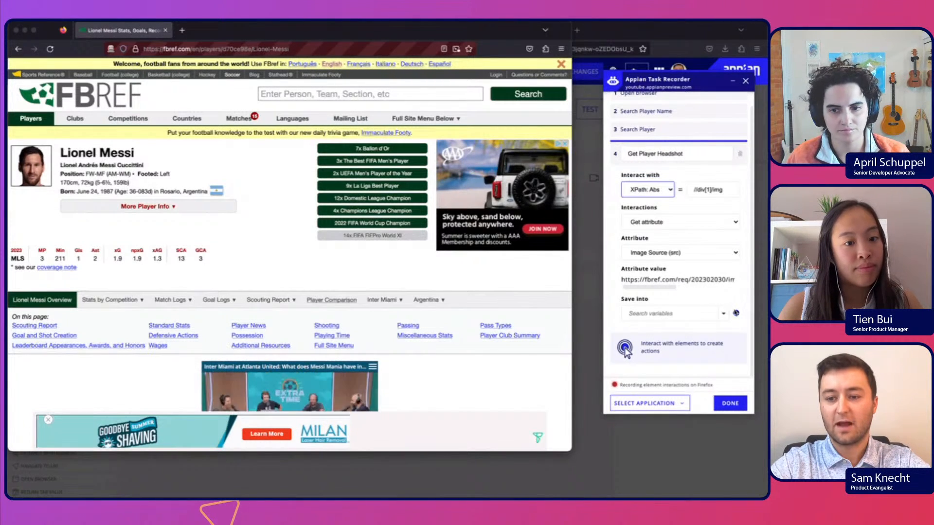
Save the headshot attribute into a new Text variable named playerHeadshot
click(736, 312)
click(633, 141)
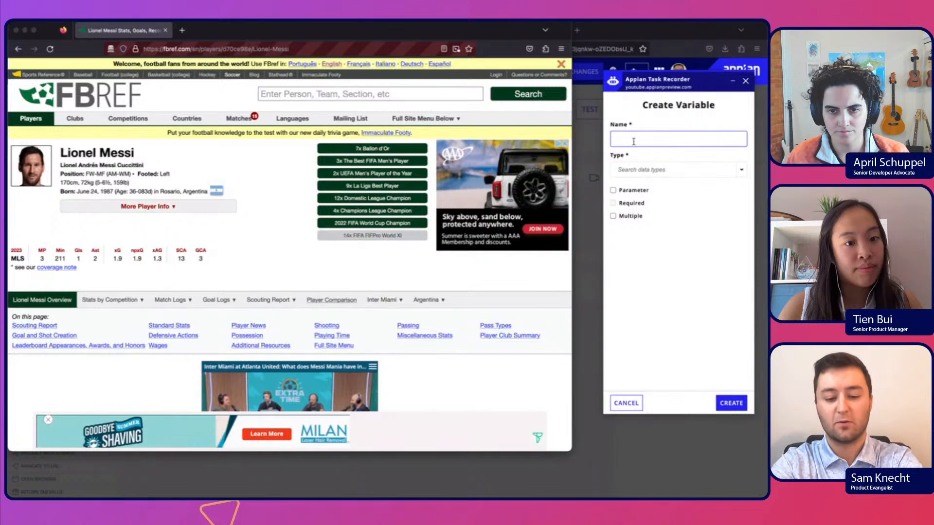
text(playerHeadshot)
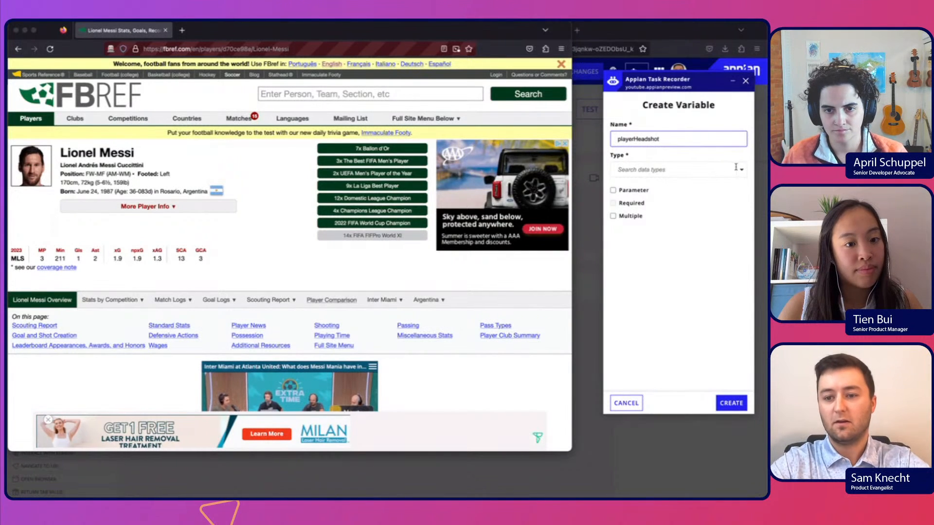
click(680, 170)
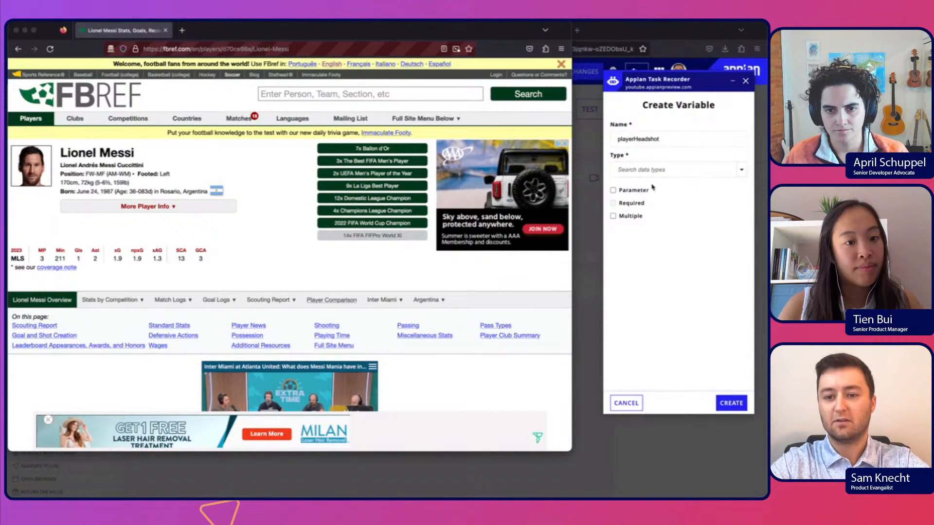
click(625, 186)
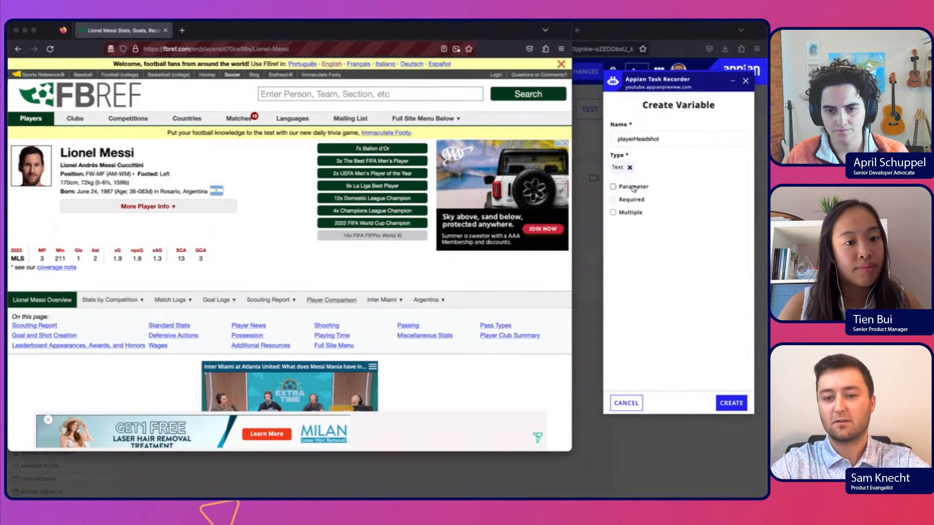
click(725, 403)
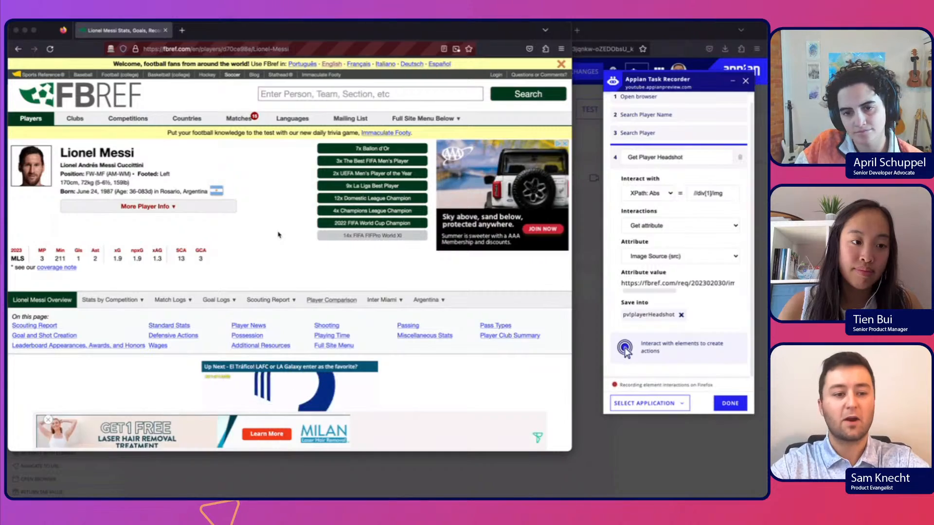
Record a click on the total seasons cell in the Standard Stats: Domestic Leagues table
scroll(279, 235, down, 1)
scroll(279, 235, down, 15)
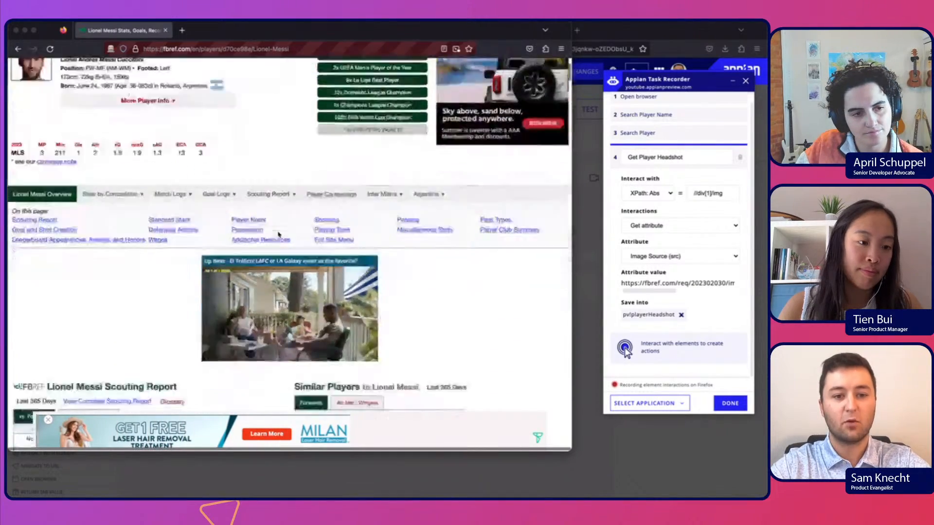
scroll(278, 234, down, 6)
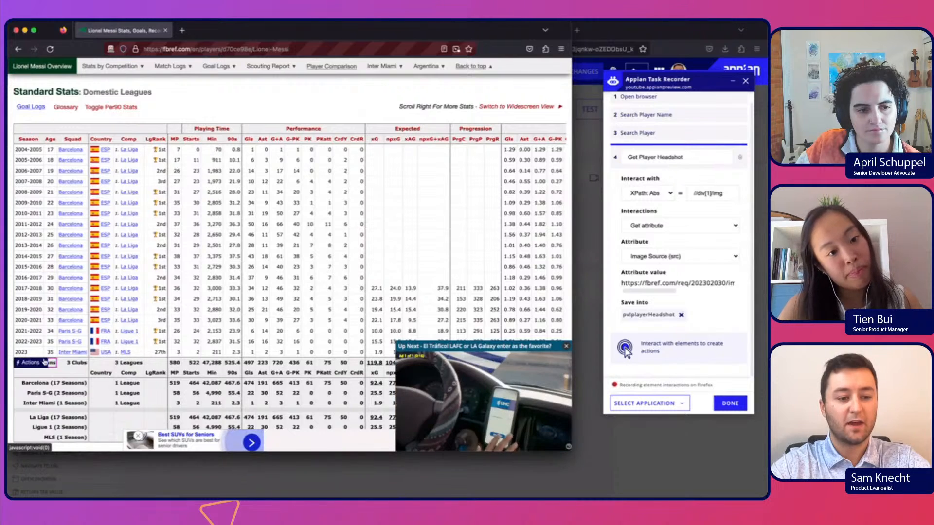
click(38, 363)
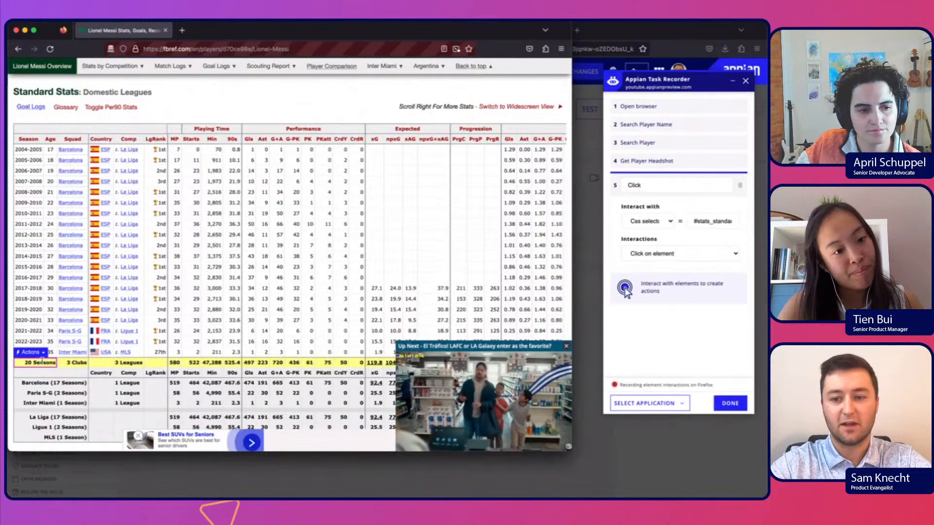
Rename the recorded table click to "Interact with Table" and set its selector to XPath: Absolute
click(635, 187)
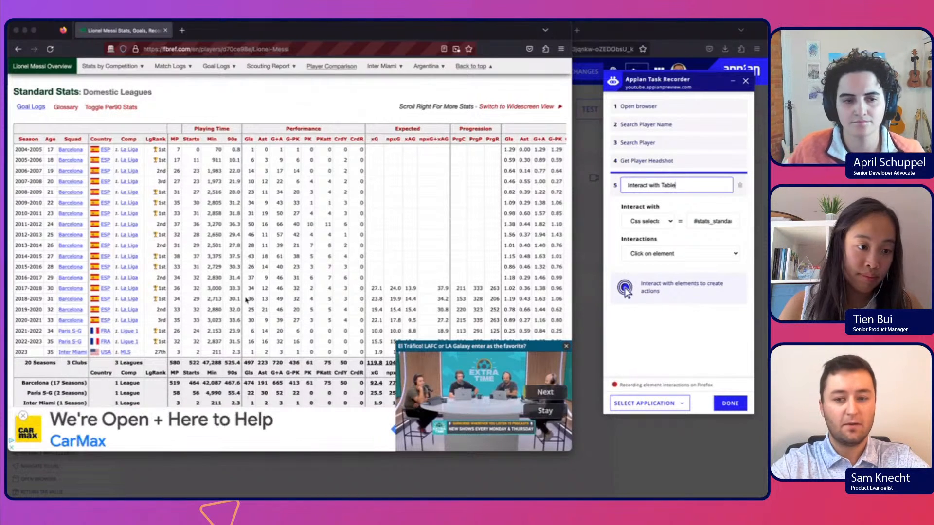
click(644, 223)
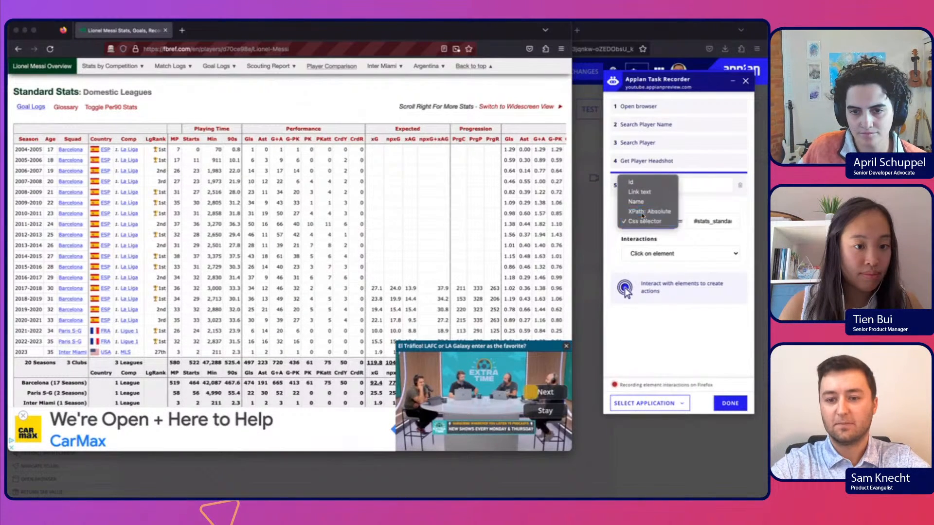
click(644, 216)
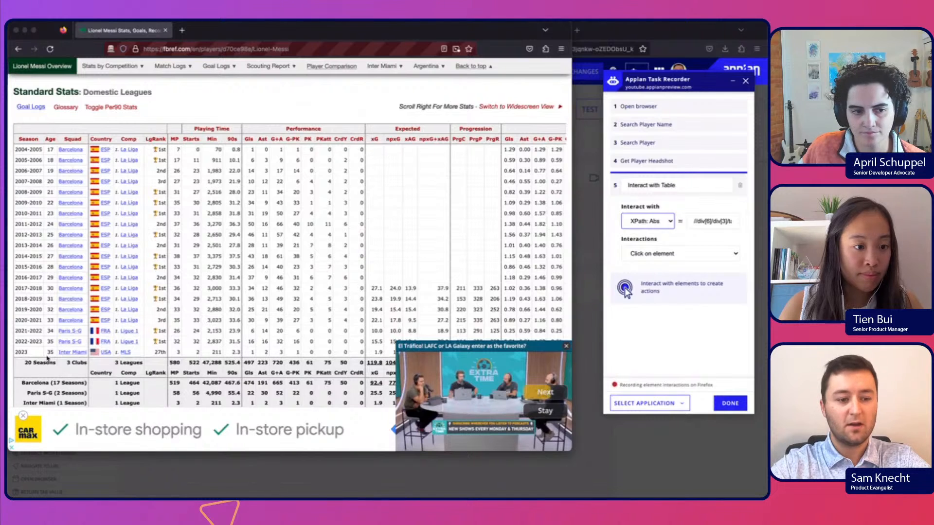
Record a Get attribute action for the total seasons cell's text, named "Get Seasons Played" and located by absolute XPath
click(30, 352)
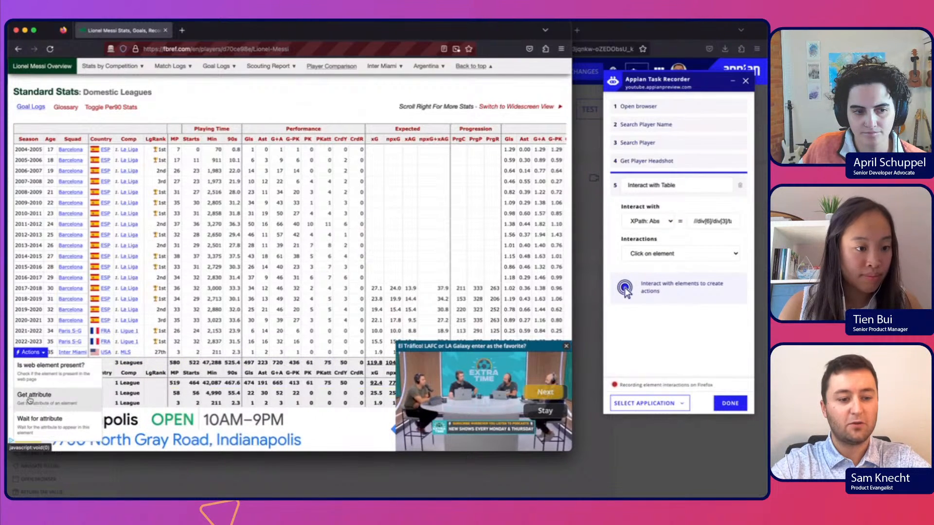
click(30, 398)
double_click(645, 161)
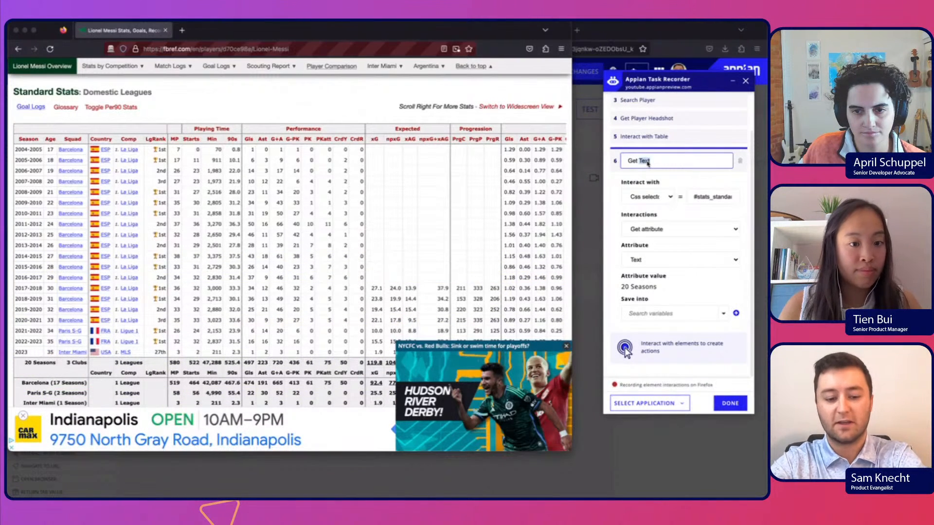
text(Seasons Played)
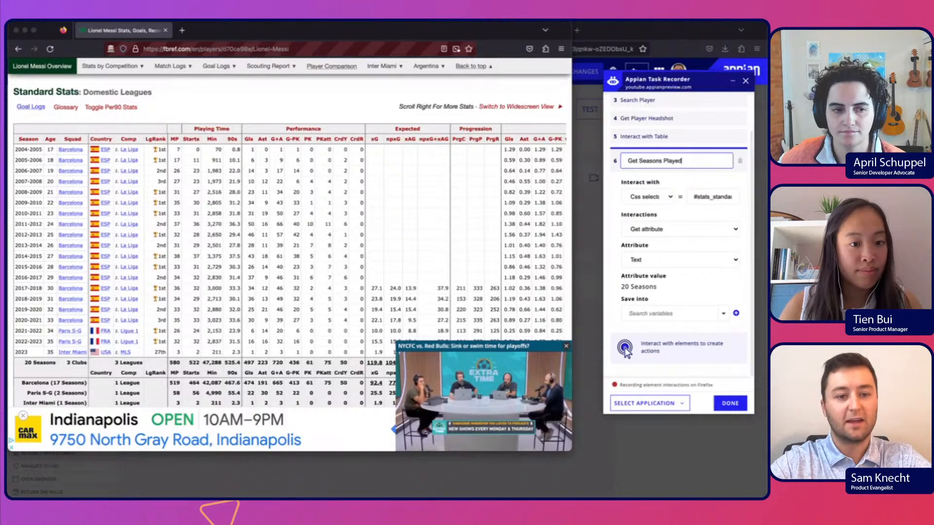
click(670, 196)
click(652, 188)
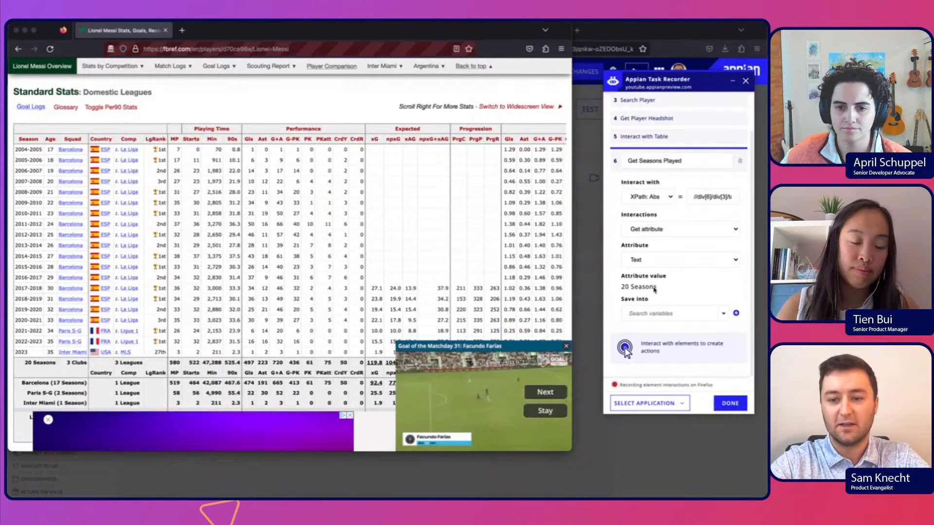
Save the total seasons text into a new Number (Integer) variable named seasonsPlayed
click(736, 313)
click(641, 139)
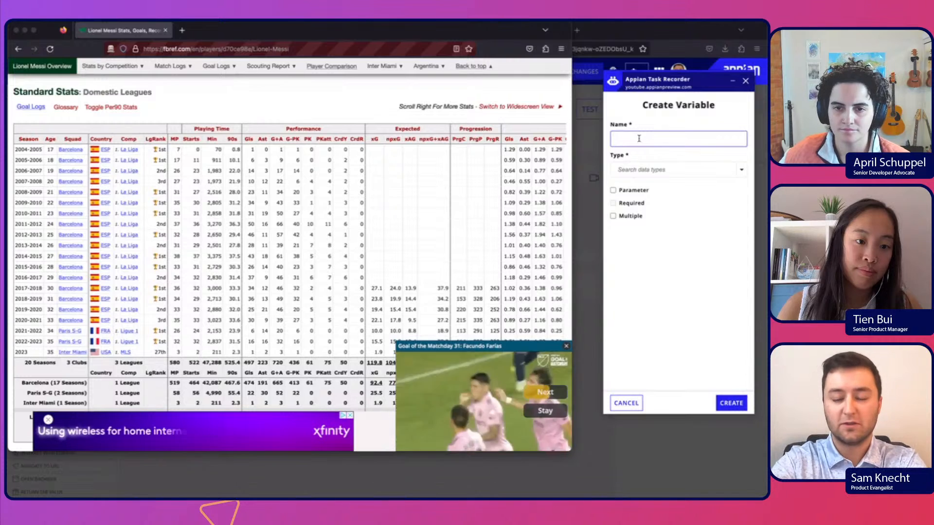
text(seasonsPlayed)
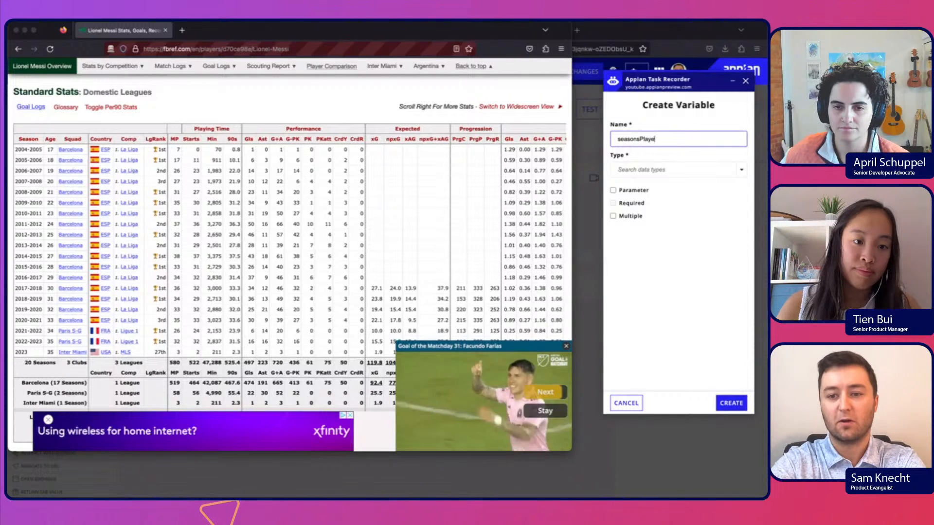
click(741, 170)
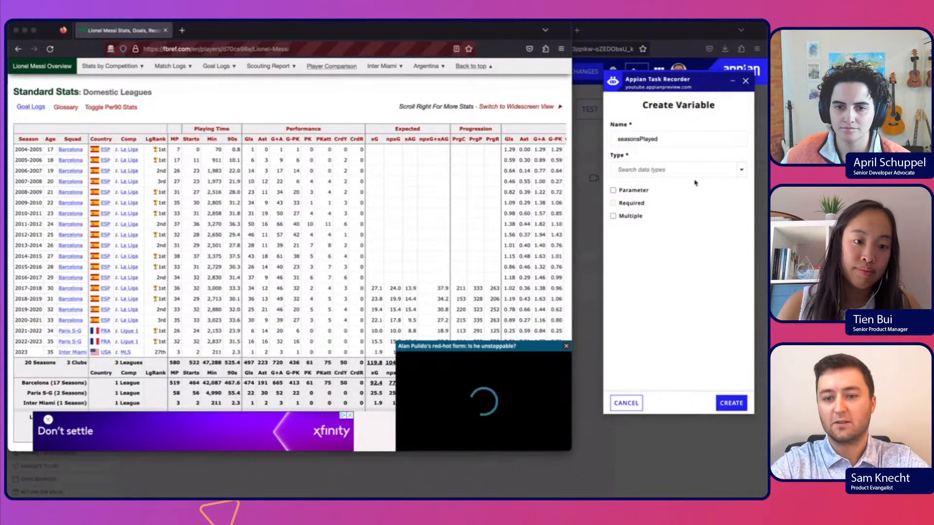
click(663, 203)
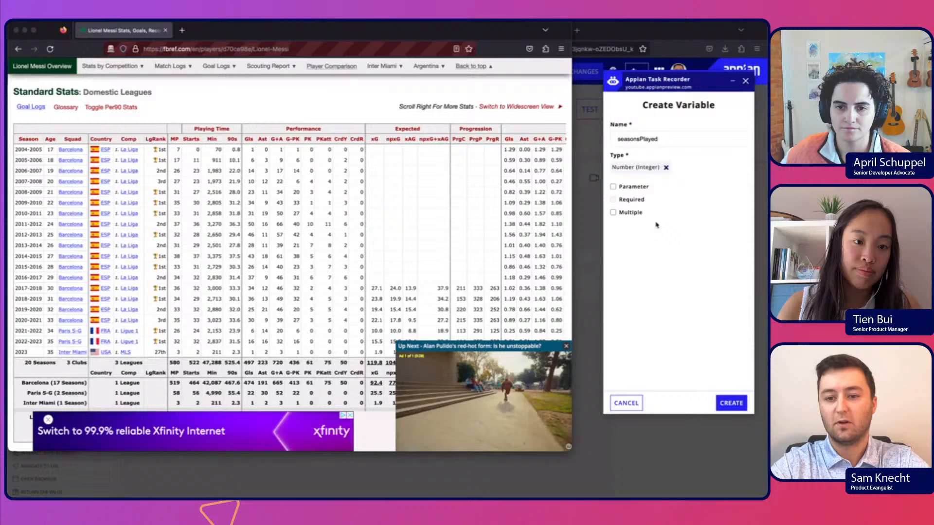
click(720, 403)
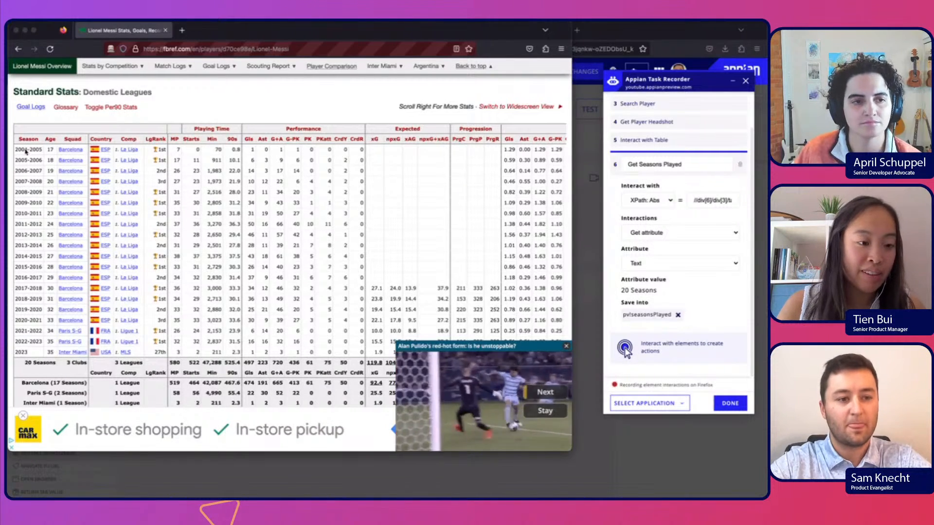
Record a Get attribute action on the 2004-2005 season cell and rename it "Get Season"
mouse_move(27, 146)
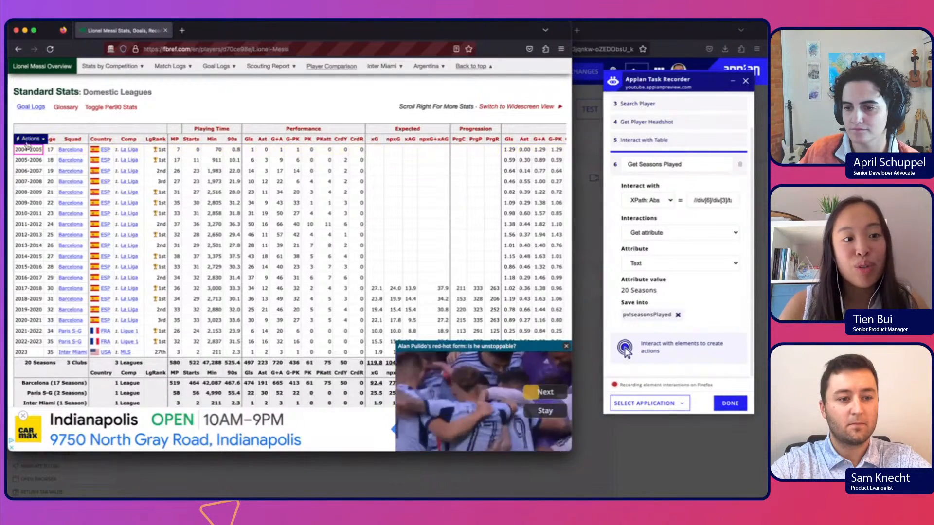
click(28, 139)
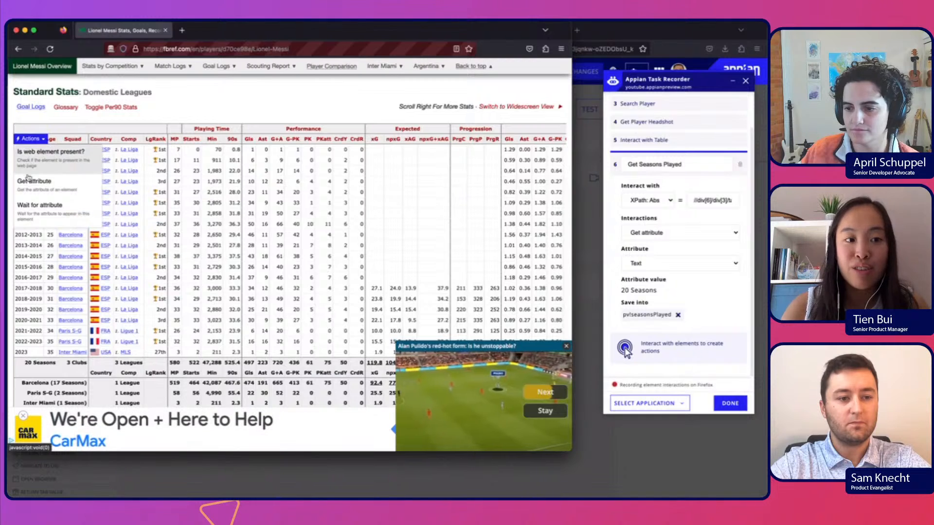
click(25, 183)
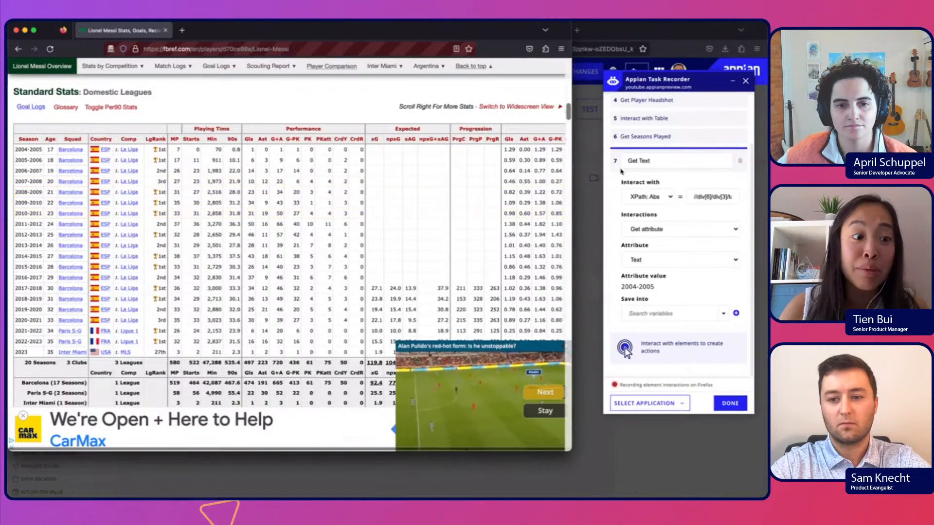
click(644, 161)
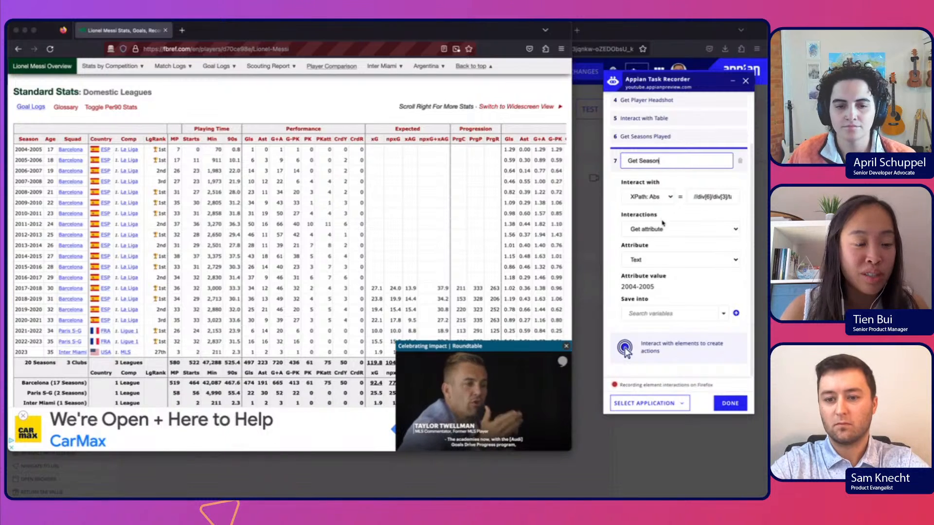
Create a new variable named singleSeason with the data type SP_SEASON
click(735, 313)
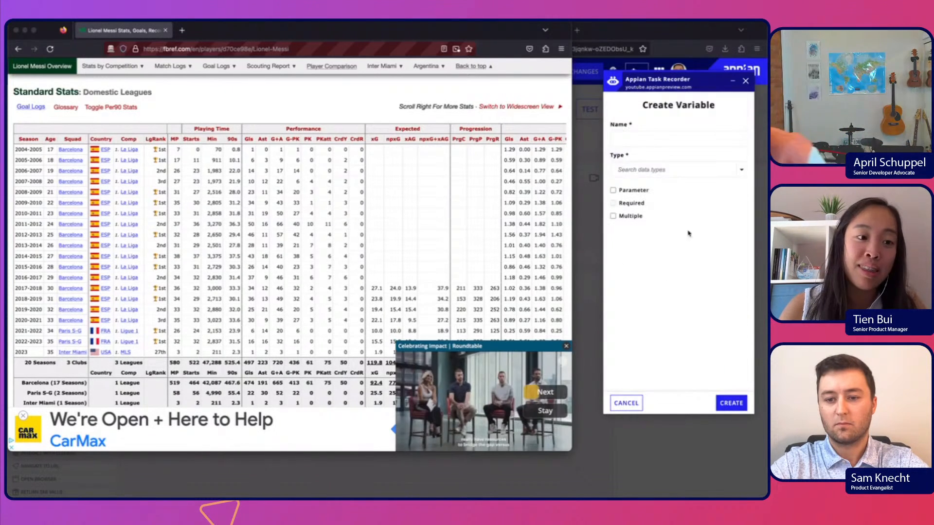
click(643, 138)
text(singleSeason)
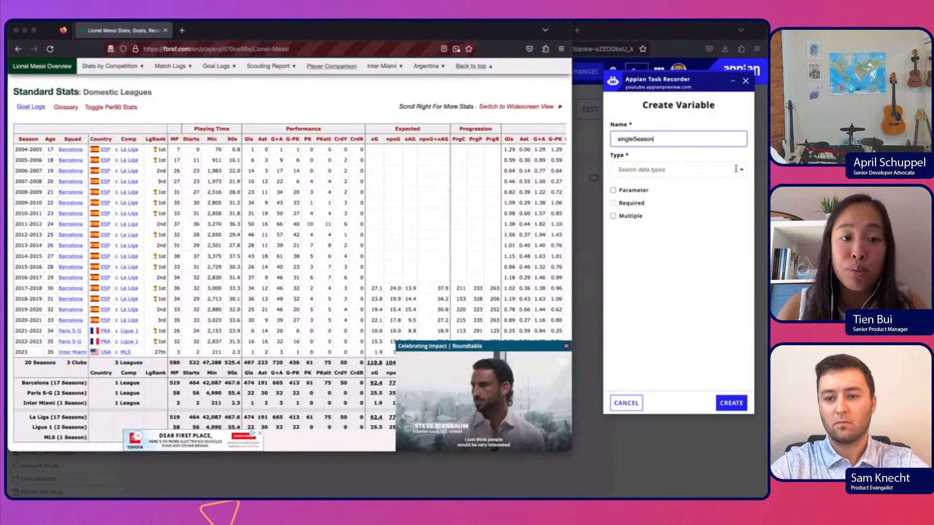
click(715, 169)
text(sp_season)
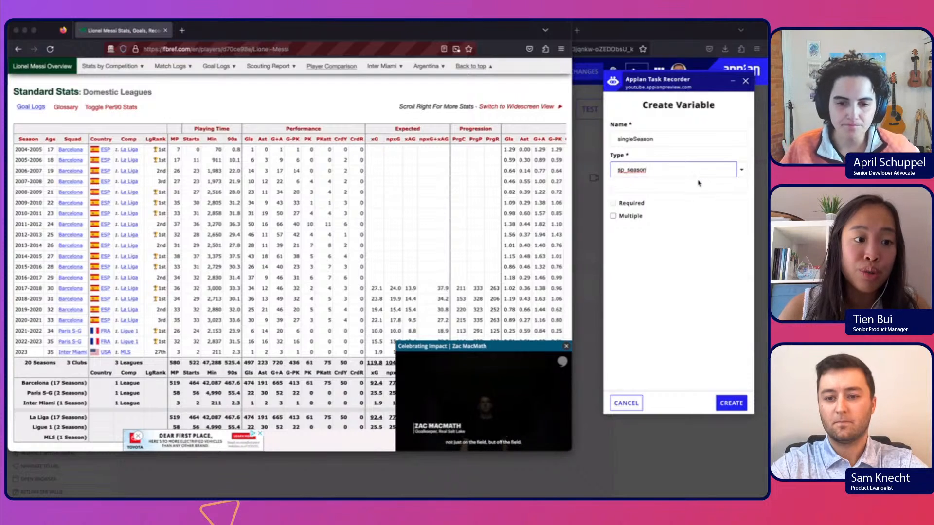
click(685, 189)
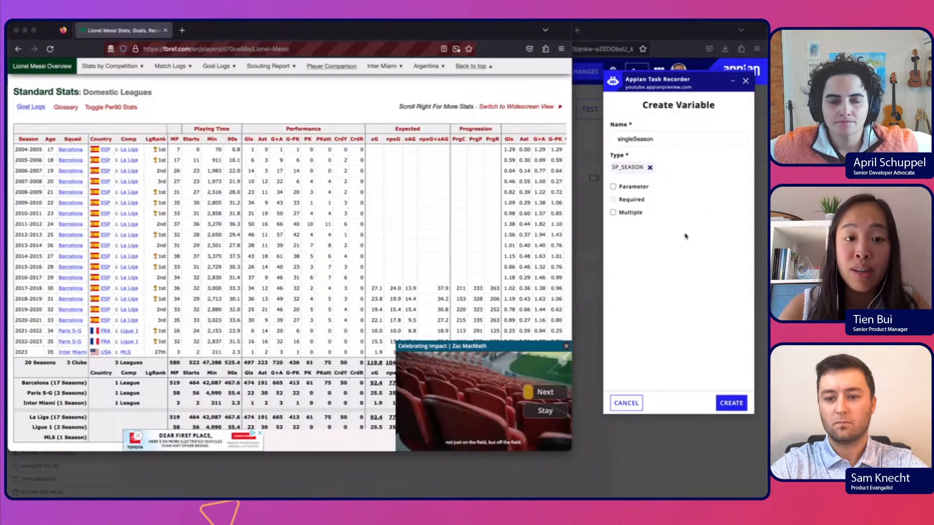
click(723, 404)
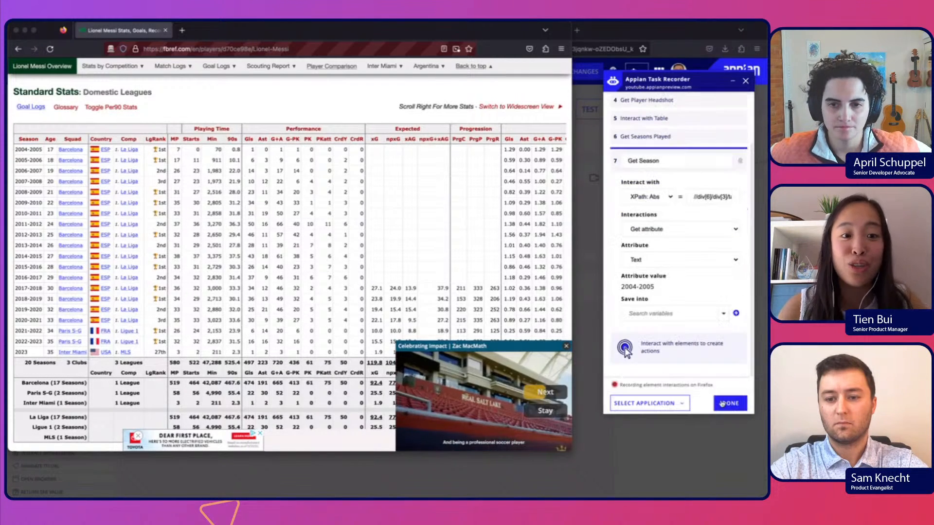
Save the Get Season text into the year field of the singleSeason variable
click(723, 313)
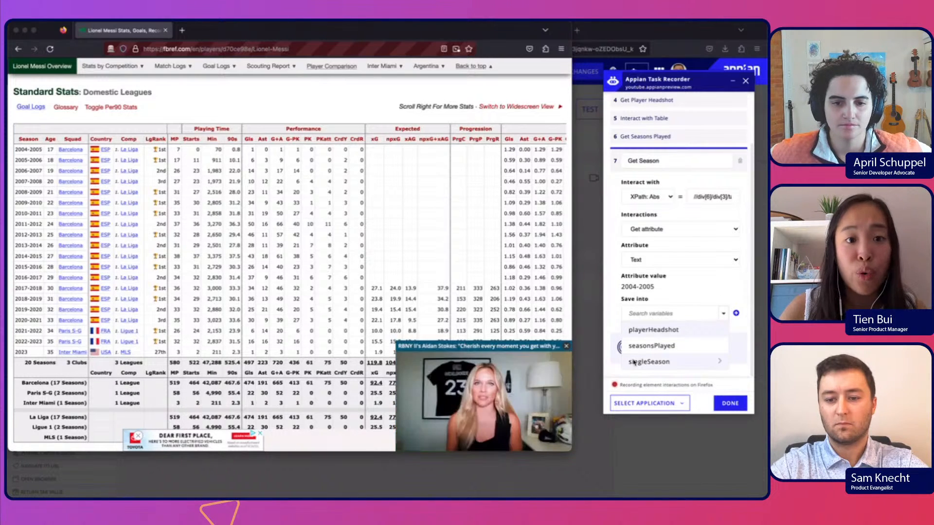
mouse_move(634, 362)
scroll(563, 371, down, 5)
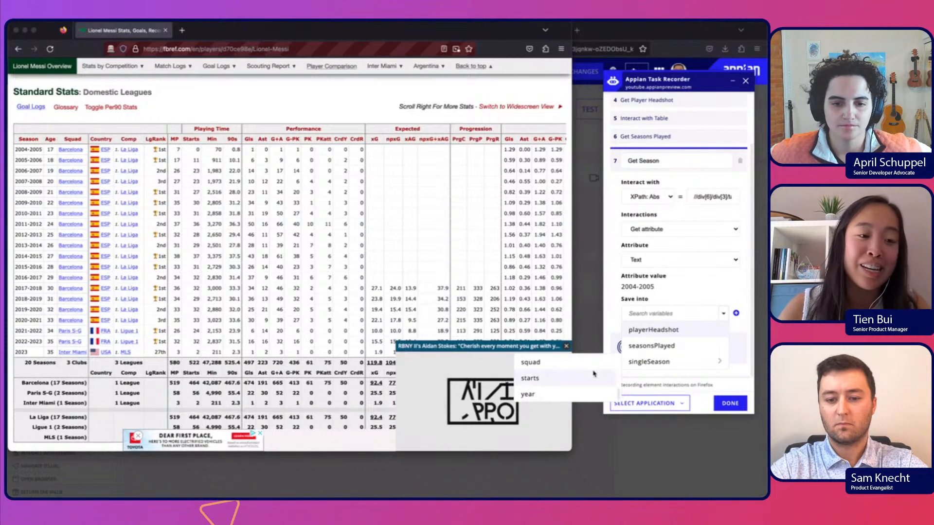
click(564, 394)
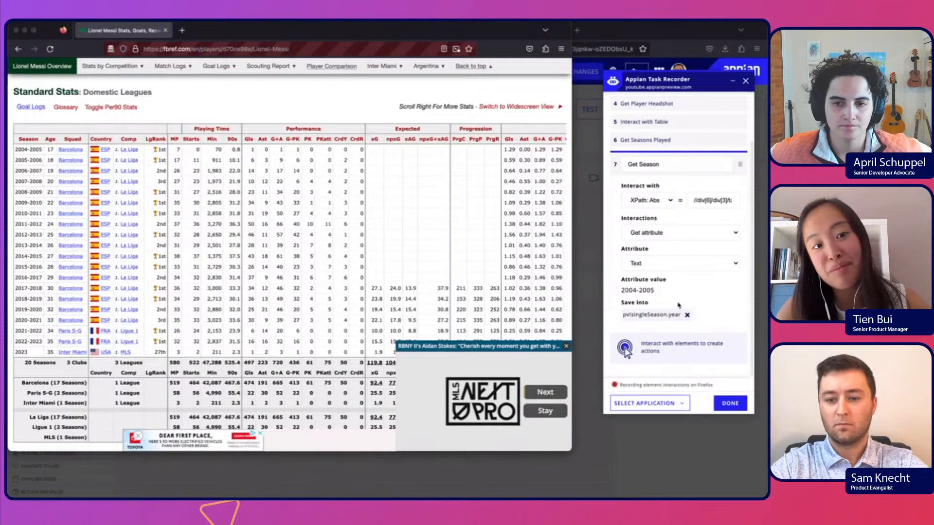
Record a Get attribute action on the 2004-2005 matches played (MP) cell and rename it "Get Matches Played"
click(183, 154)
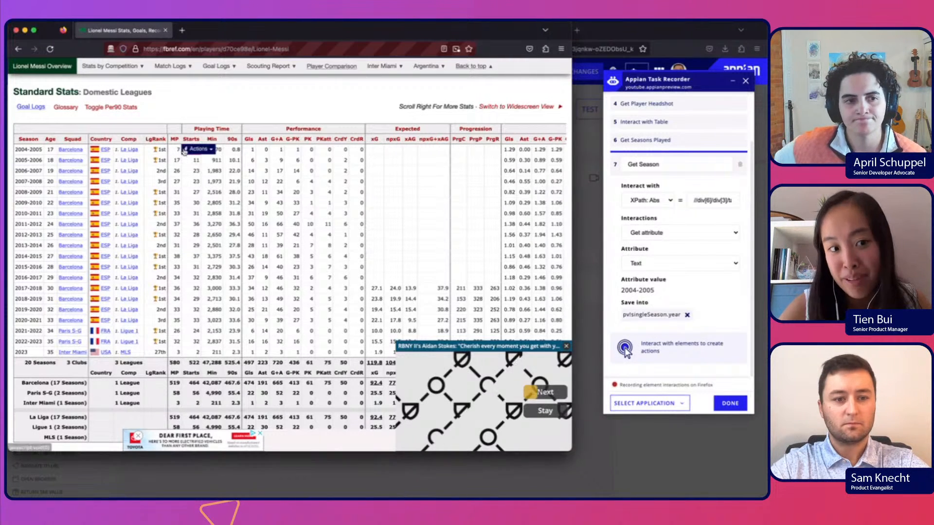
click(177, 152)
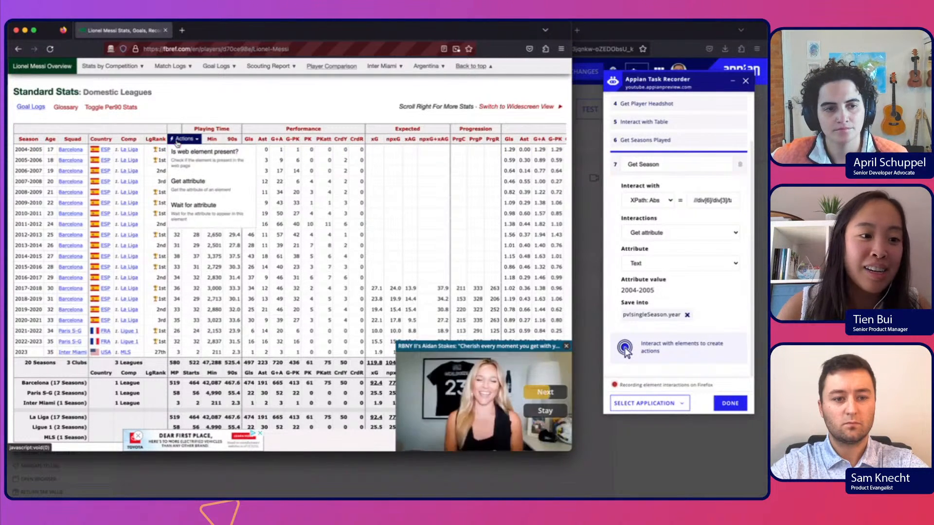
click(178, 188)
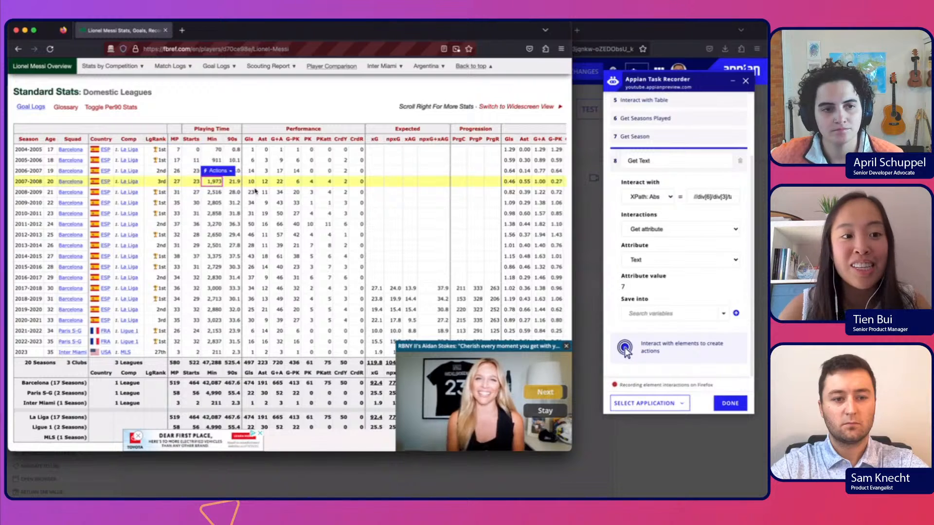
double_click(646, 161)
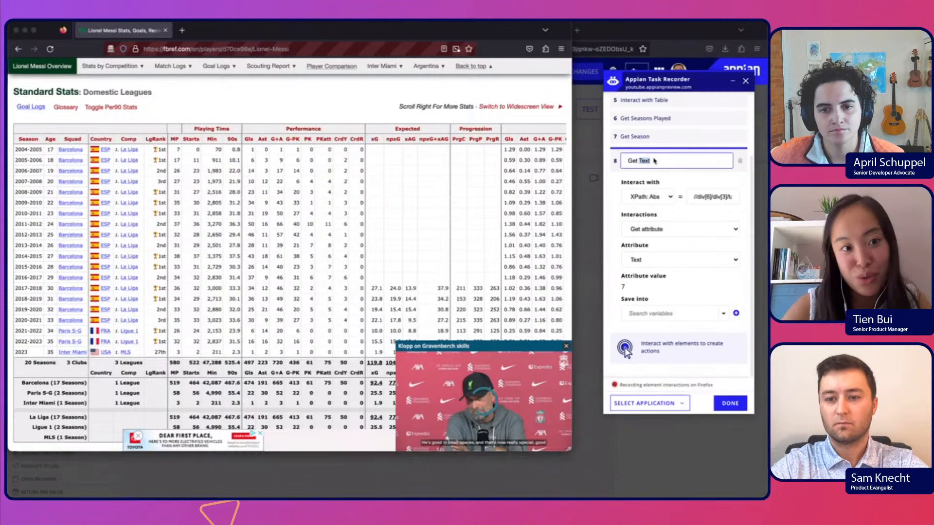
text(Matches Played)
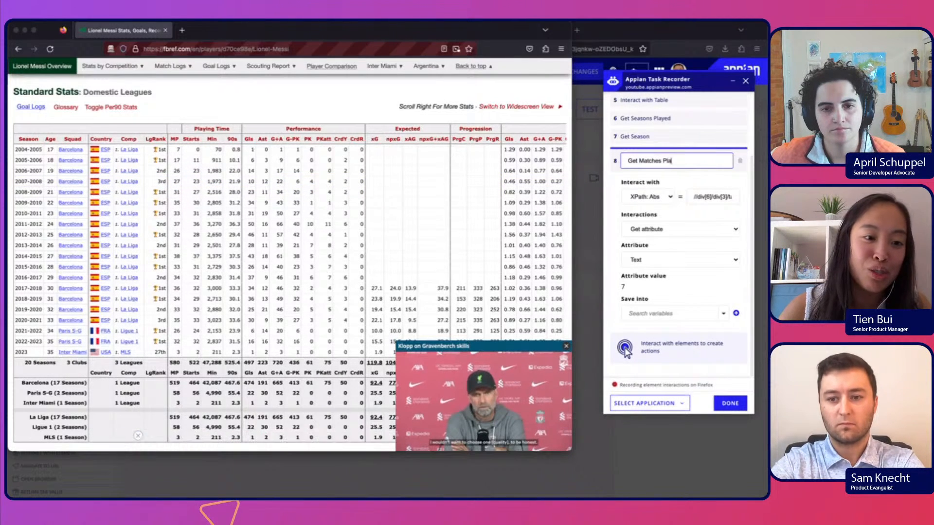
key(Return)
Save the Get Matches Played text into the matchesPlayed field of singleSeason
click(722, 312)
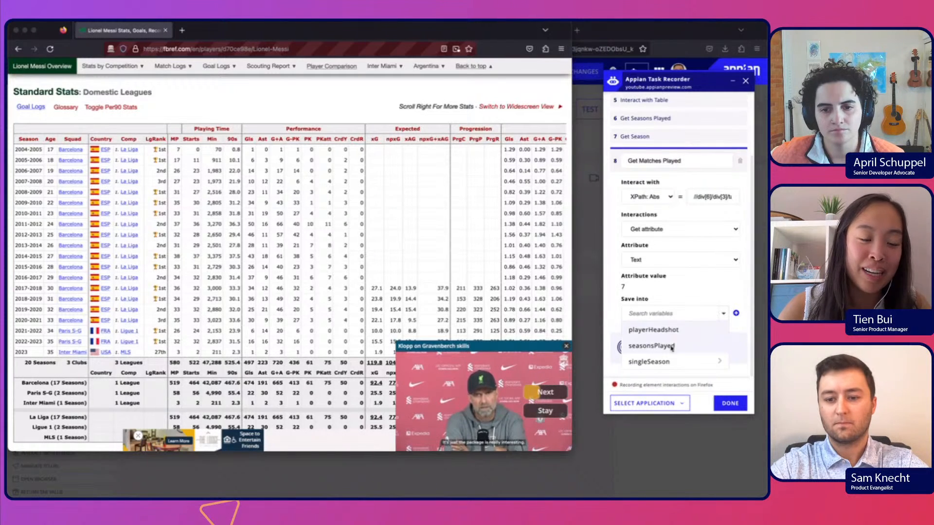
mouse_move(650, 362)
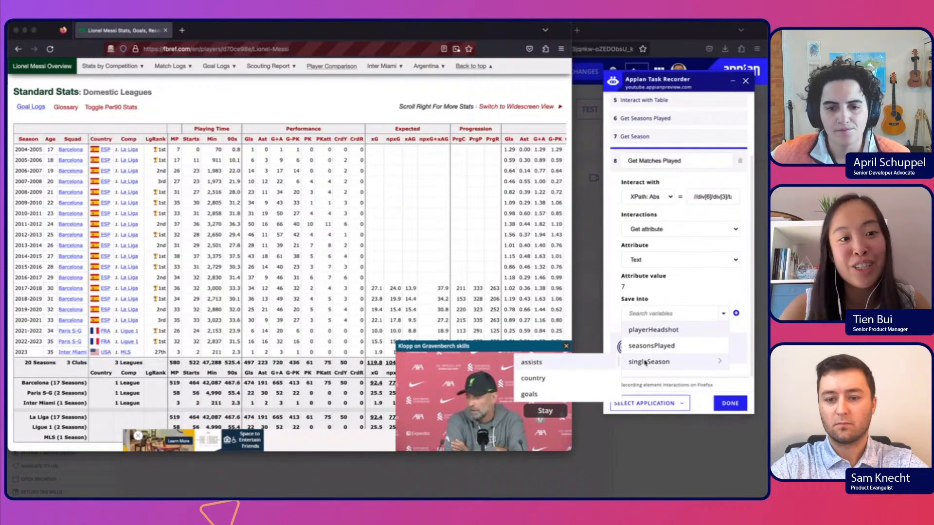
click(587, 372)
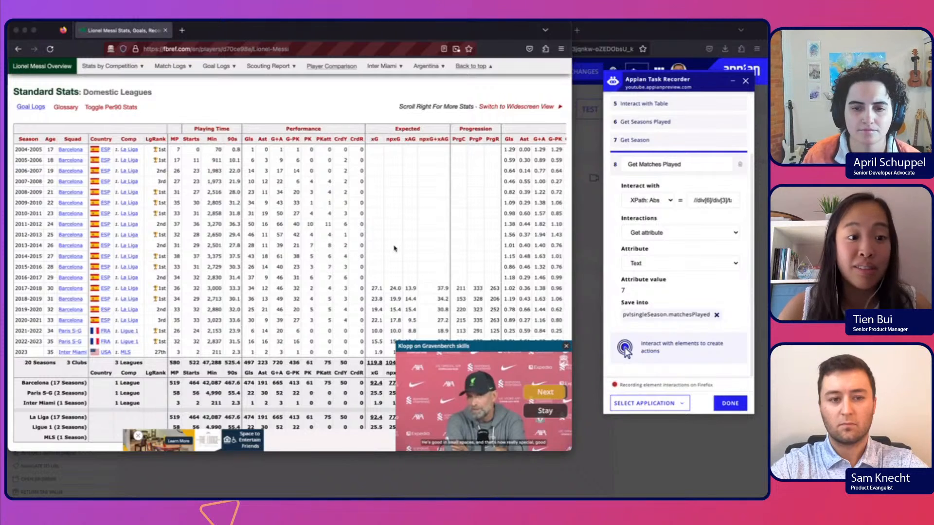
Record a Get attribute action on the 2004-2005 goals (Gls) cell and rename it "Get Goals"
mouse_move(249, 148)
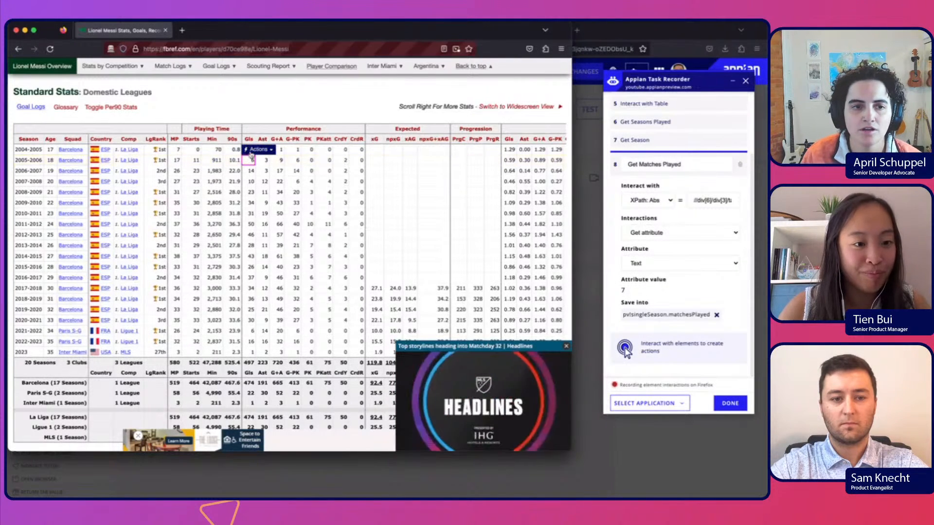
click(258, 138)
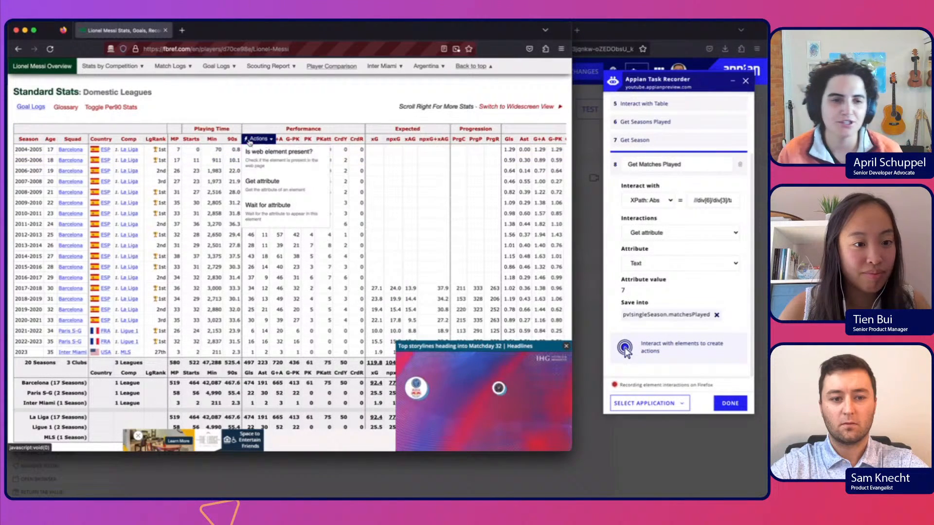
click(257, 179)
click(644, 161)
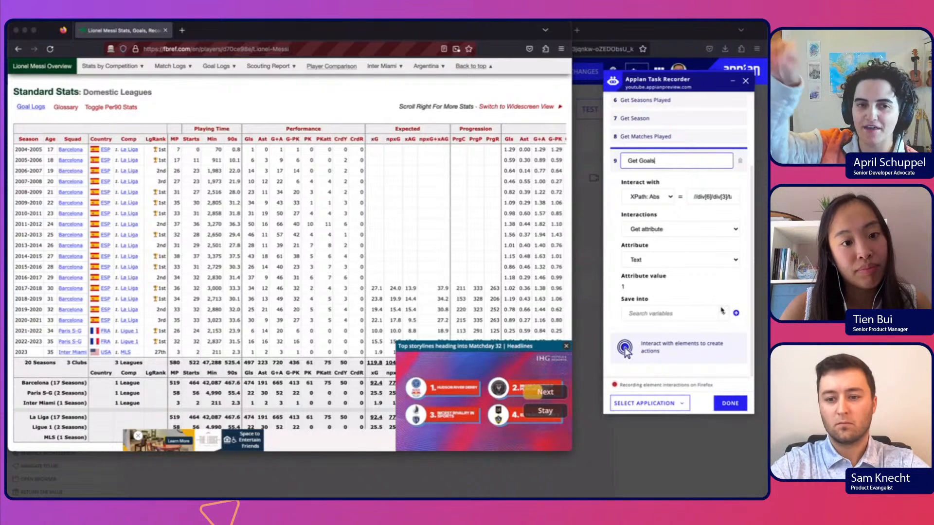
Save the Get Goals text into the goals field of singleSeason
click(660, 315)
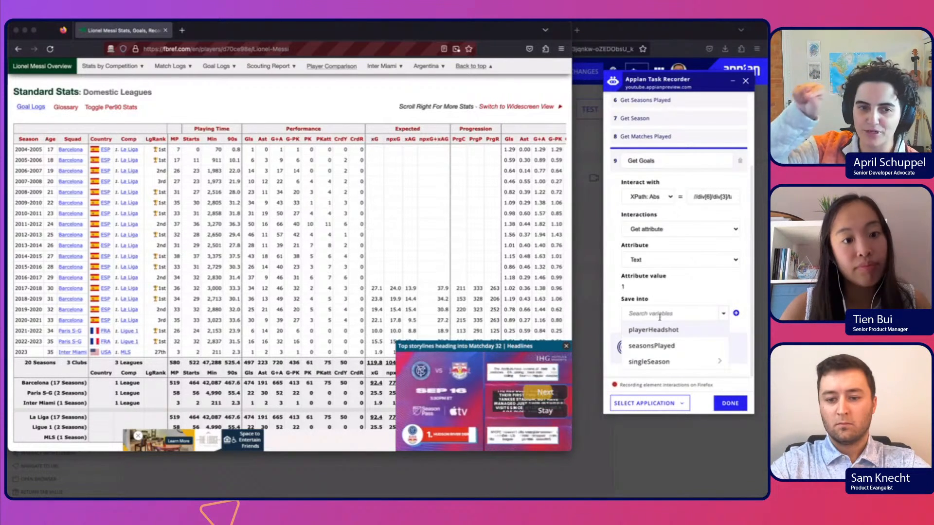
click(637, 364)
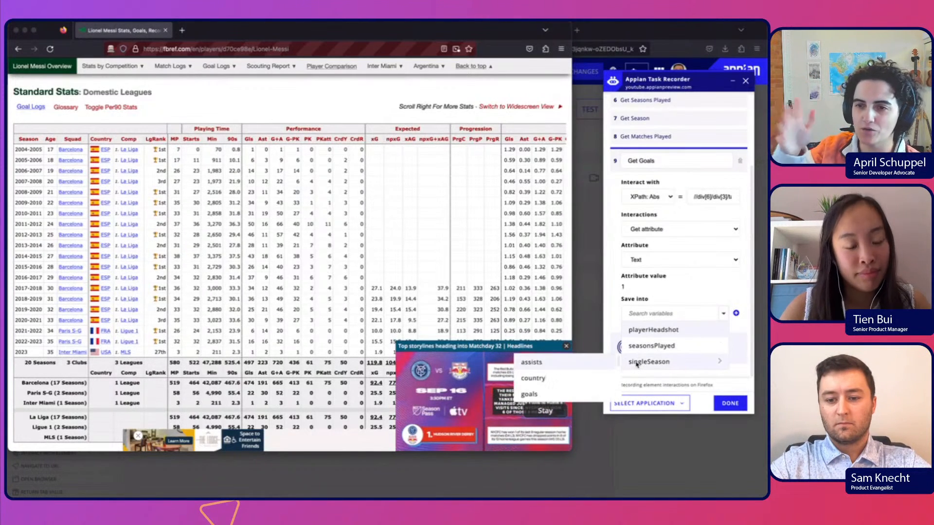
click(546, 394)
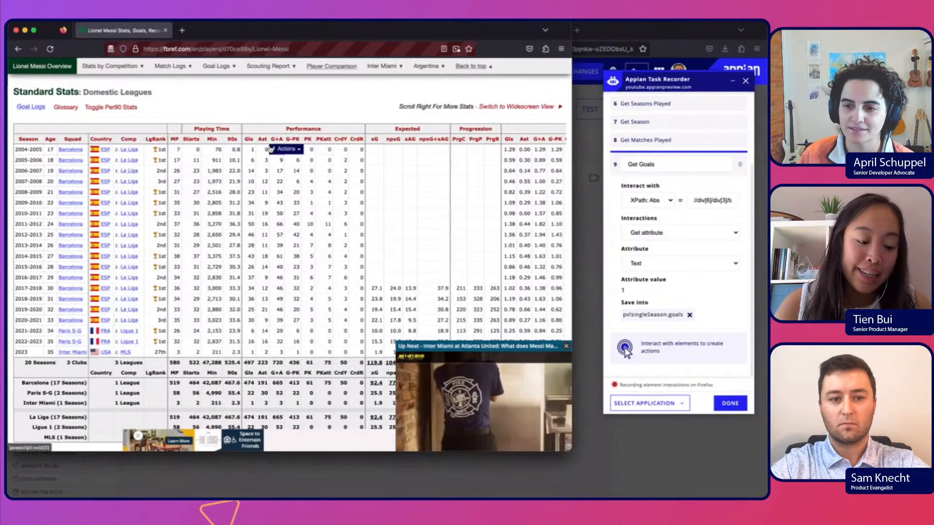
Record a Get attribute action on the 2004-2005 assists (Ast) cell, named "Get Assists" and located by XPath: Absolute
click(273, 139)
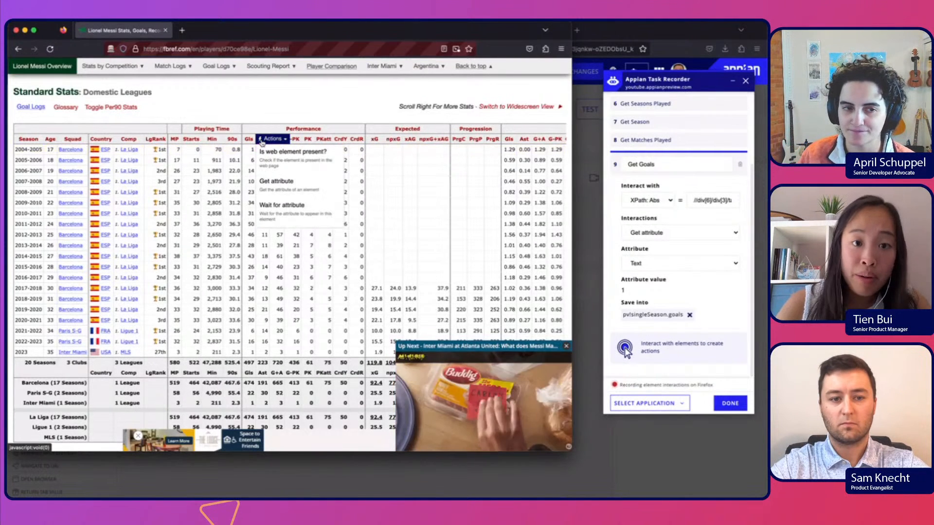
click(326, 190)
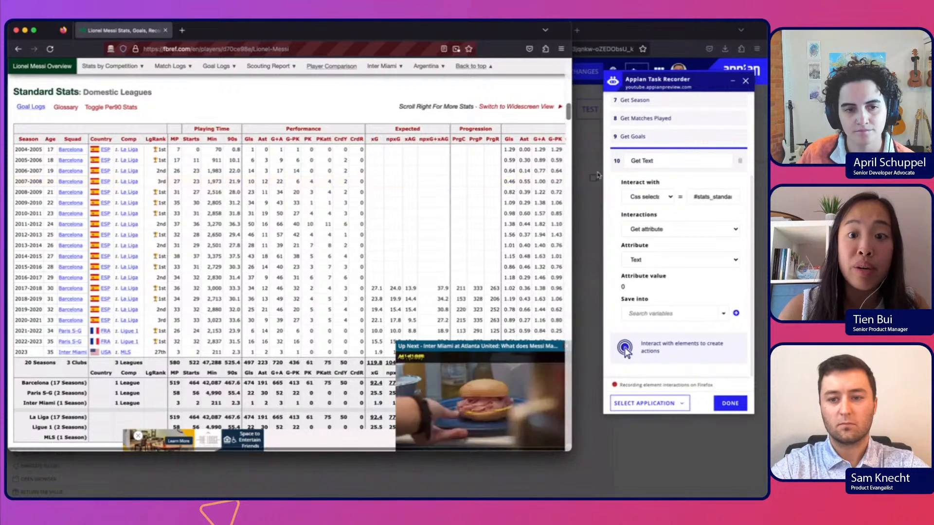
click(642, 160)
text(Get Assi)
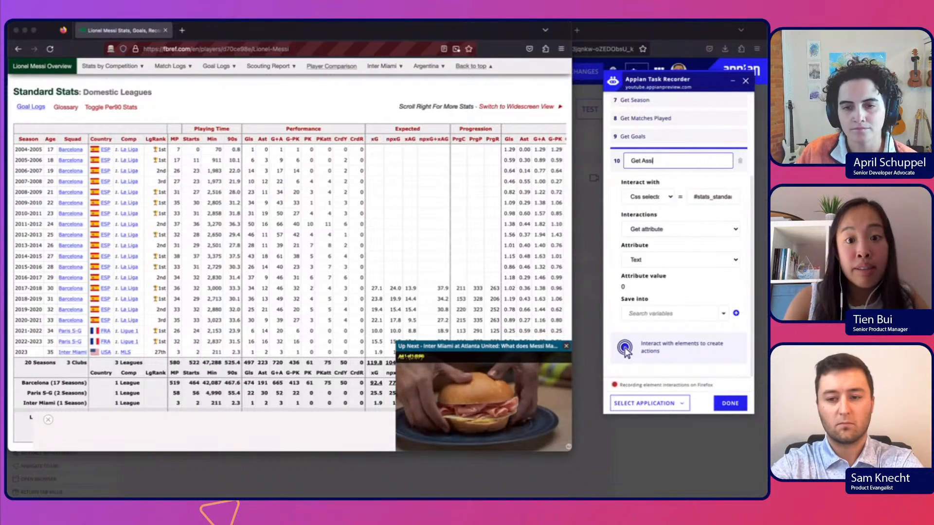
text(sts)
click(649, 196)
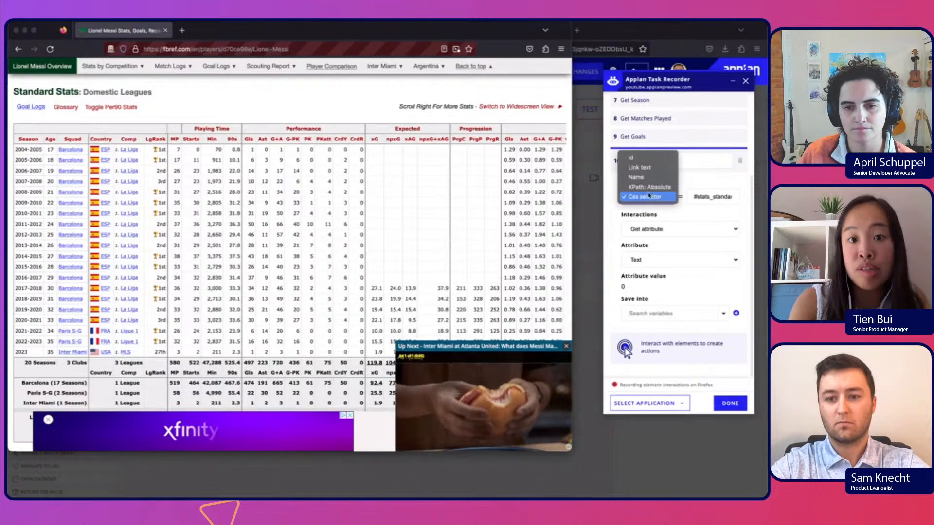
click(648, 187)
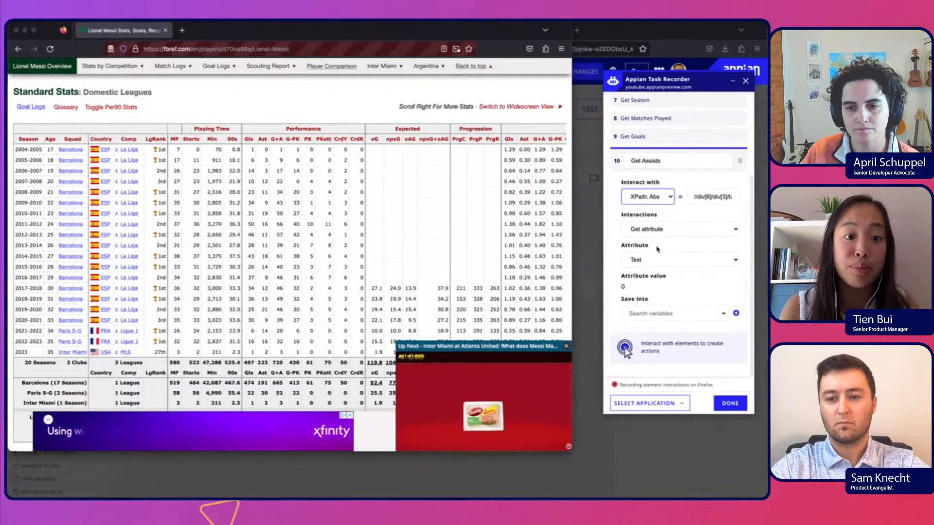
Save the Get Assists text into the assists field of singleSeason
click(724, 316)
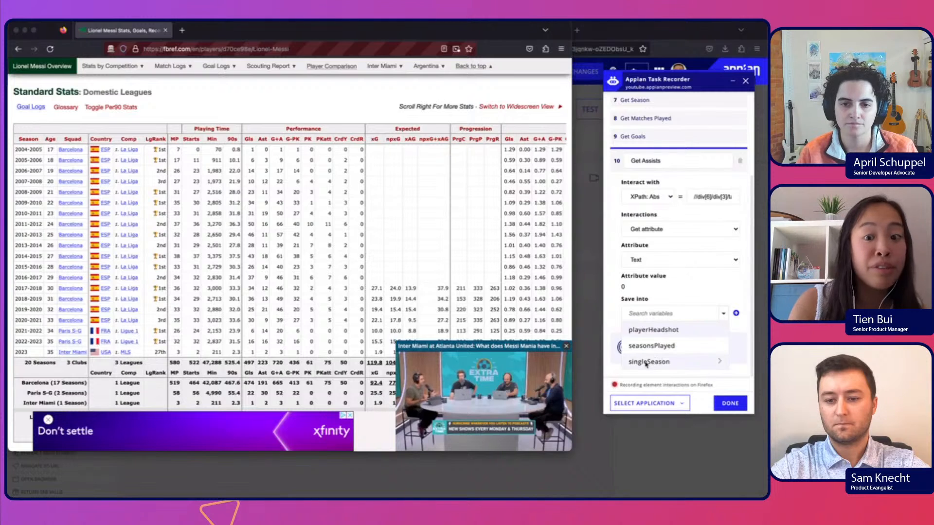
mouse_move(646, 362)
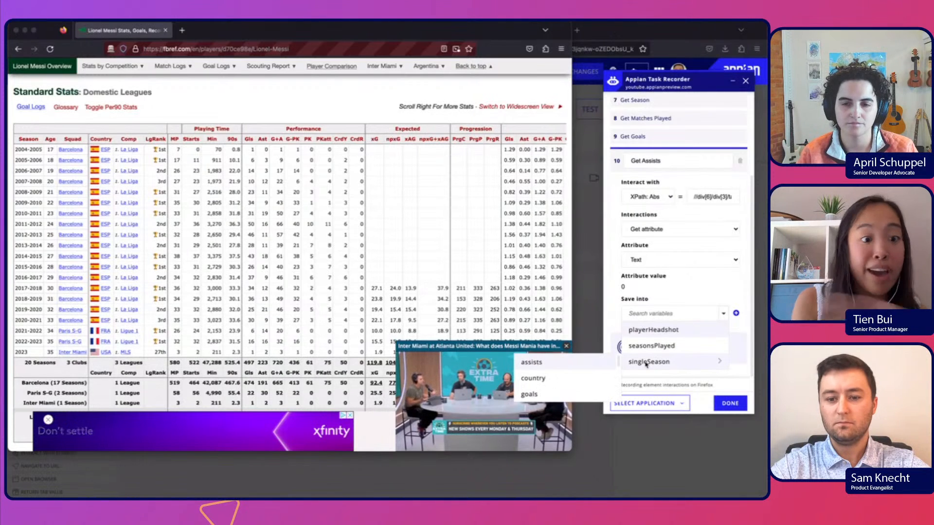
click(572, 361)
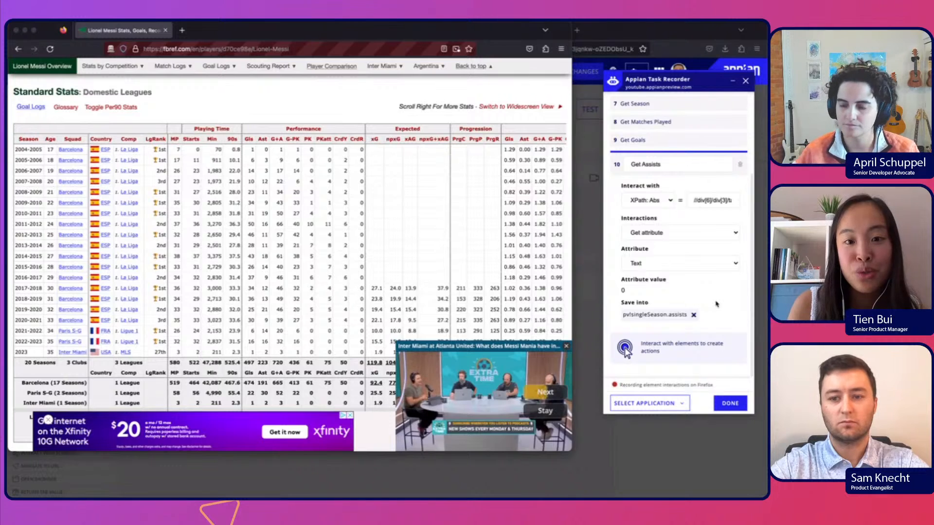
Examine the Get Assists action's absolute XPath, following it to the table row index that picks the season
click(714, 199)
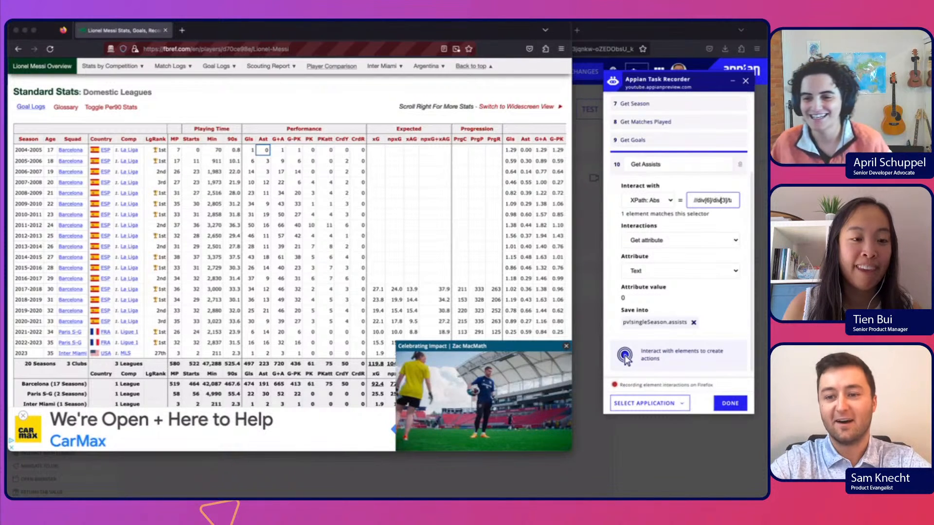
key(Right)
key(Right)
key(Right)
key(Right)
key(Right)
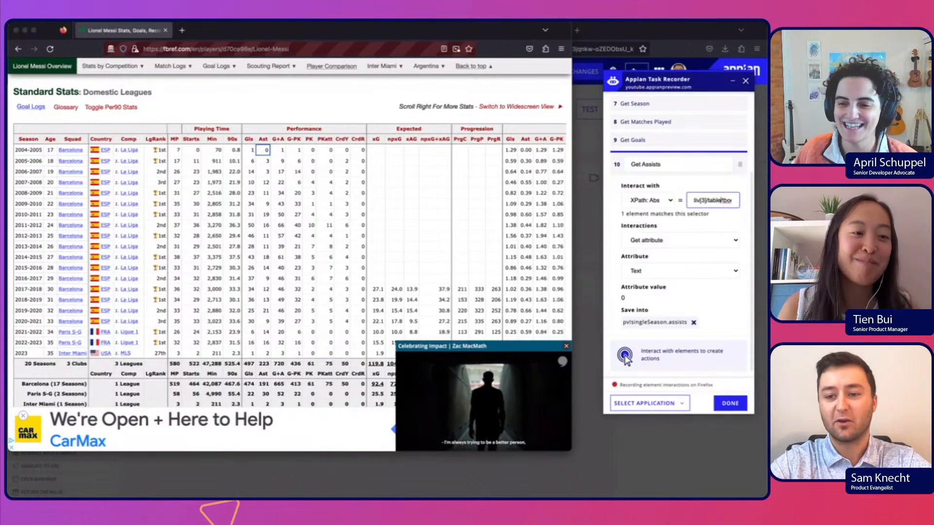
key(Right)
key(Right)
key(Right)
key(Right)
key(Right)
key(Right)
key(Right)
key(Right)
key(Right)
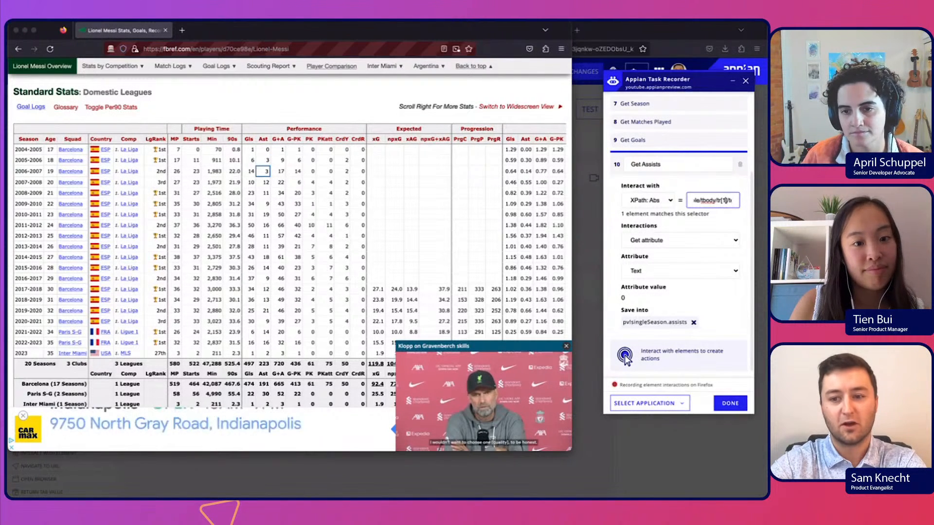
click(680, 183)
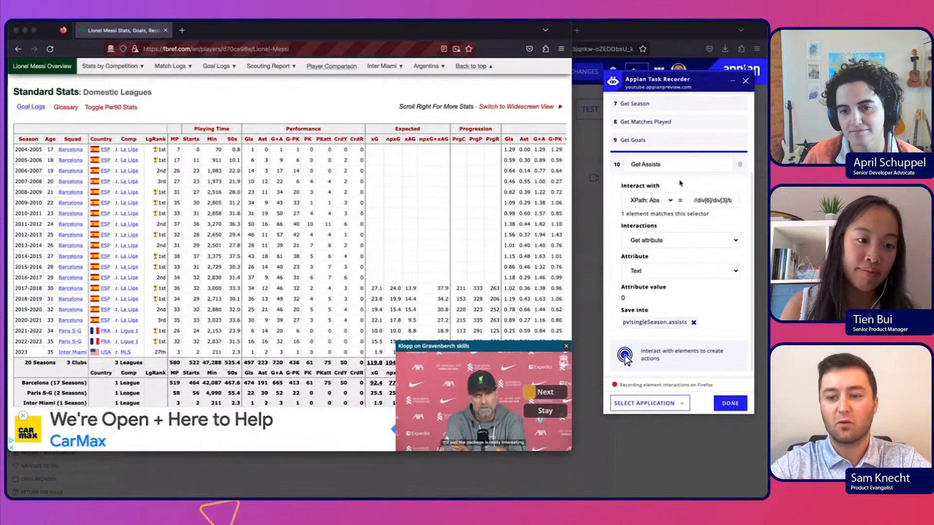
click(721, 200)
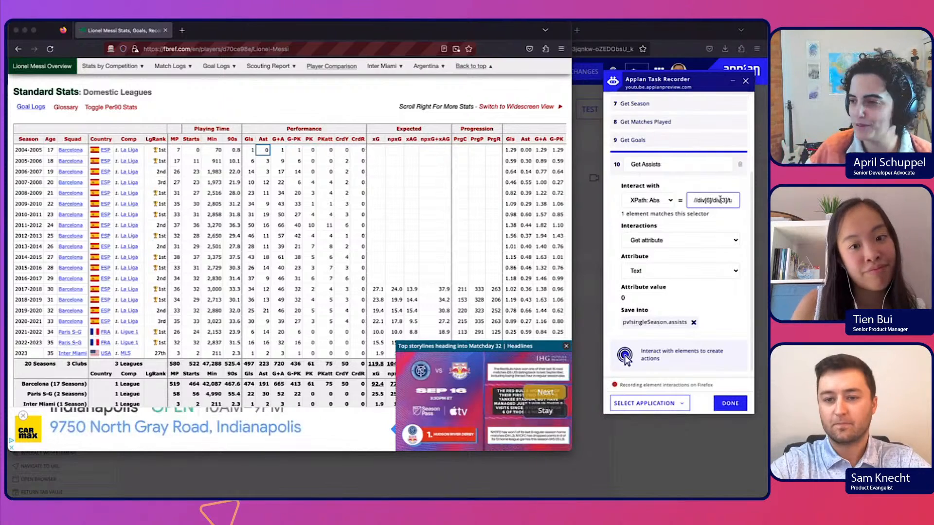
Close the FBref browser window, then finish recording by adding the actions as a group named "Get Soccer Stats" and close the recorder
click(721, 298)
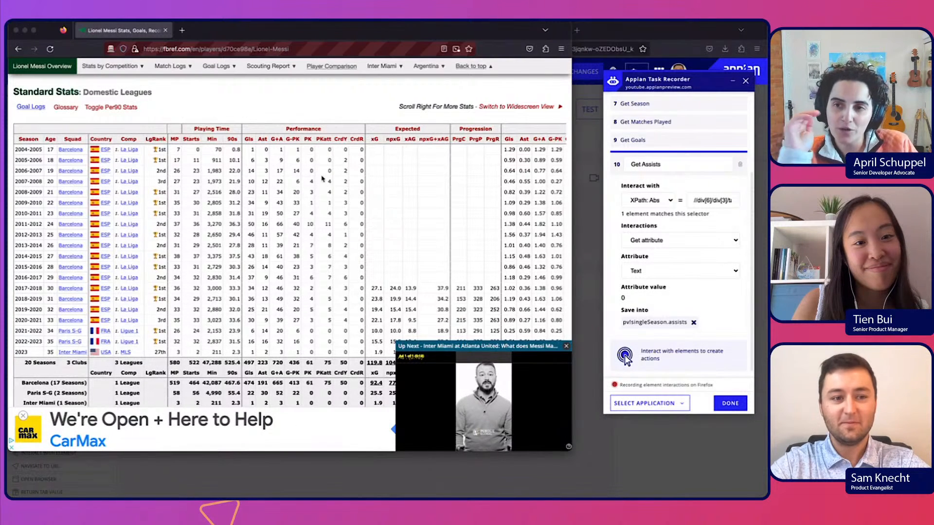
click(17, 30)
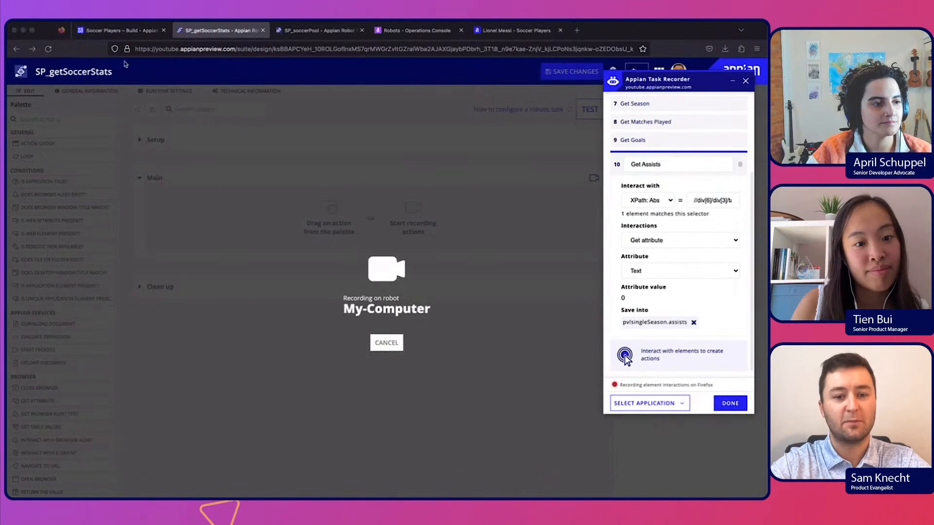
click(727, 404)
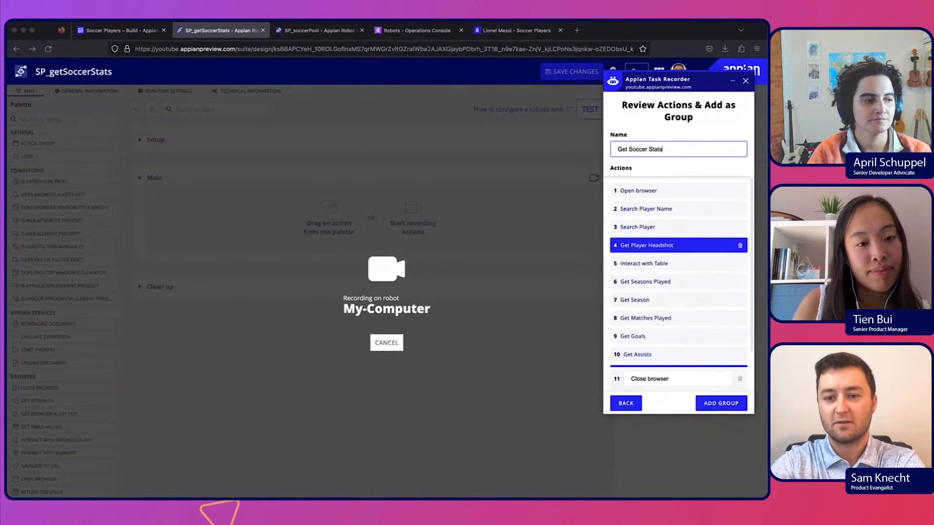
click(706, 404)
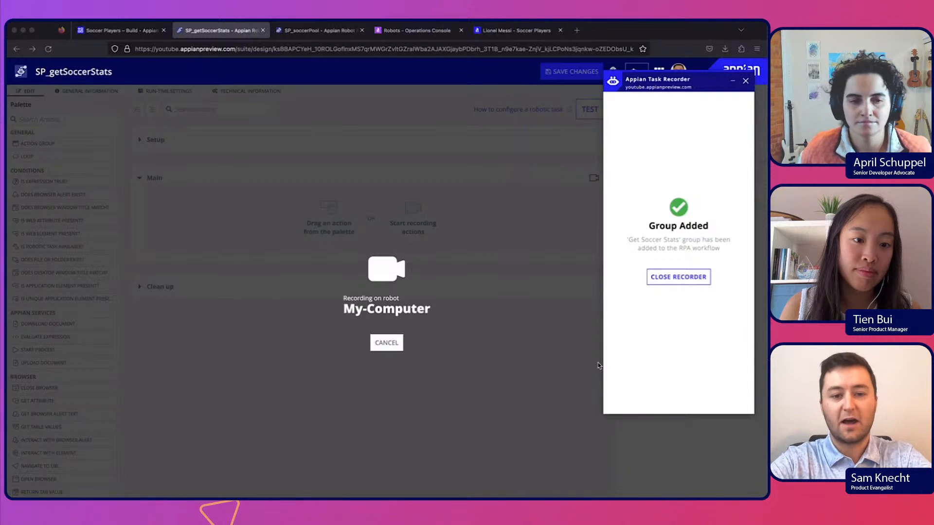
click(667, 275)
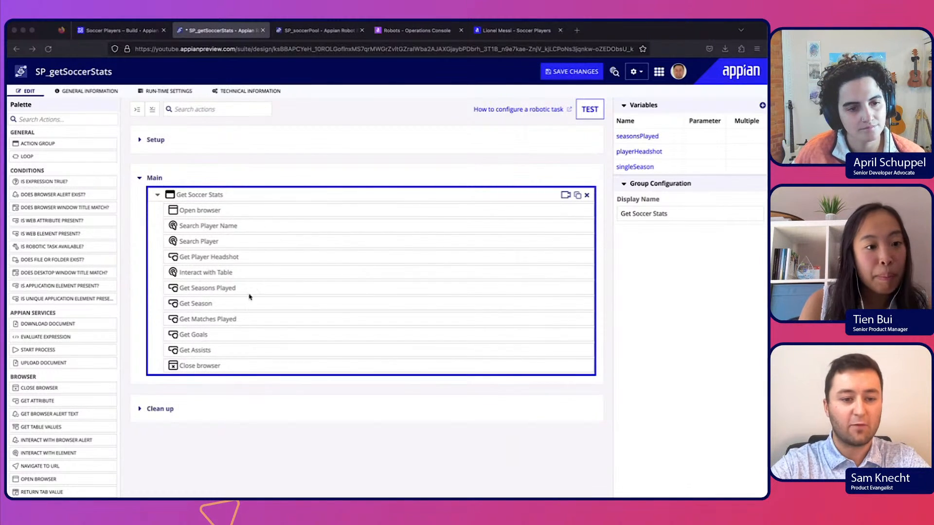
Move the Open browser action into the Setup section and the Close browser action into the Clean up section
click(140, 410)
click(140, 410)
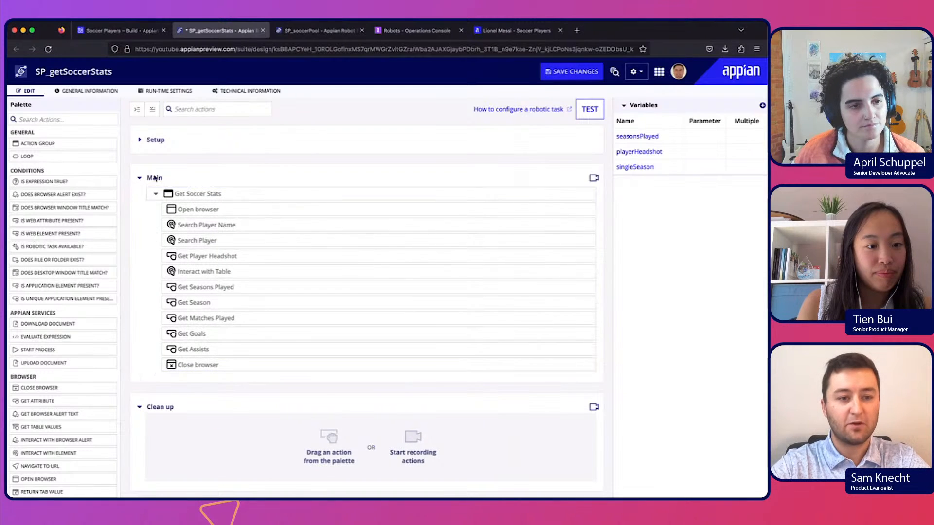
click(140, 140)
drag(190, 280, 192, 156)
scroll(211, 191, down, 1)
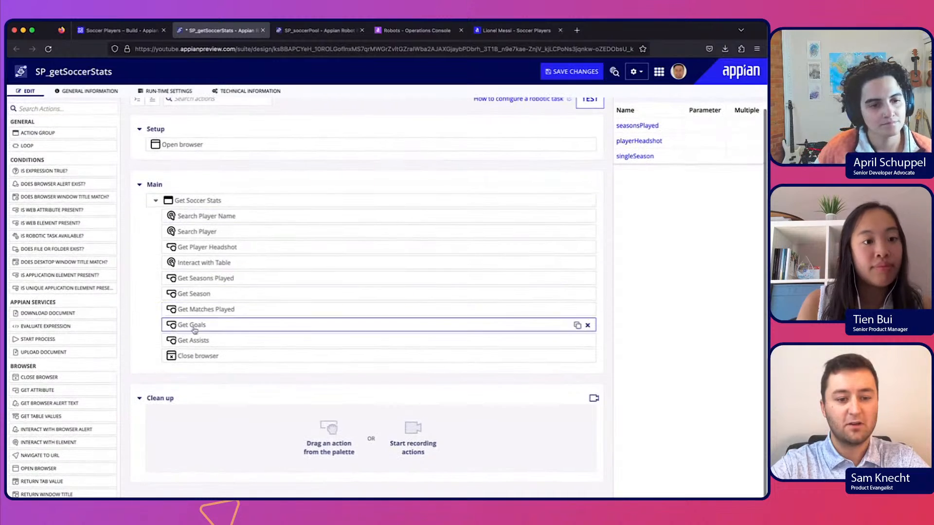
drag(187, 356, 180, 419)
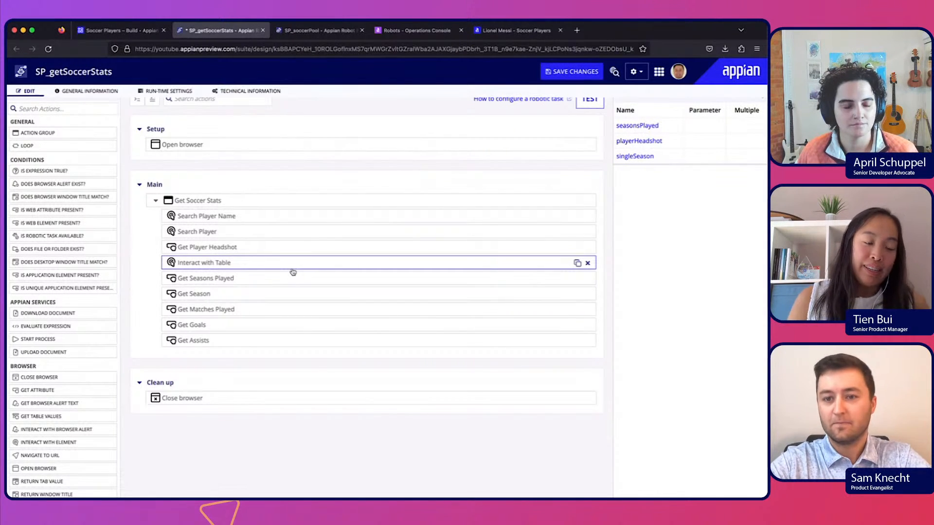
Enable "Scroll to element before interaction" for the Interact with Table action
scroll(293, 272, up, 1)
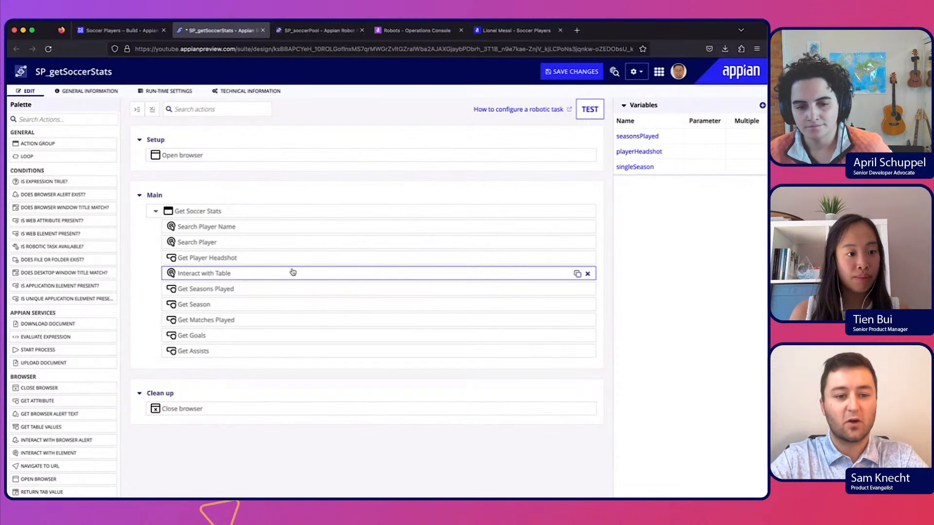
click(293, 271)
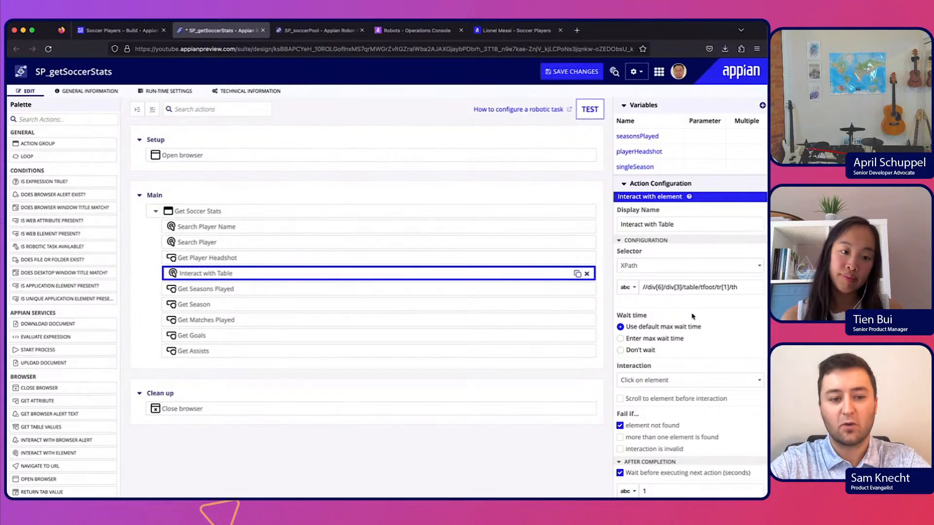
click(620, 398)
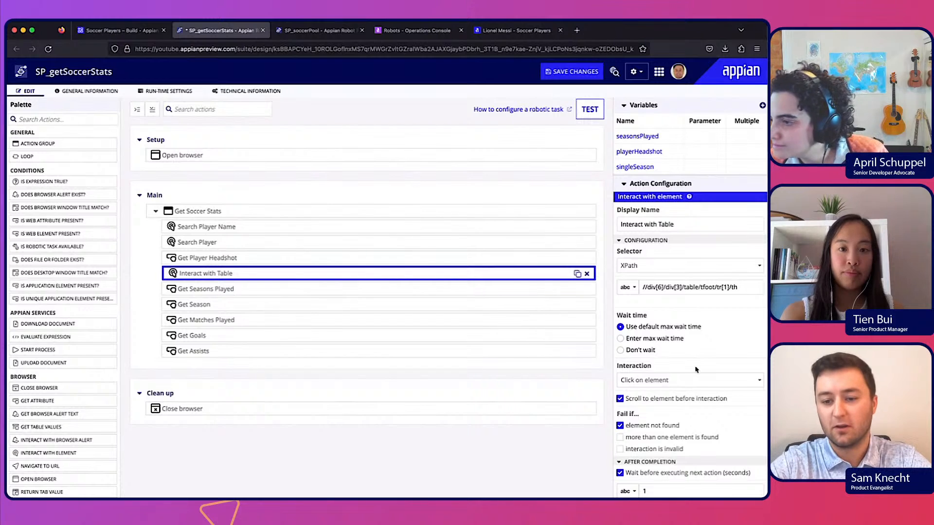
Create a Text variable named playerName with the initial value "Lionel Messi" and mark it as a parameter
click(762, 105)
click(329, 223)
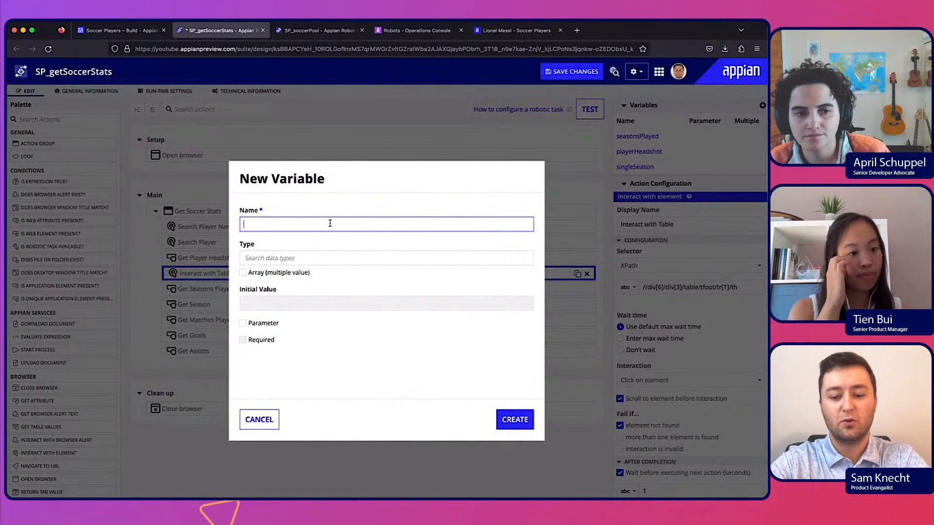
text(playerName)
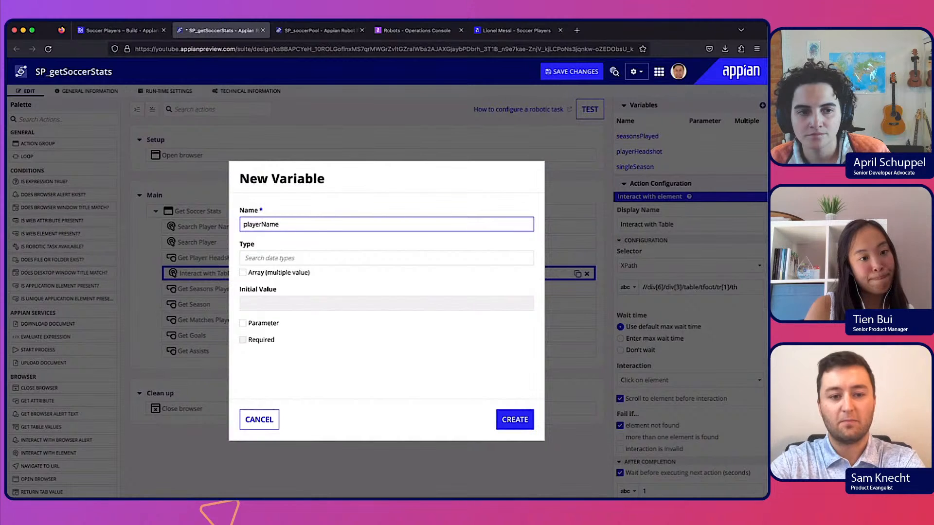
click(246, 261)
text(text)
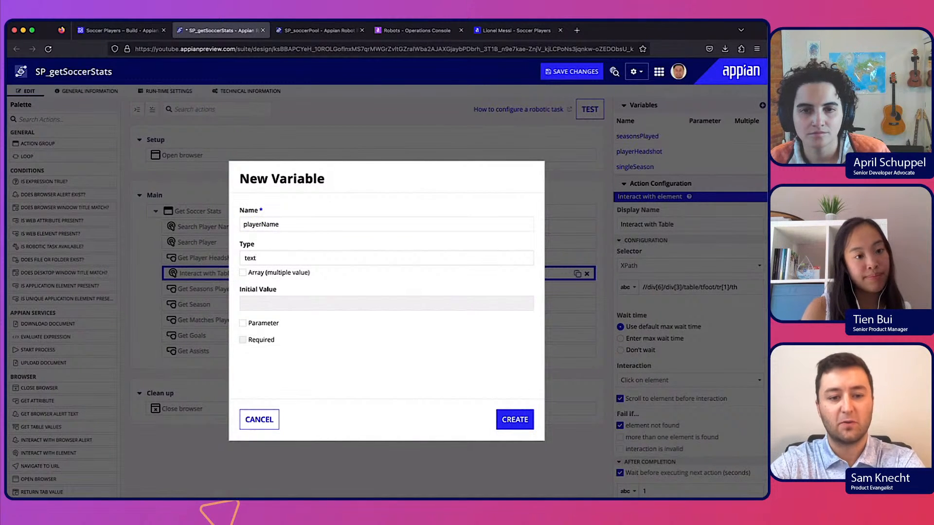
click(270, 276)
click(262, 300)
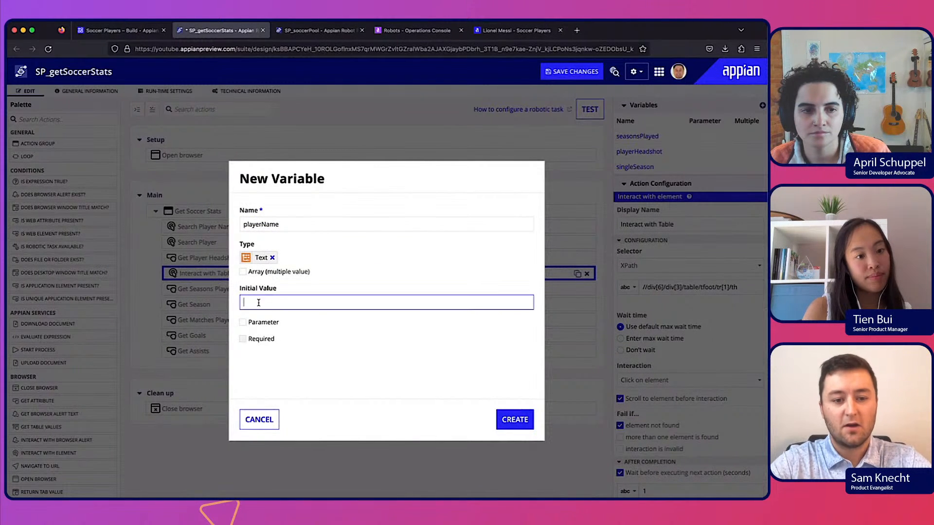
text(Lionel Messi)
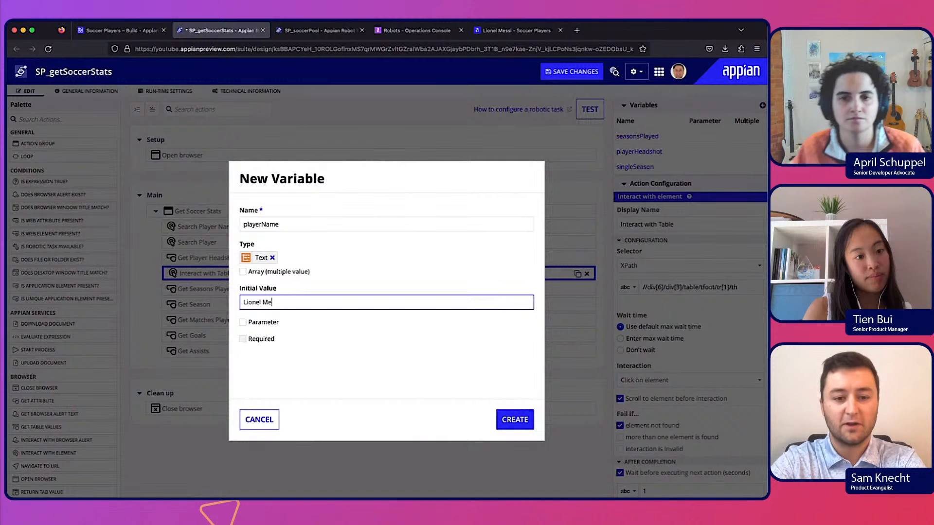
click(241, 326)
click(242, 323)
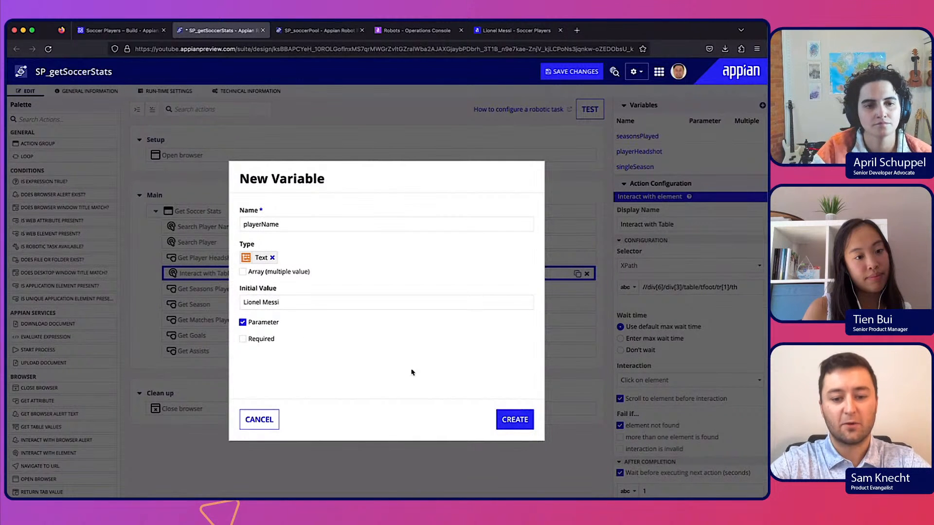
click(509, 418)
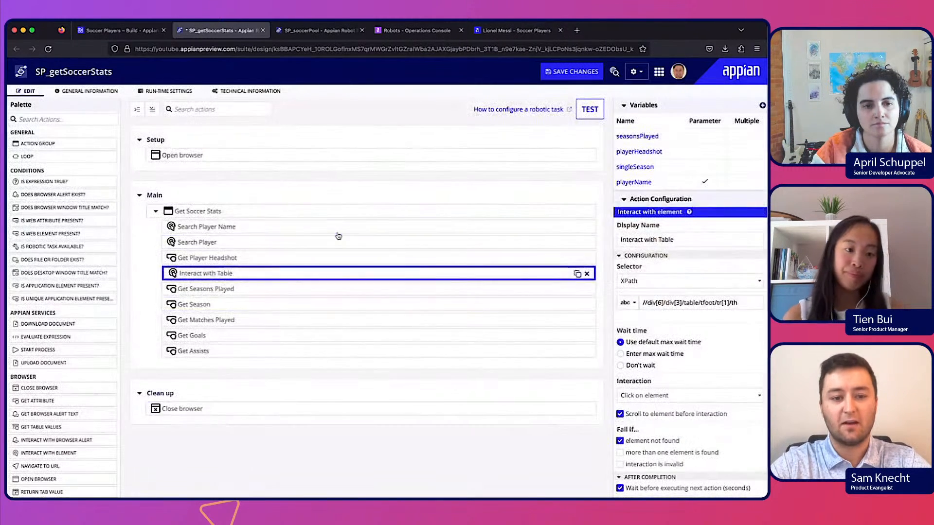
Set the Search Player Name action's update value to the playerName variable instead of fixed text
click(339, 231)
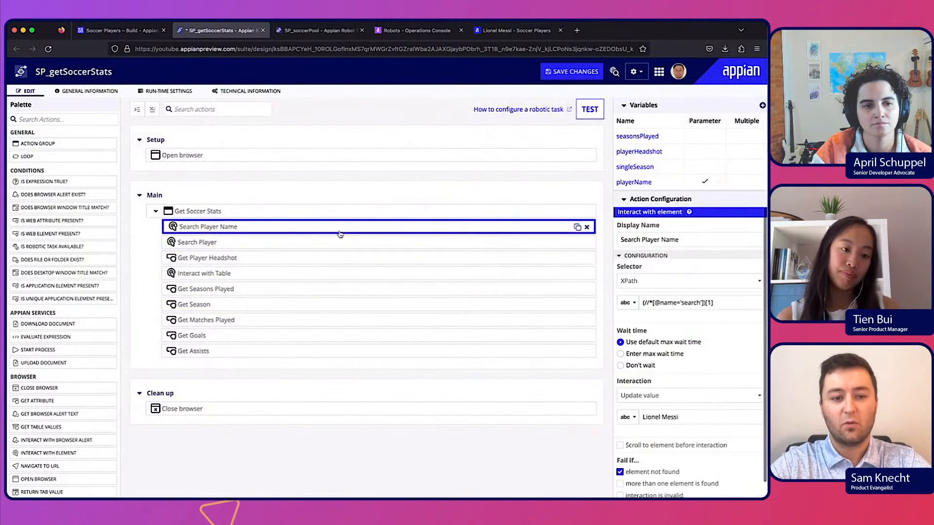
click(631, 417)
click(635, 447)
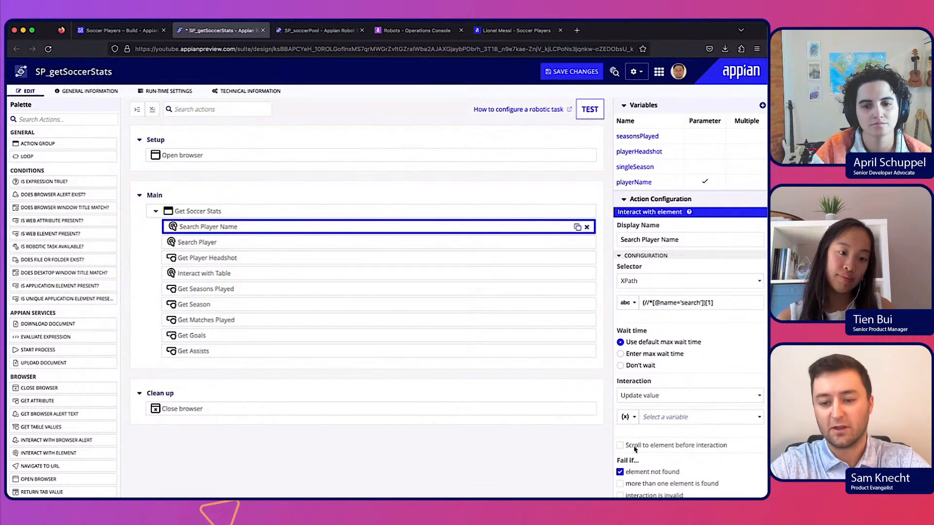
click(676, 417)
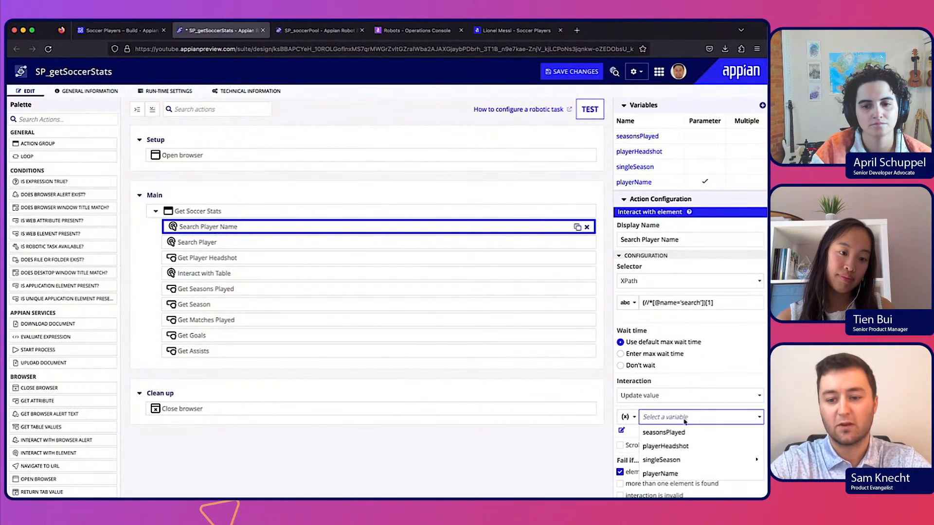
click(661, 473)
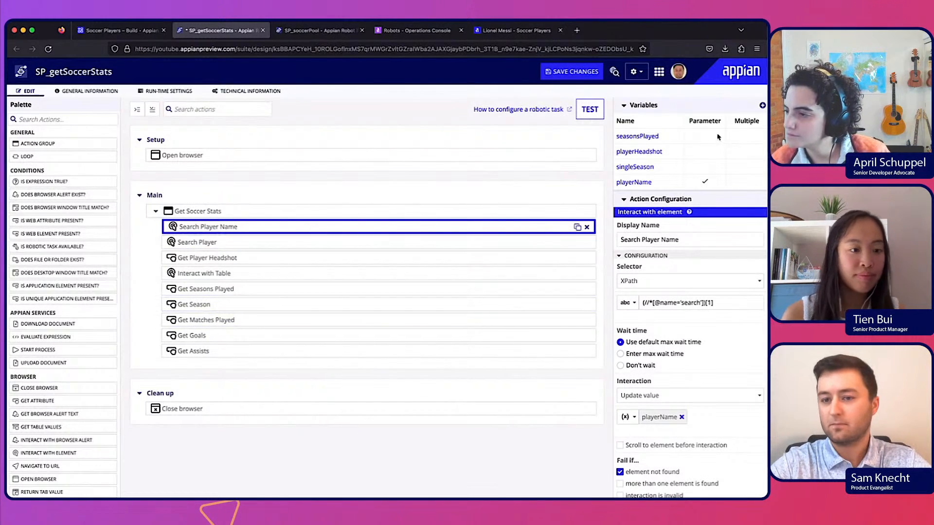
Create an array variable named allSeasons of type SP_SEASON
click(762, 105)
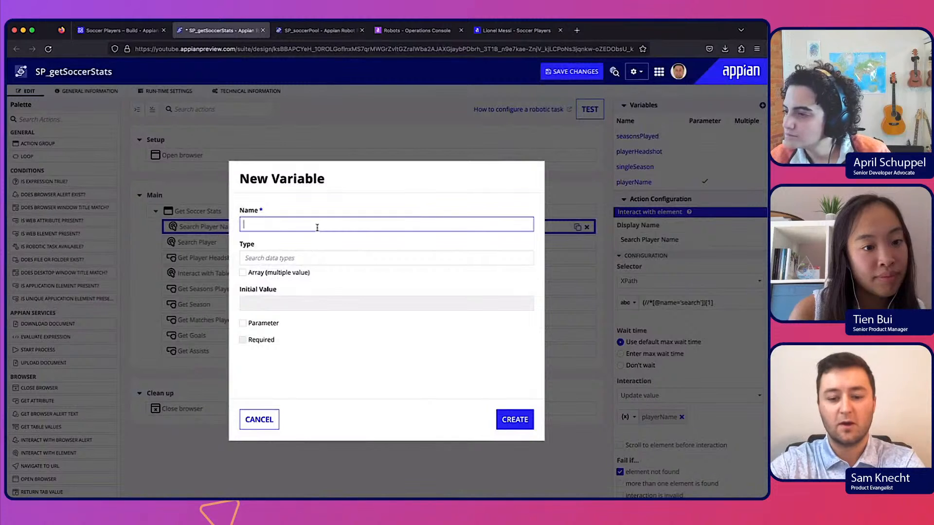
text(allSeasons)
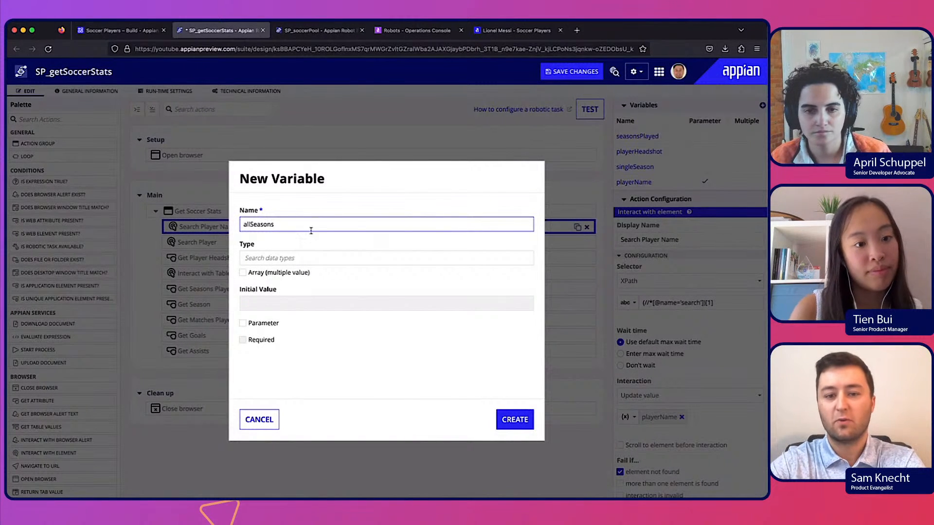
click(256, 257)
text(sp_seas)
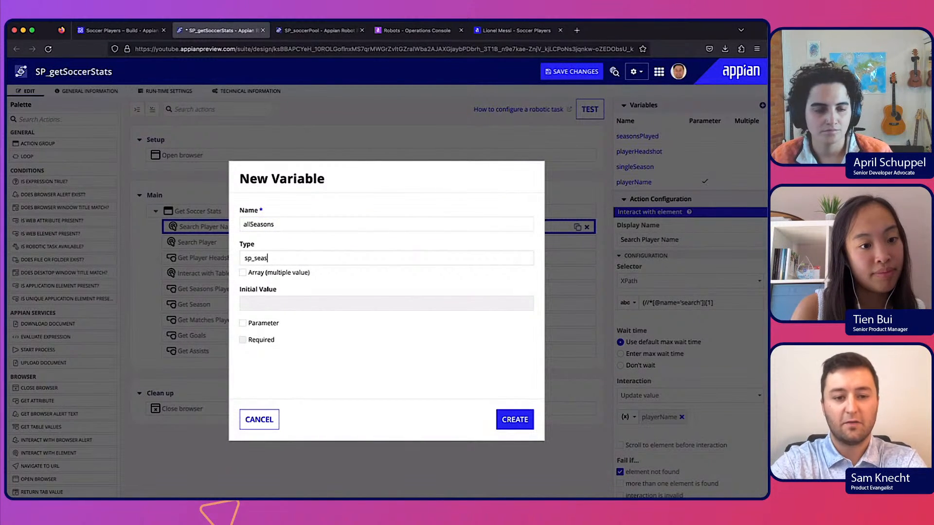
text(on)
click(265, 275)
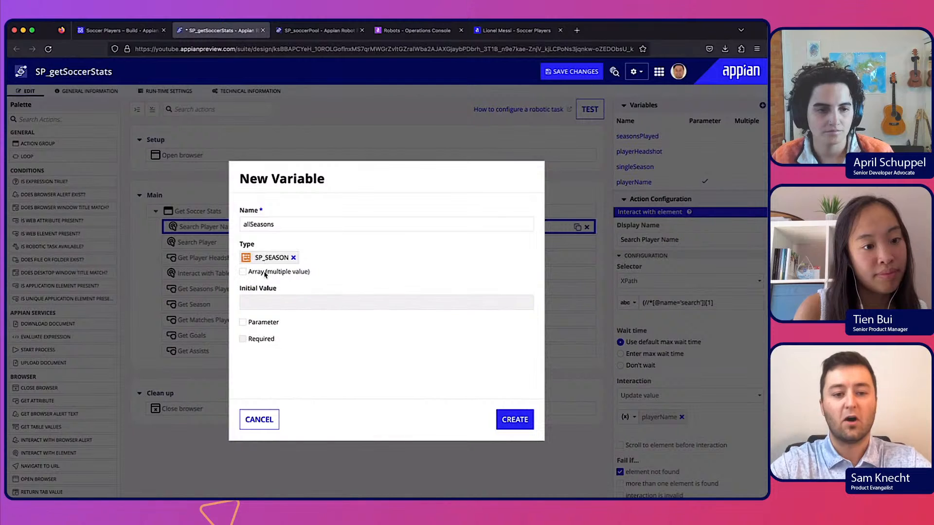
click(242, 272)
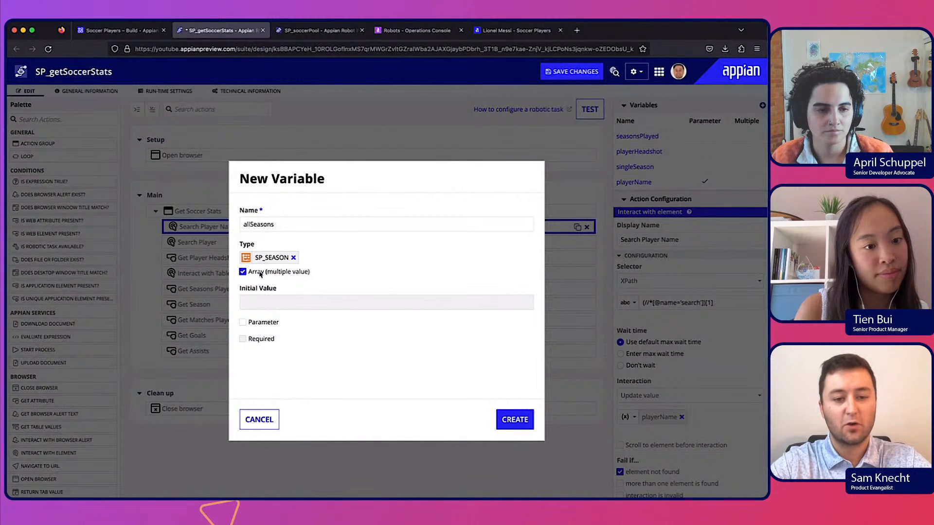
click(510, 419)
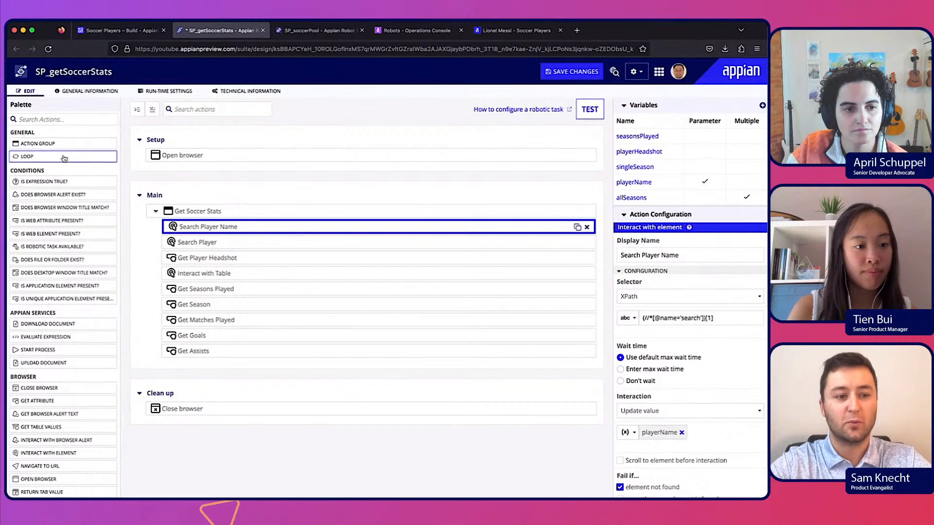
Add a loop after Get Seasons Played and move Get Season, Get Matches Played, Get Goals and Get Assists into it
drag(63, 157, 202, 300)
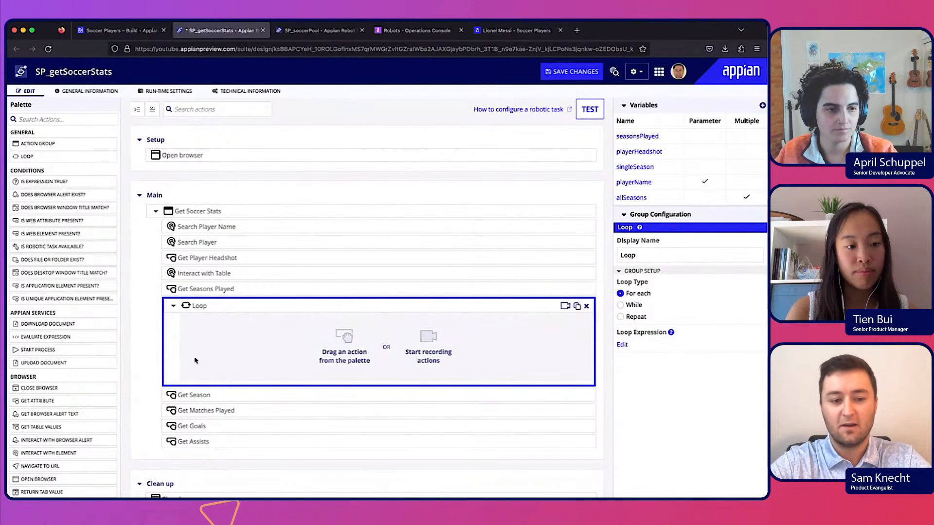
click(190, 399)
drag(190, 399, 222, 362)
click(225, 337)
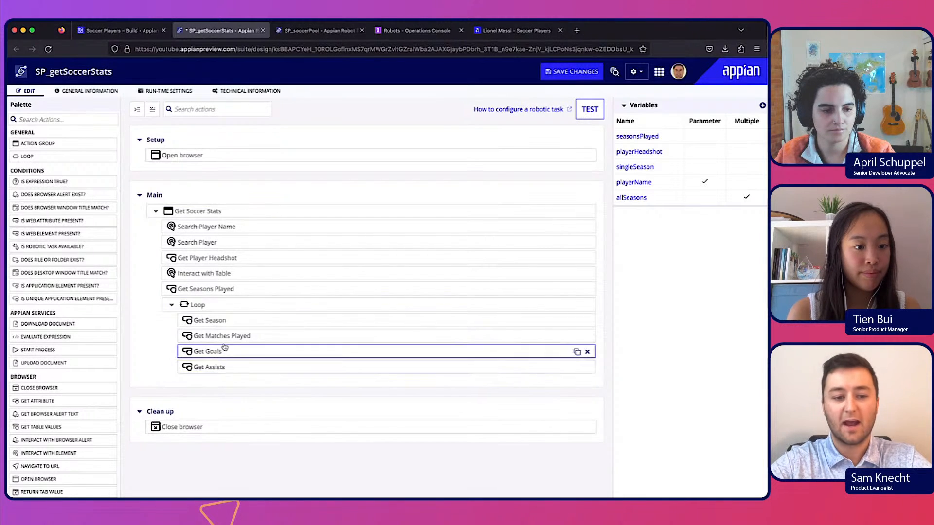
Set the loop type to Repeat, with the seasonsPlayed variable as the number of iterations
click(554, 299)
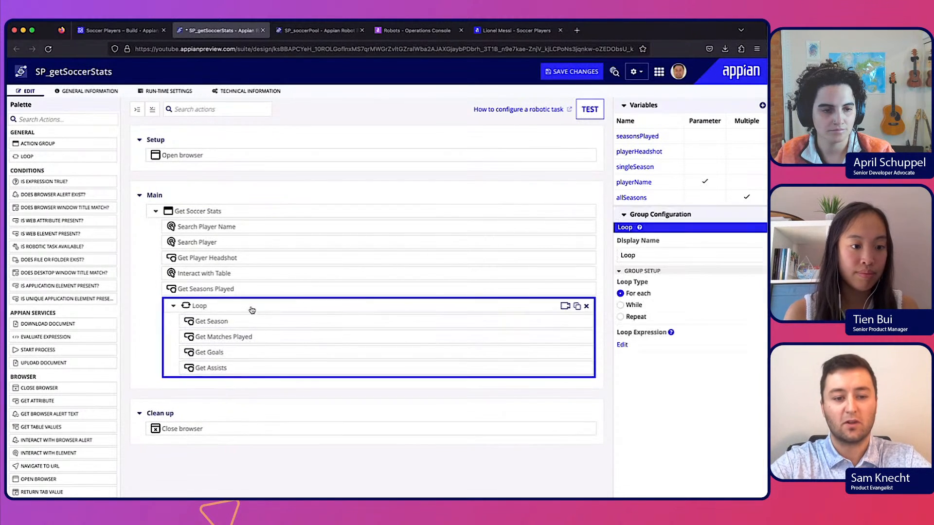
click(621, 316)
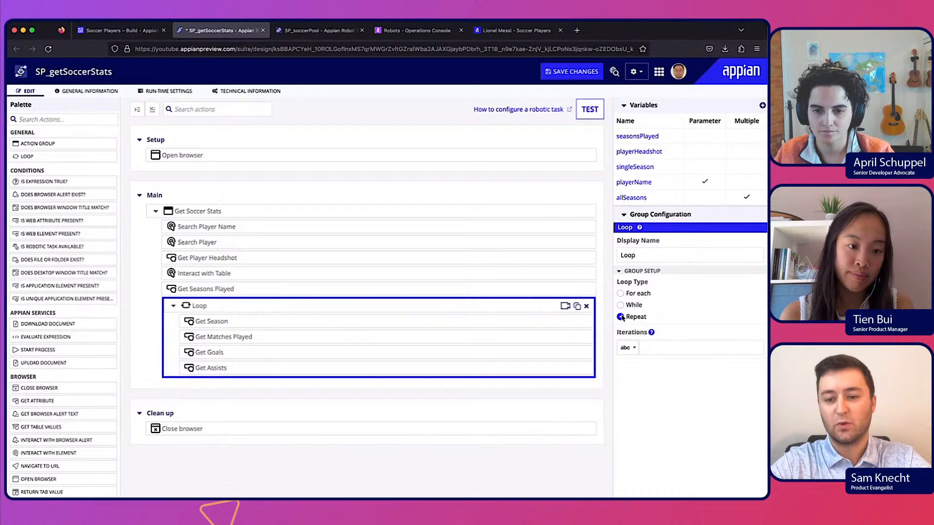
click(633, 349)
click(632, 376)
click(678, 348)
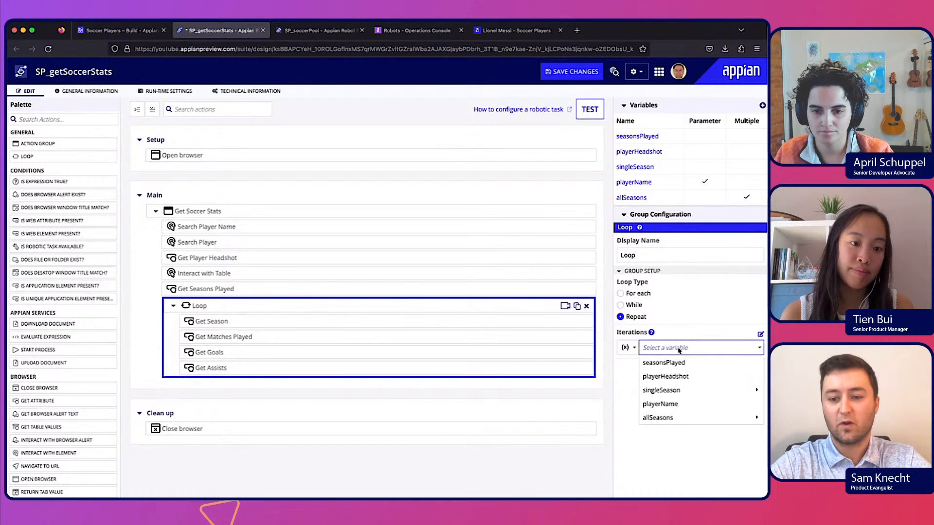
click(663, 363)
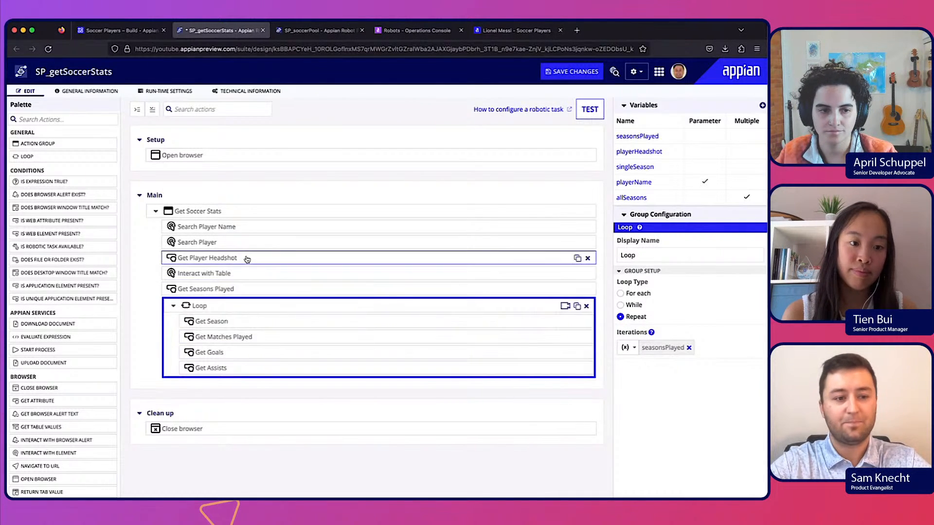
Add an Evaluate expression action after Get Assists inside the loop and set its expression to pv!singleSeason
drag(46, 337, 344, 375)
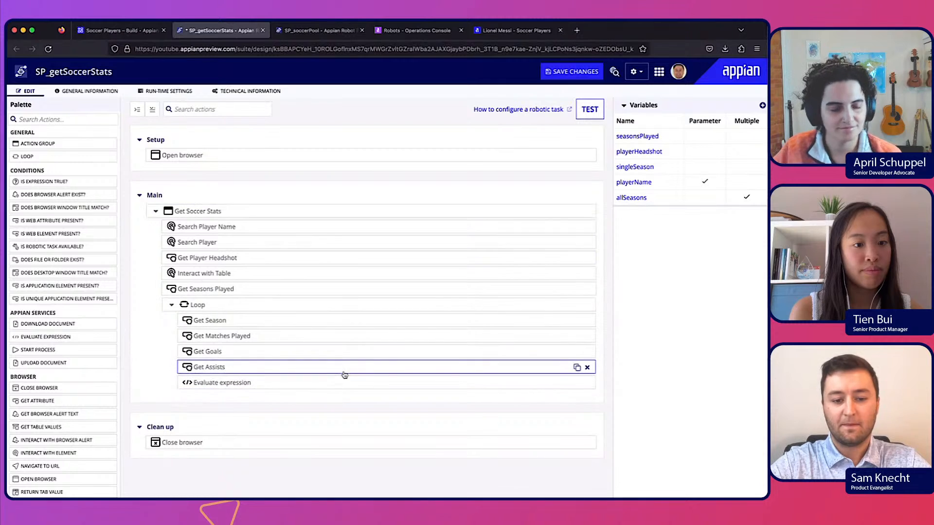
click(334, 385)
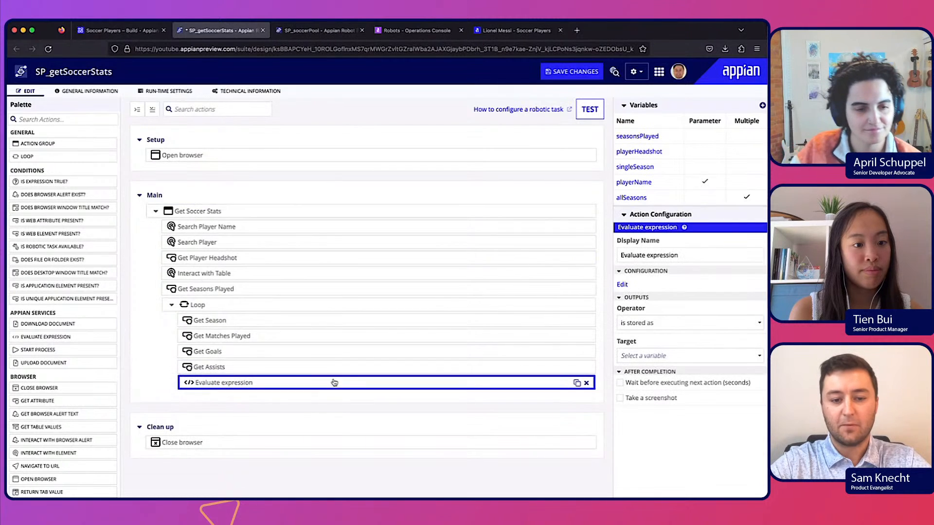
click(622, 285)
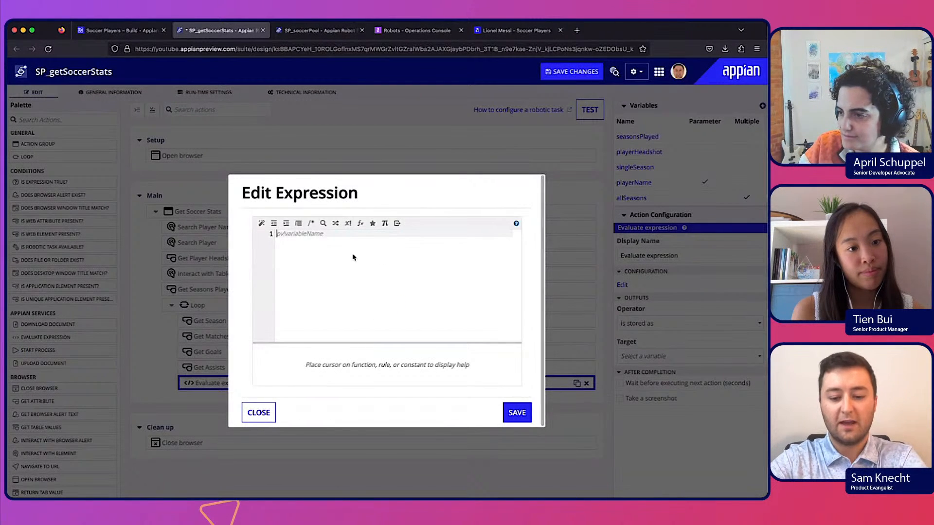
text(pv!sing)
text(leSeason)
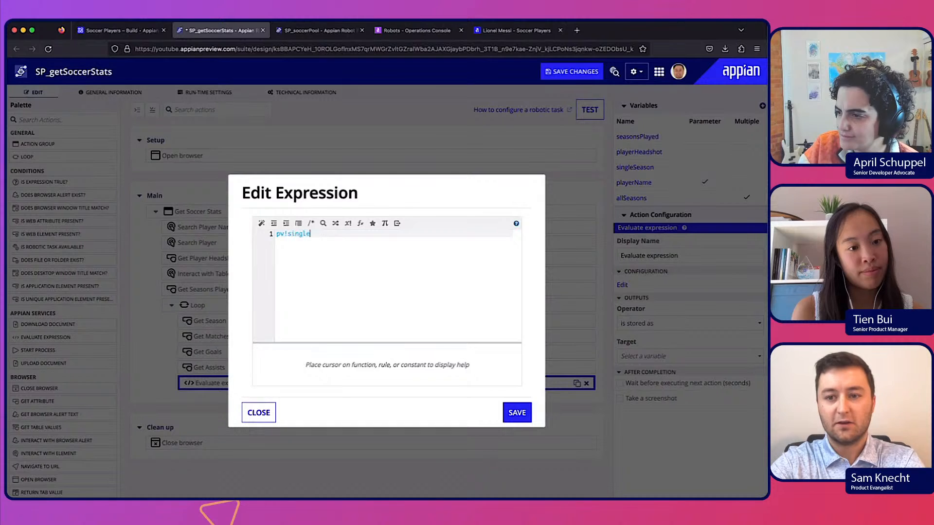
click(515, 414)
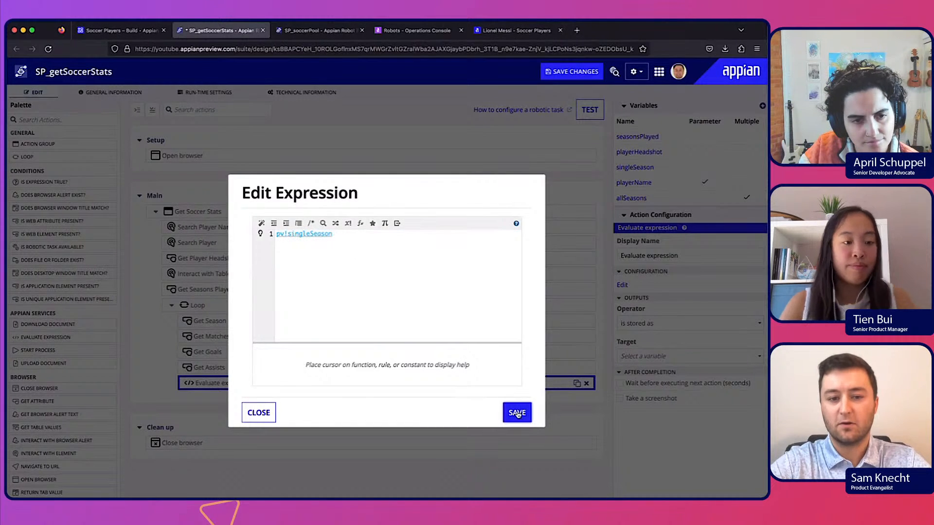
Set the Evaluate expression output operator to "is appended to" with allSeasons as the target variable
click(680, 321)
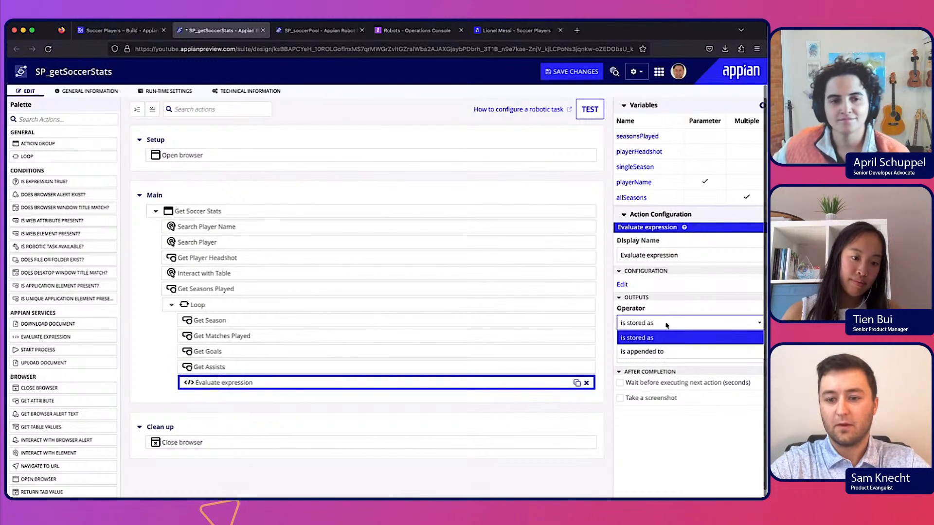
click(651, 340)
click(636, 355)
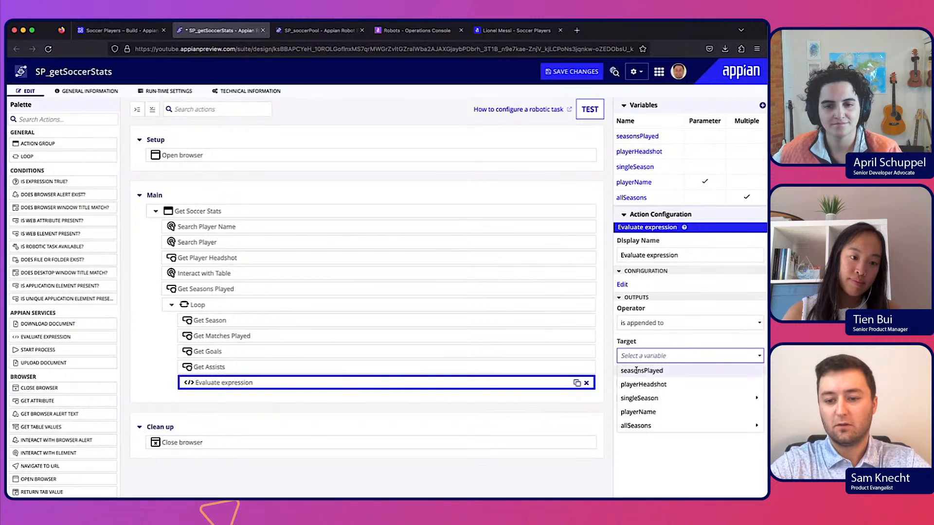
click(628, 426)
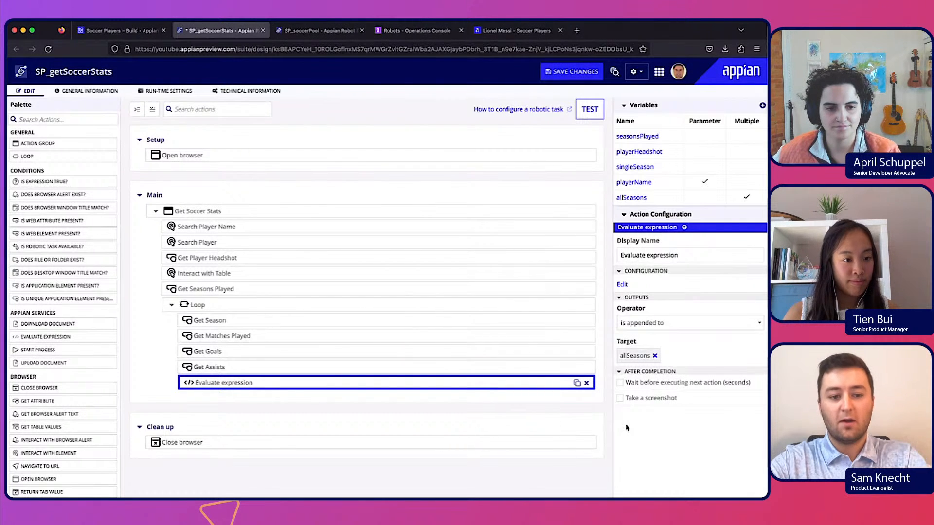
Make Get Season's XPath row dynamic with the expression "//div[6]/div[3]/table/tbody/tr[" & fv!index & "]/th"
click(511, 319)
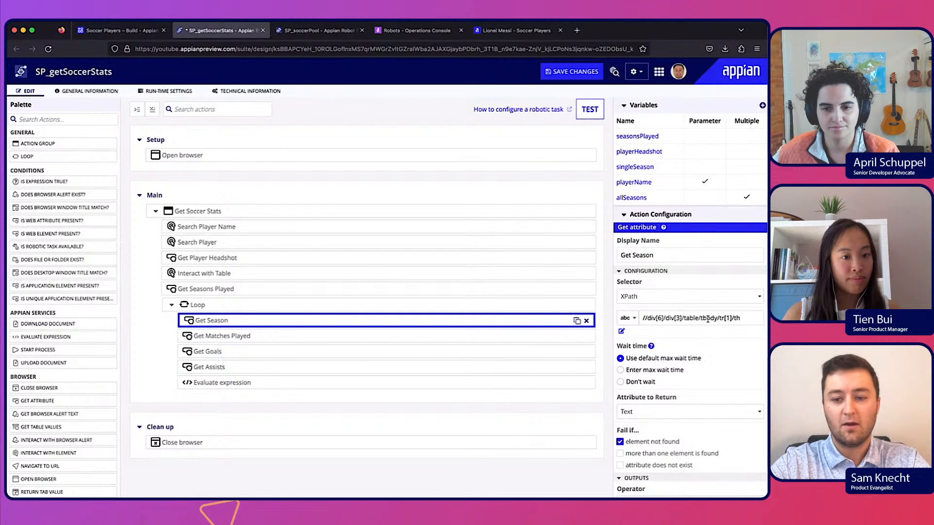
click(621, 331)
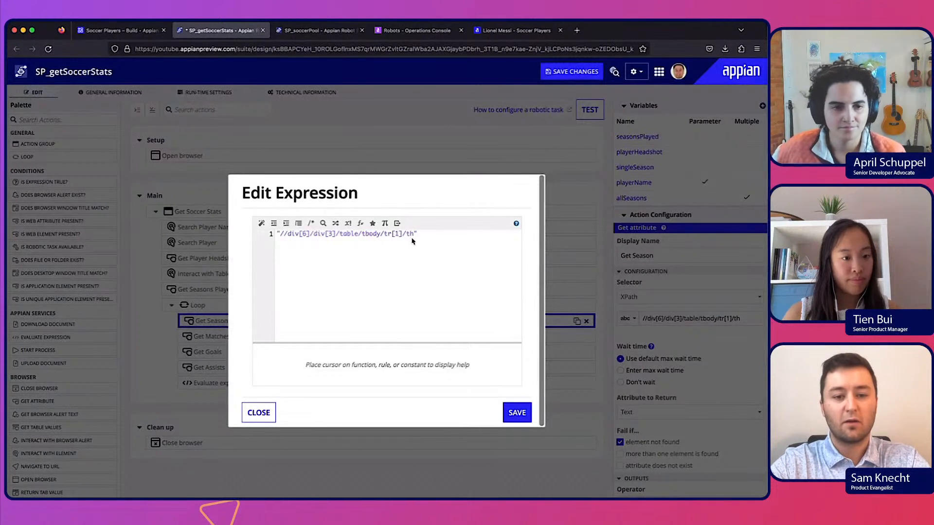
click(400, 233)
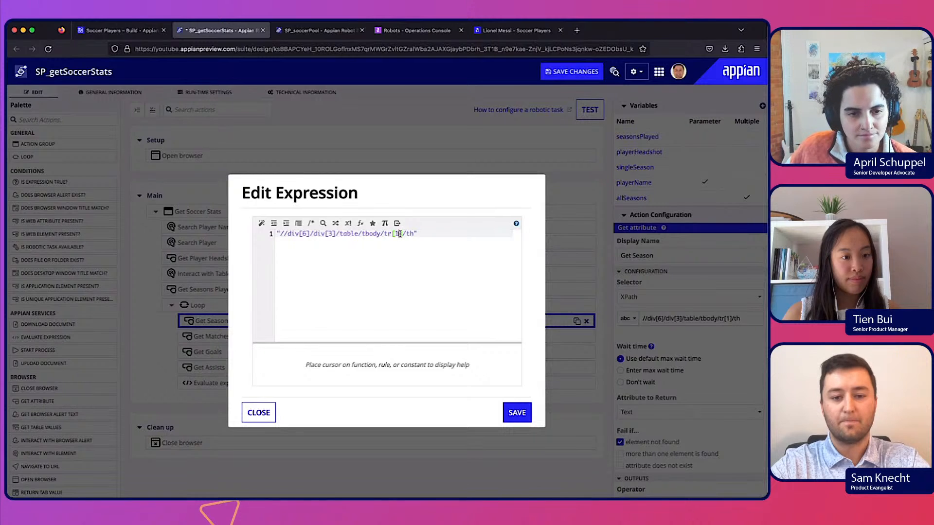
key(BackSpace)
text(")
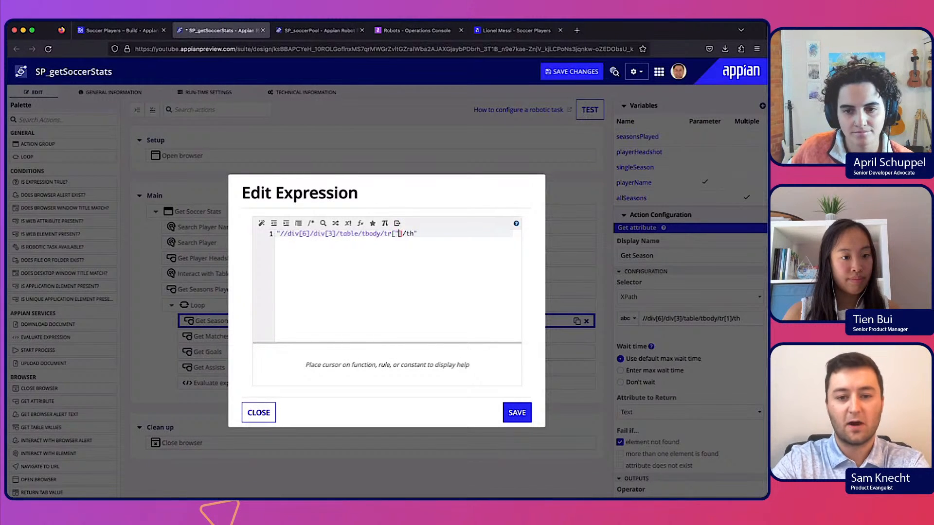
text( & fv!ind)
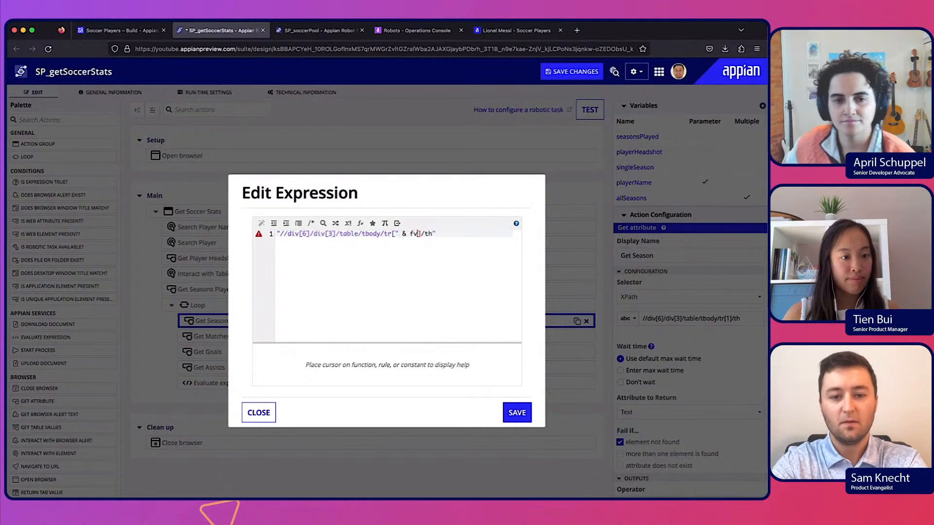
text(ex & ")
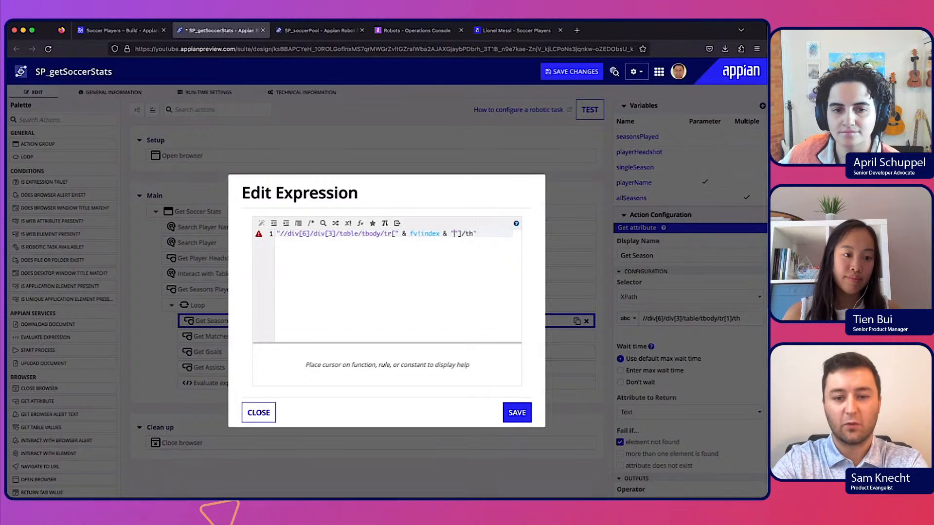
key(Delete)
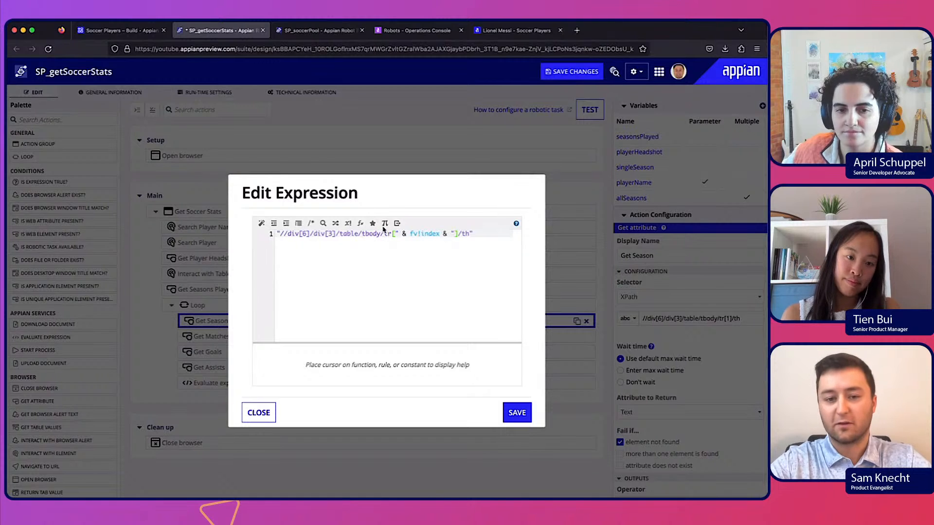
drag(395, 234, 453, 235)
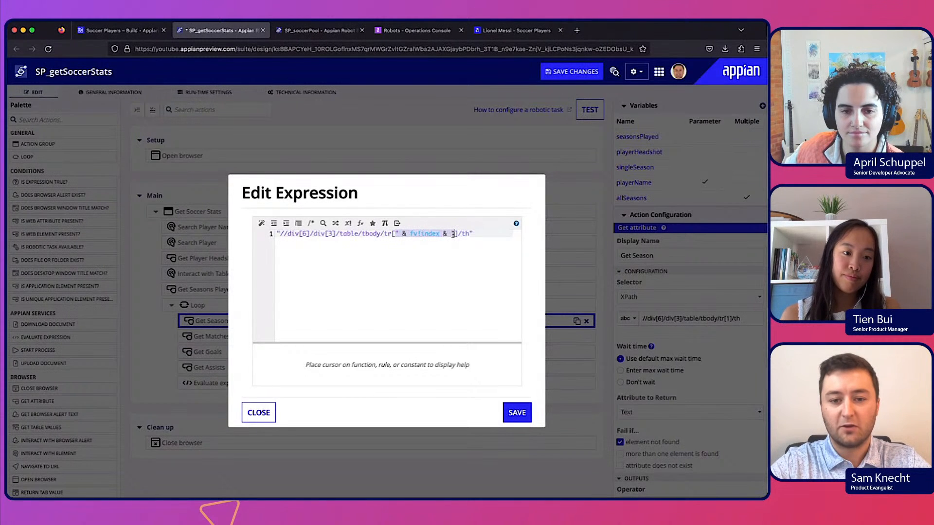
click(517, 413)
Replace the fixed row number in Get Matches Played's XPath with fv!index, giving "//div[6]/div[3]/table/tbody/tr[" & fv!index & "]/td[6]"
click(374, 339)
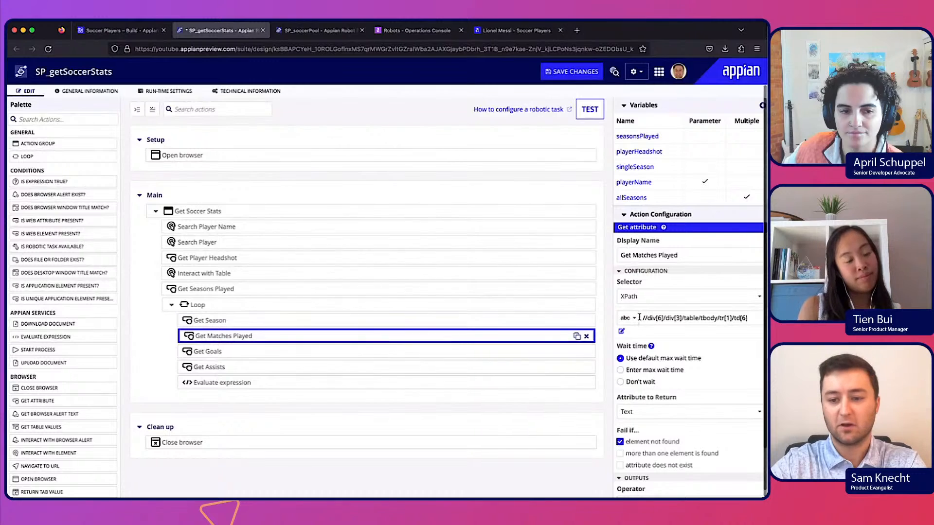
click(621, 332)
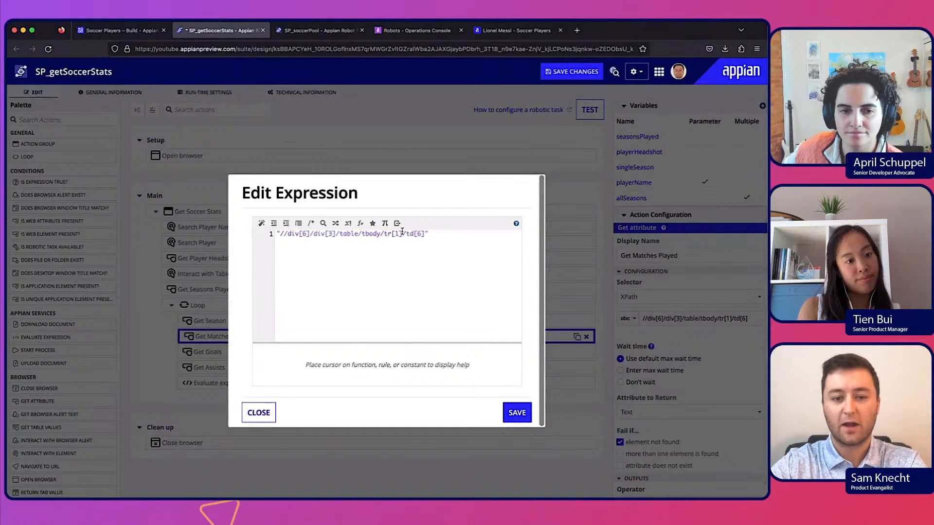
click(397, 234)
key(BackSpace)
text(" & fv!index & ")
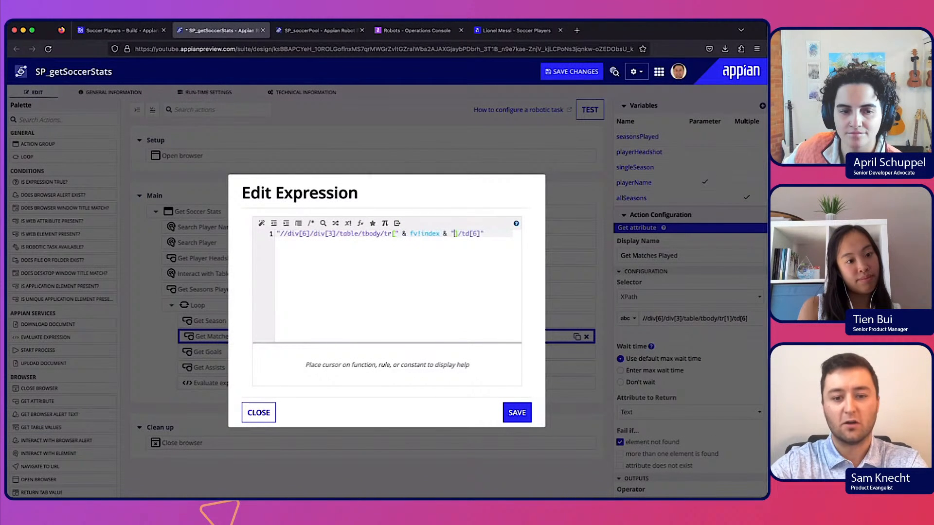
click(515, 418)
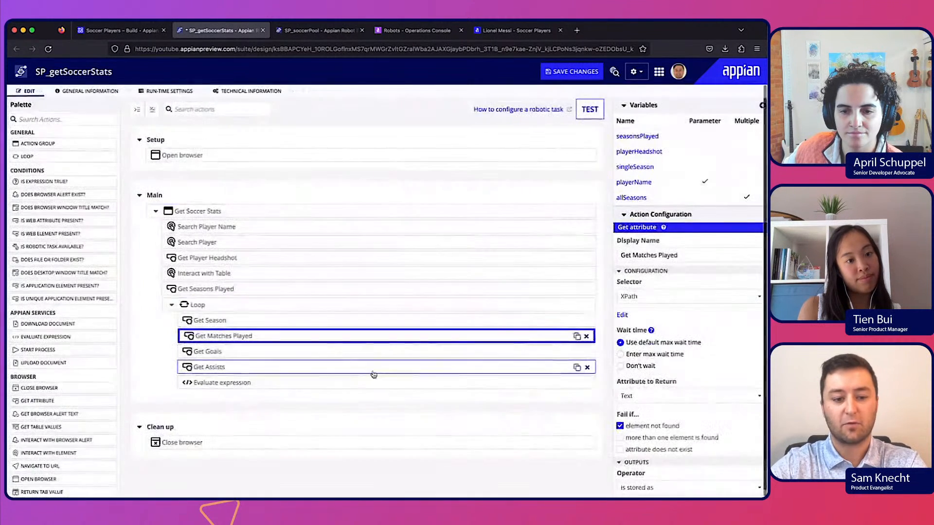
Replace the fixed row number in Get Goals' XPath with fv!index, giving "//div[6]/div[3]/table/tbody/tr[" & fv!index & "]/td[10]"
click(351, 353)
click(621, 332)
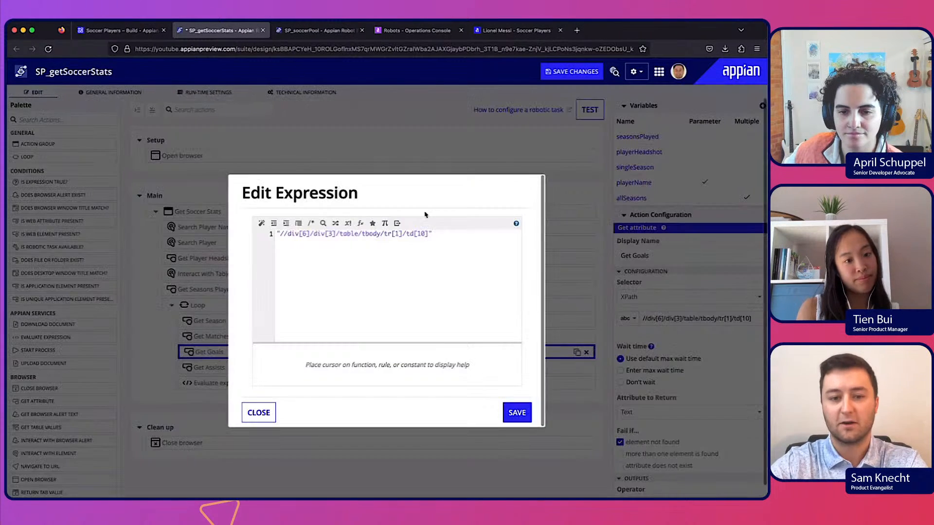
click(398, 234)
key(BackSpace)
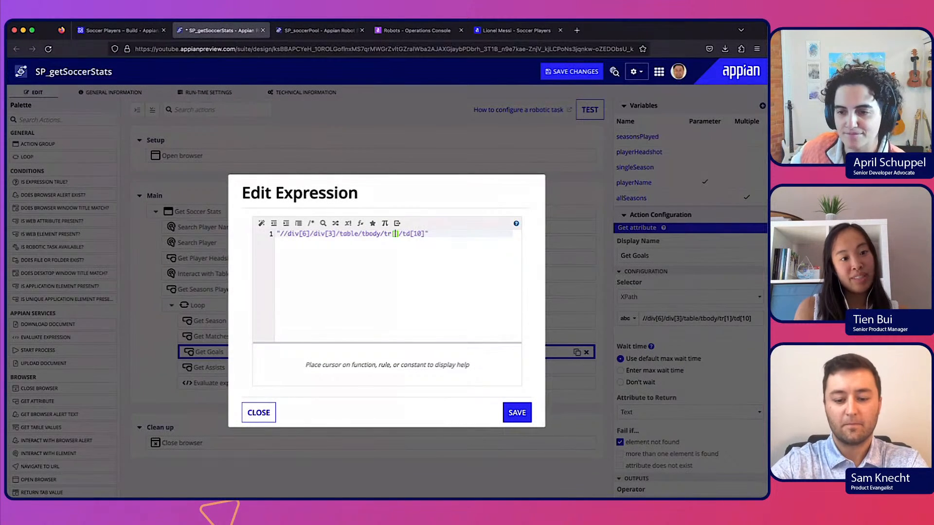
text(" & fv!index & ")
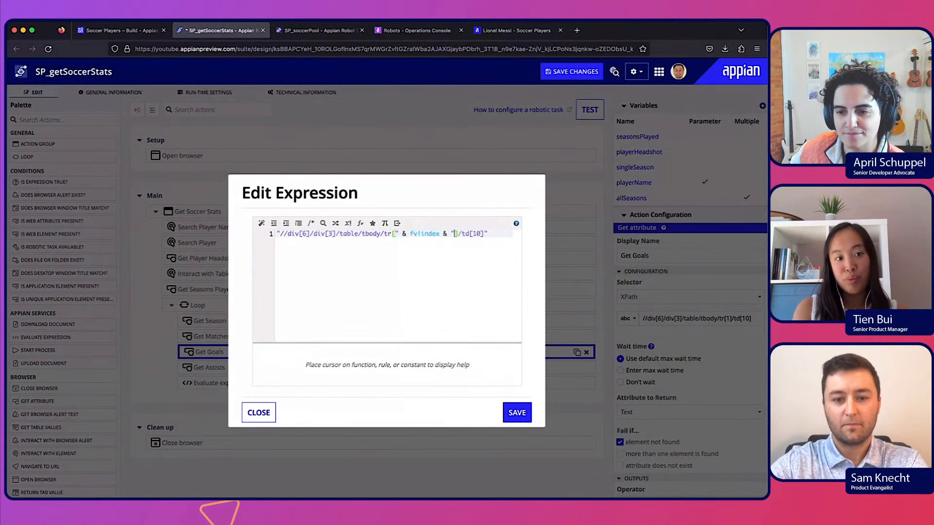
click(510, 412)
Replace the fixed row number in Get Assists' XPath with fv!index, giving "//div[6]/div[3]/table/tbody/tr[" & fv!index & "]/td[11]"
click(336, 368)
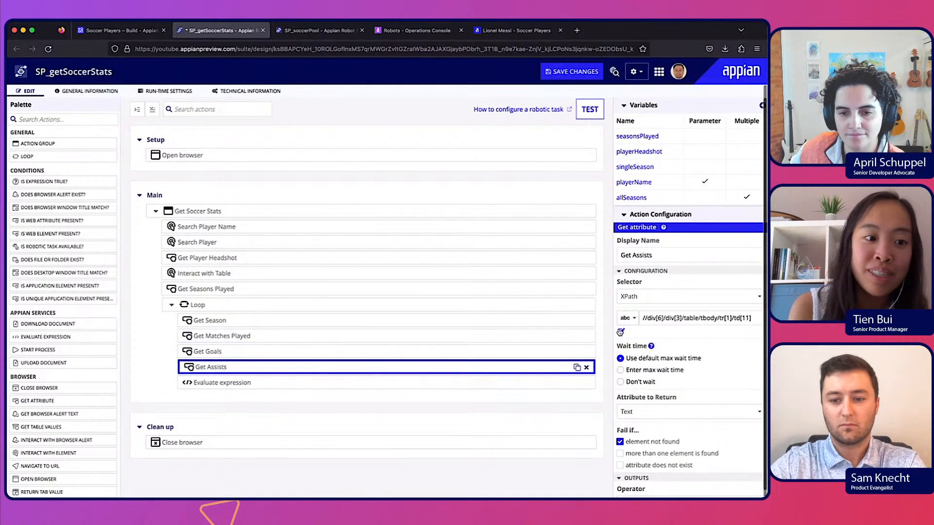
click(621, 332)
double_click(401, 234)
text(" & fv!index & ")
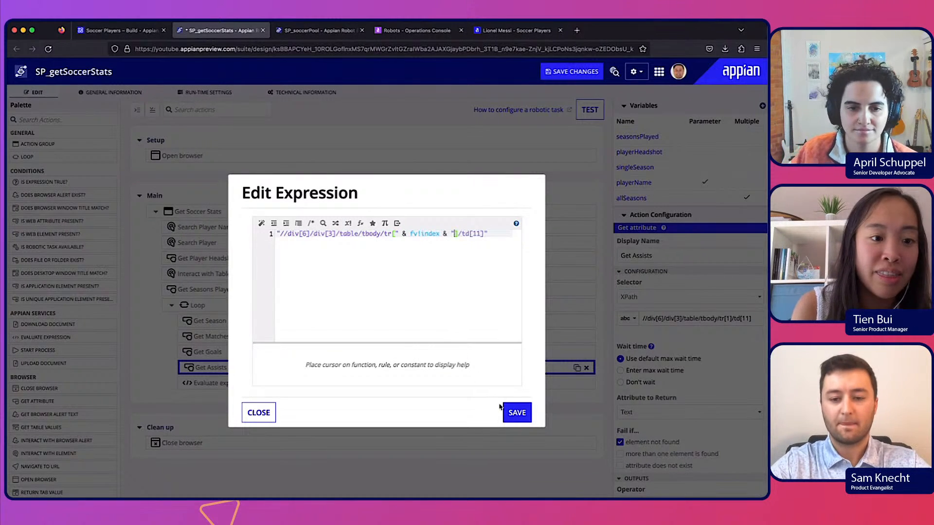
click(516, 413)
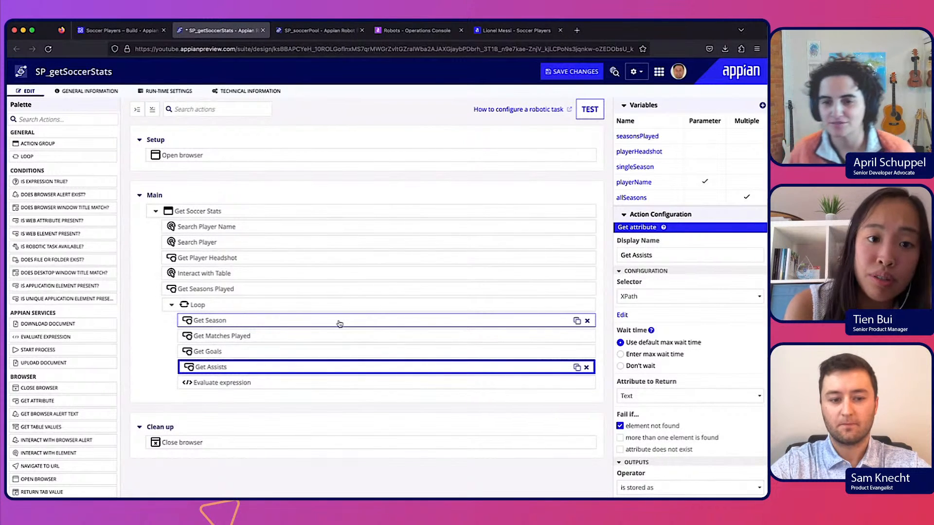
Review the selector types available for the Get Season action, leaving XPath selected
click(339, 324)
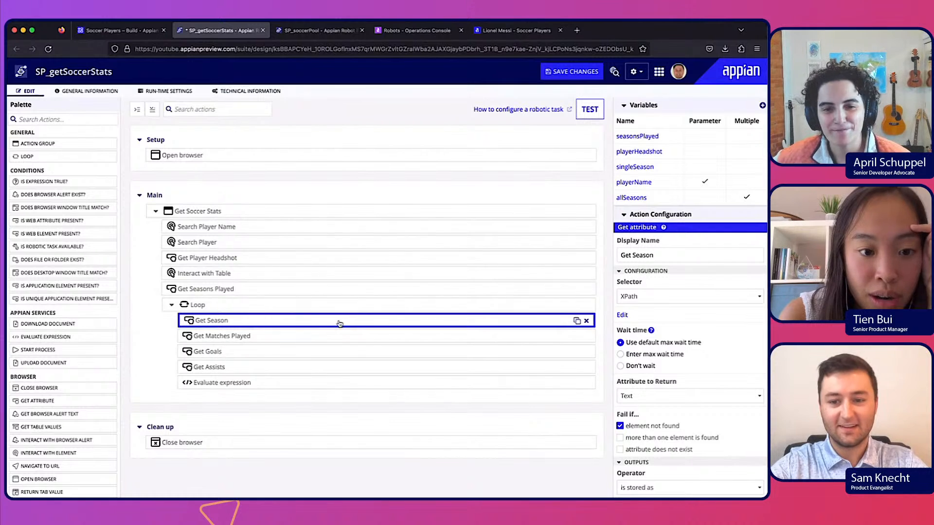
click(681, 299)
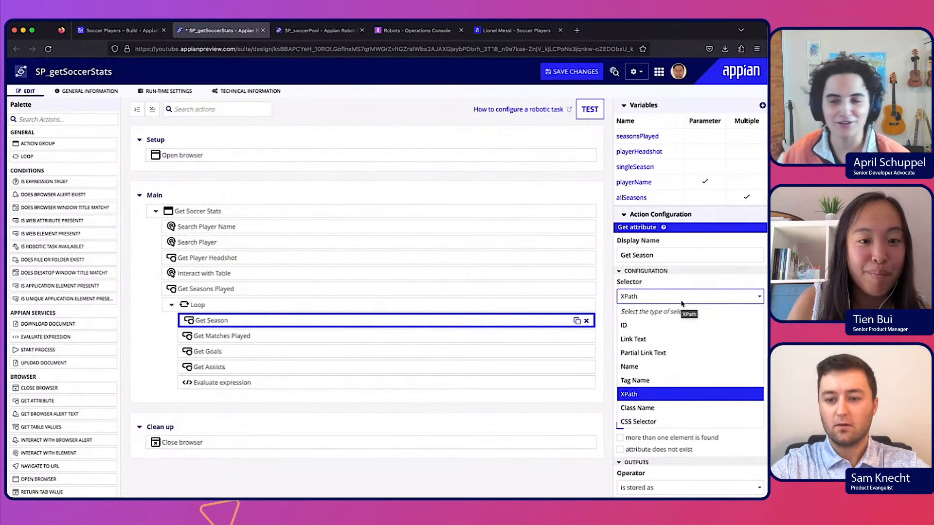
click(662, 284)
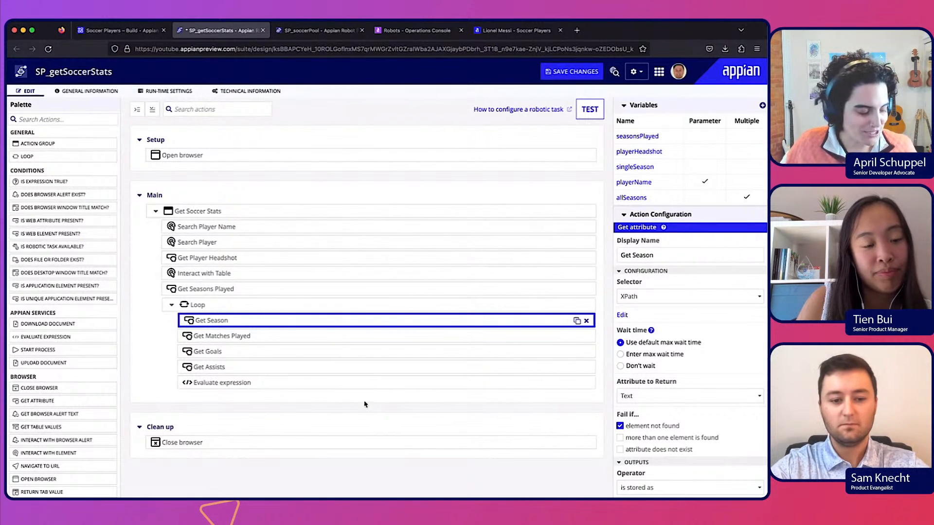
Check the editor hint on the Evaluate expression action's expression, then re-enter it as pv!singleSeason and save
click(365, 383)
click(622, 285)
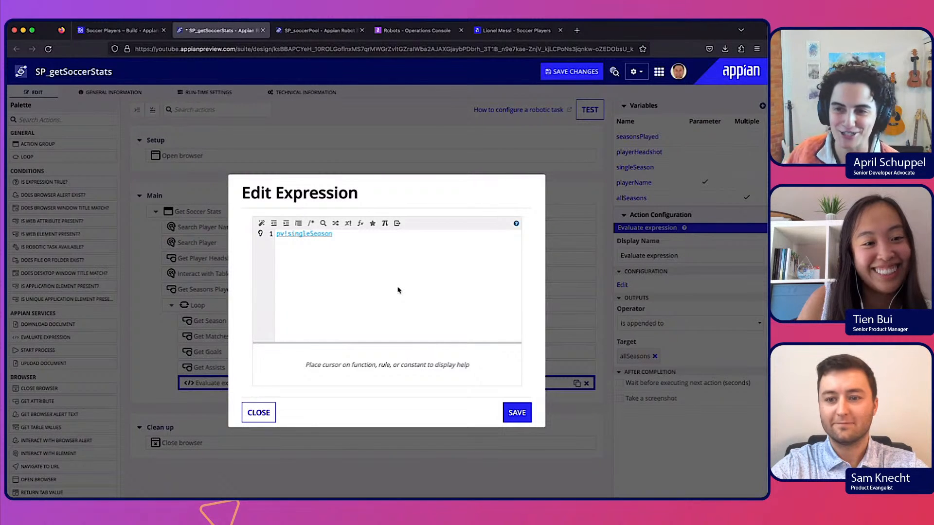
click(418, 290)
mouse_move(258, 233)
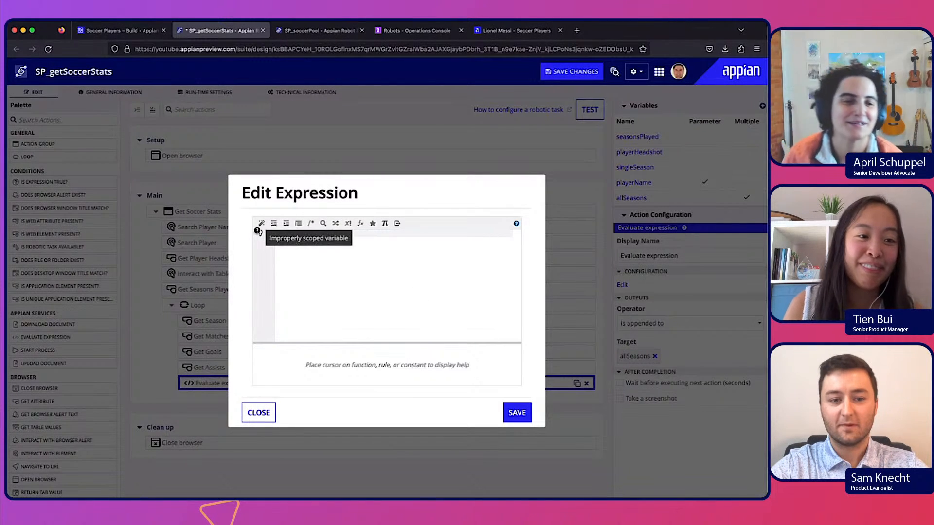
drag(346, 233, 278, 234)
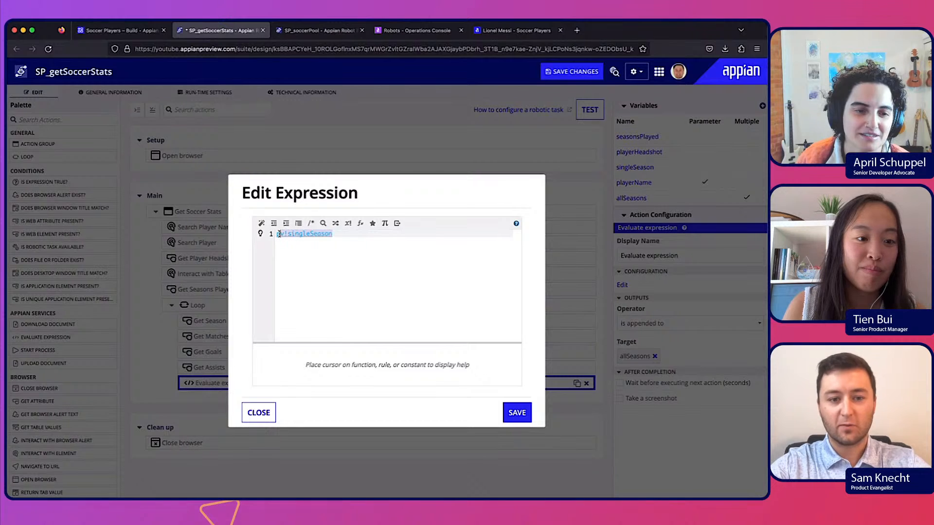
text(pv!single)
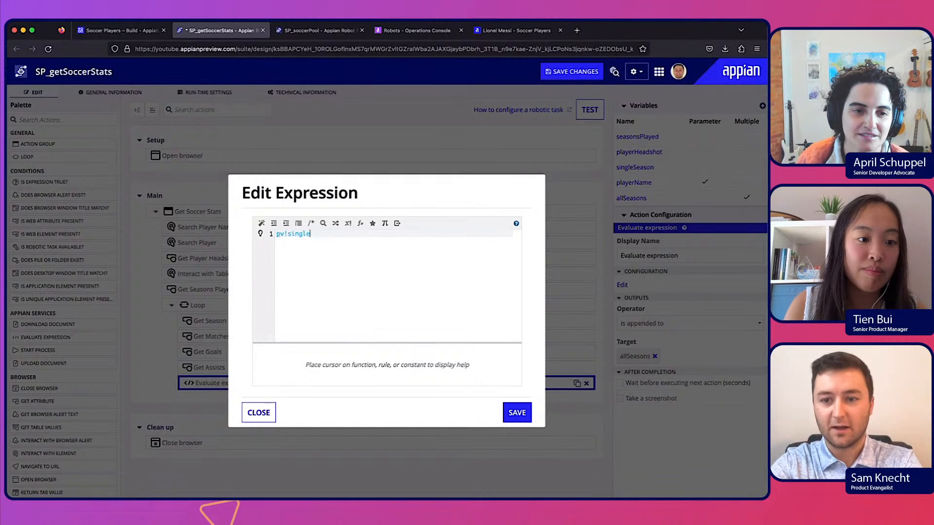
text(Season)
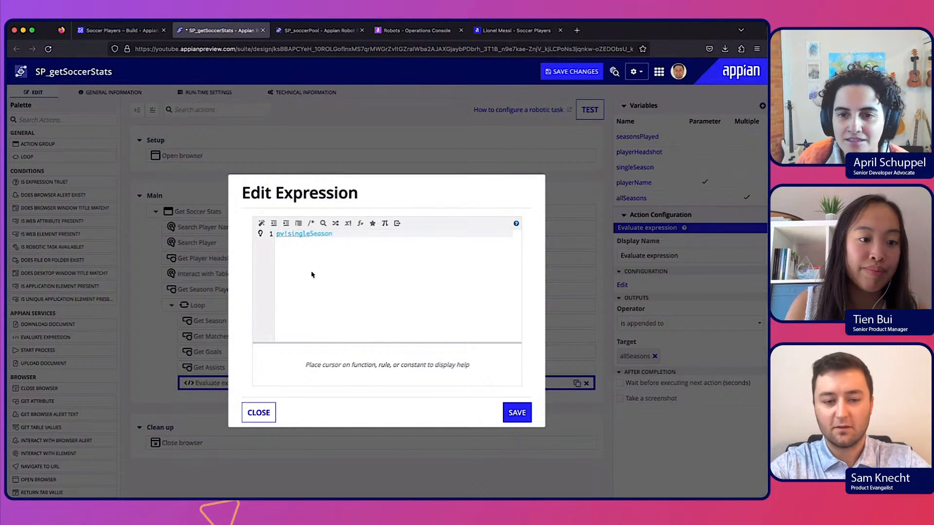
click(513, 412)
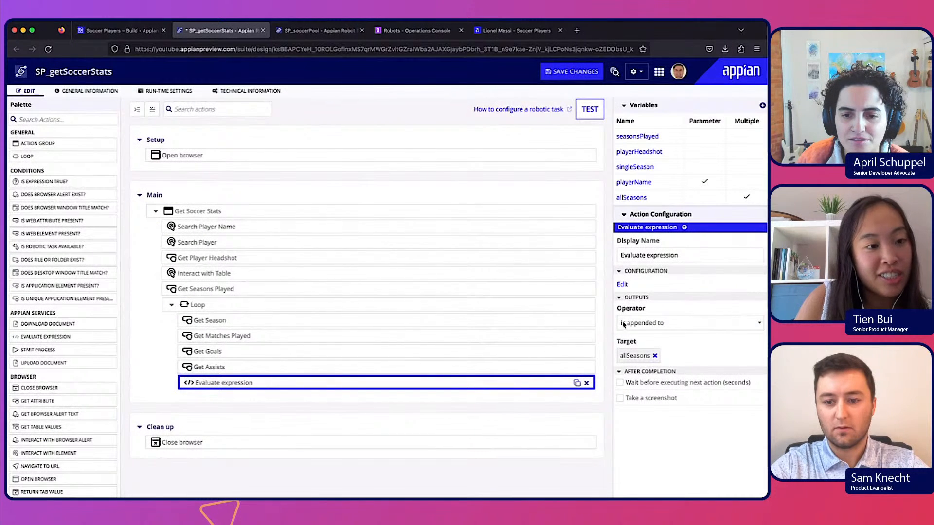
Save the robotic task and open the SP_getSoccerStats integration from the Soccer Players application objects
click(568, 74)
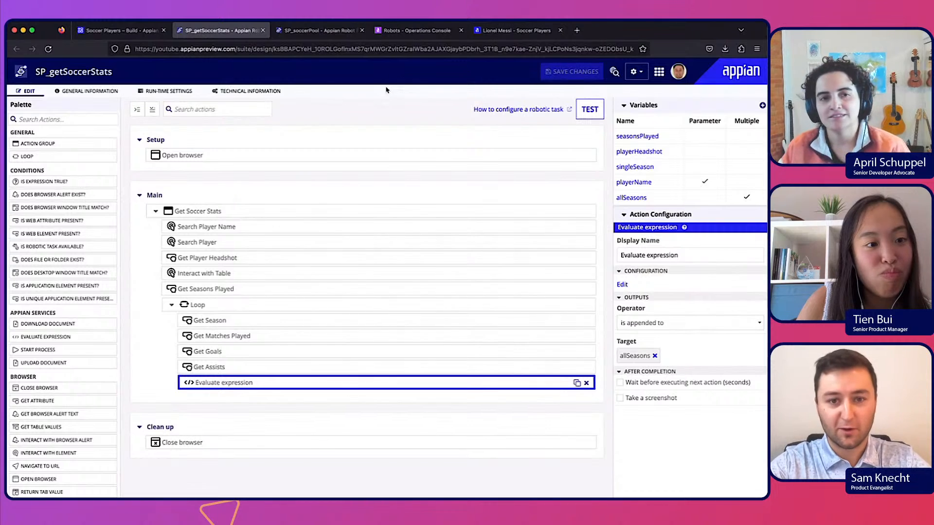
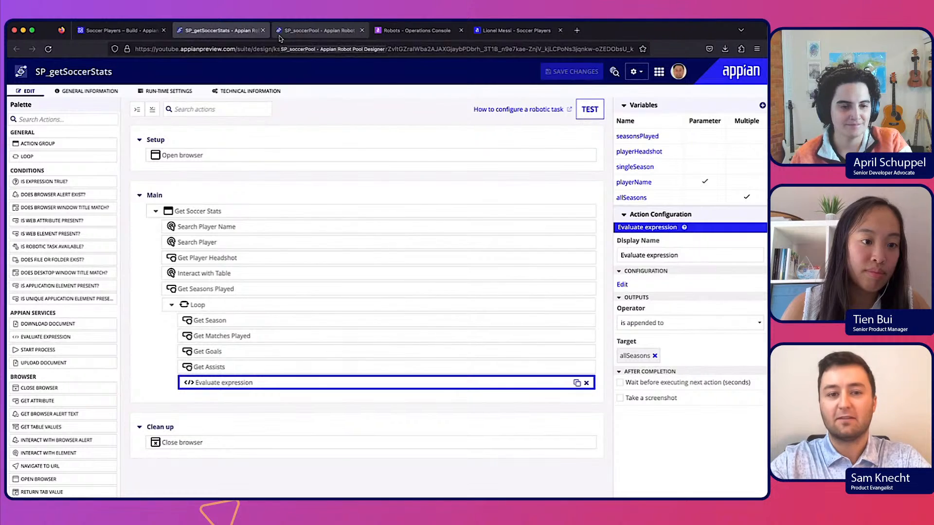
click(139, 34)
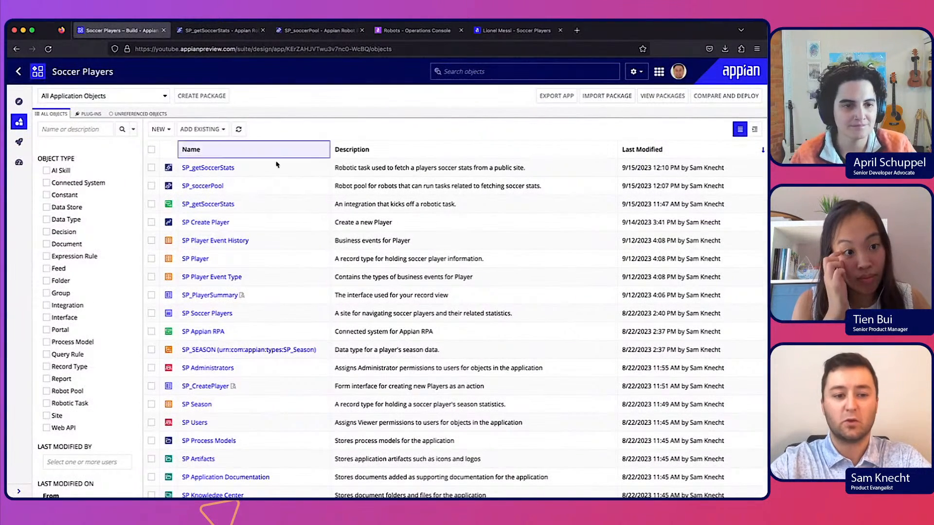
click(209, 205)
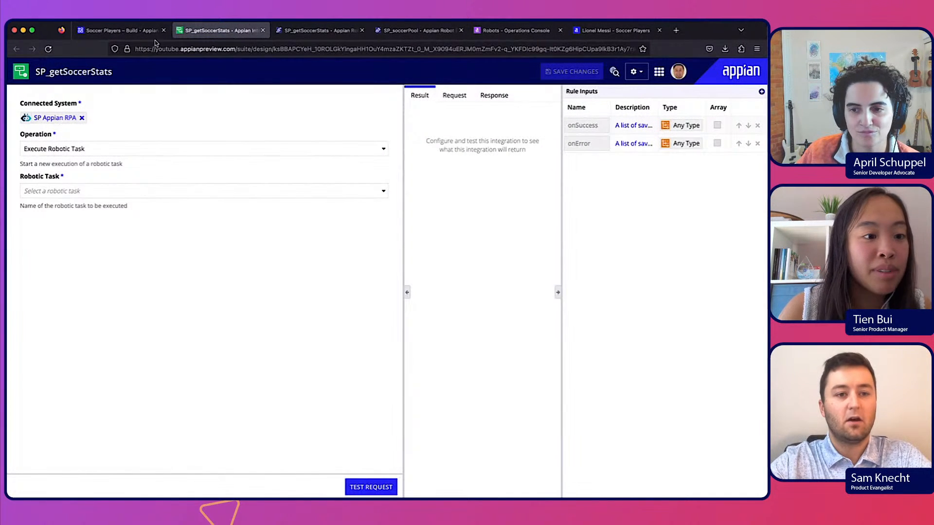
Review the test execution options of the SP_getSoccerStats robotic task, try enabling Debugging, and cancel without running the test
click(129, 31)
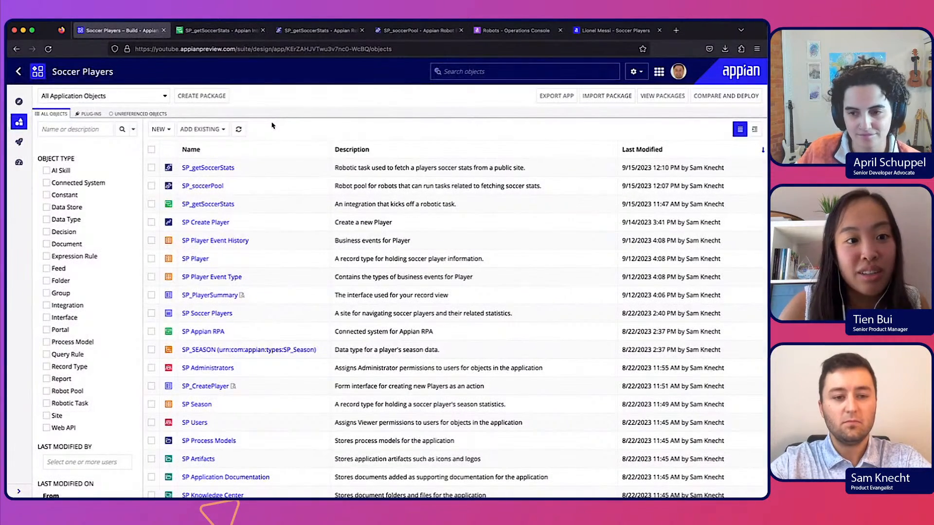
click(313, 31)
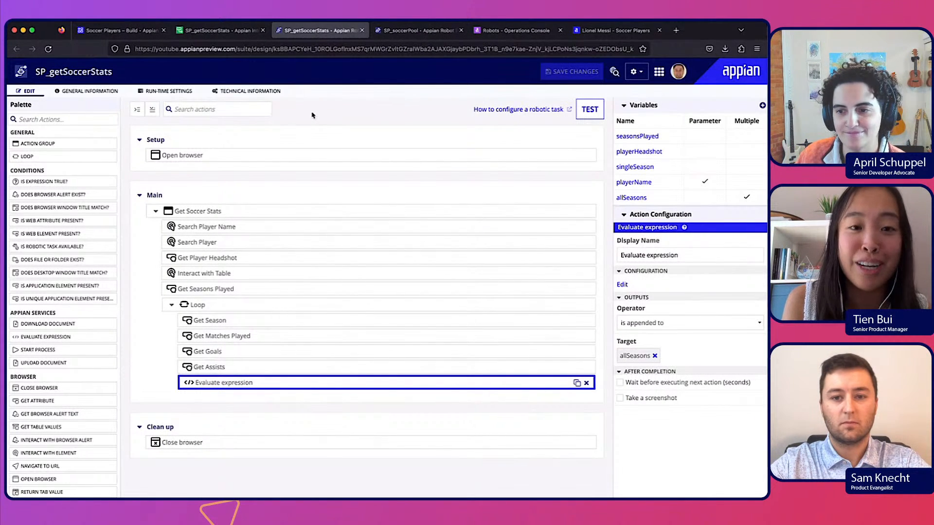
click(590, 109)
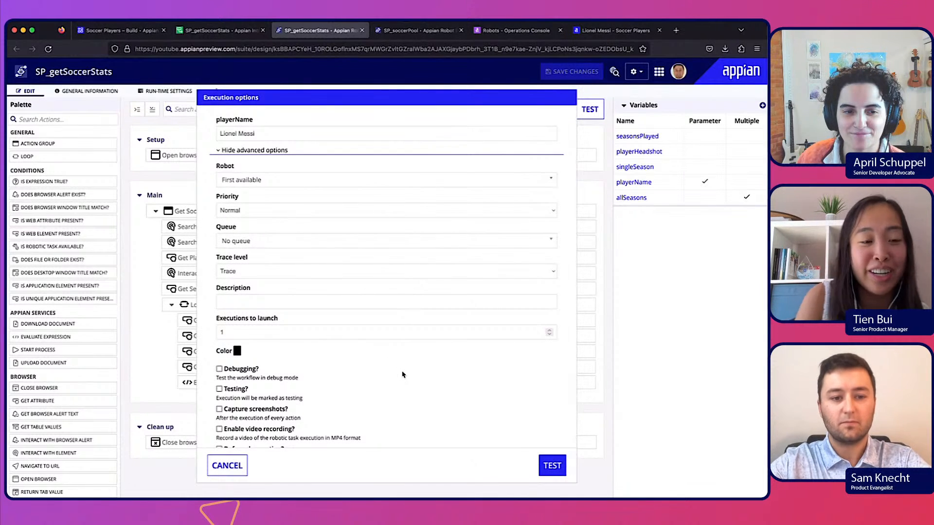
scroll(402, 374, down, 1)
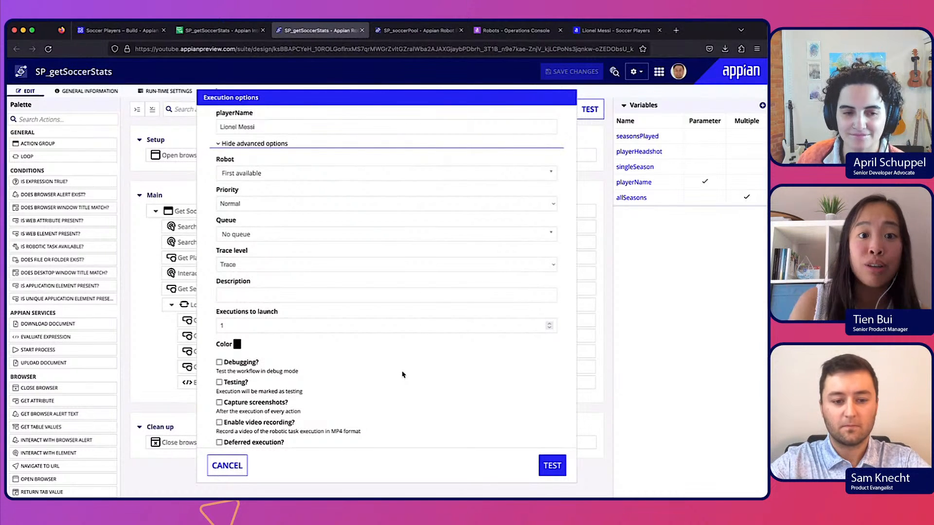
click(219, 363)
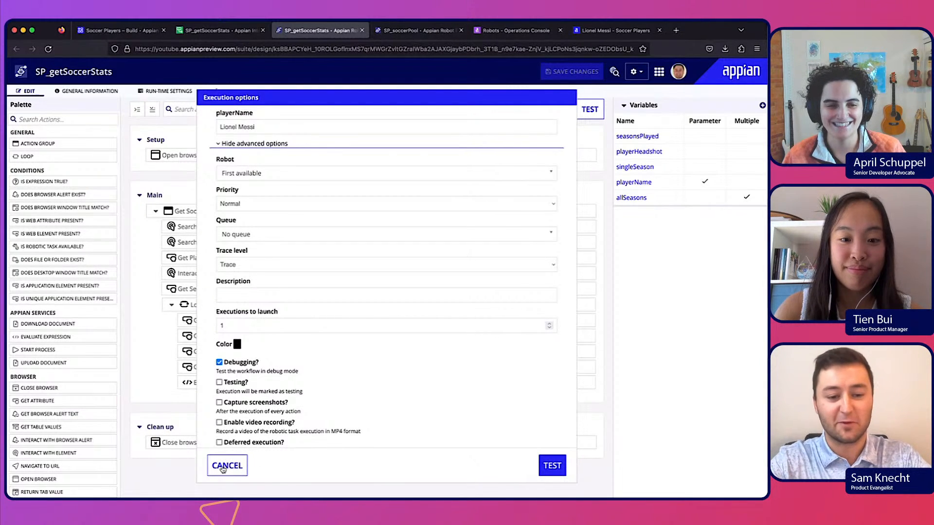
scroll(316, 405, down, 2)
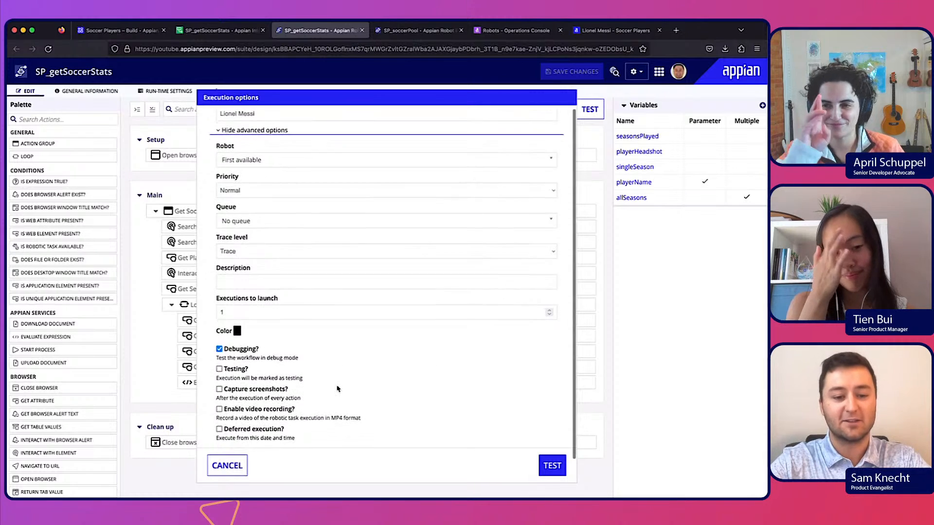
scroll(316, 403, up, 2)
click(238, 466)
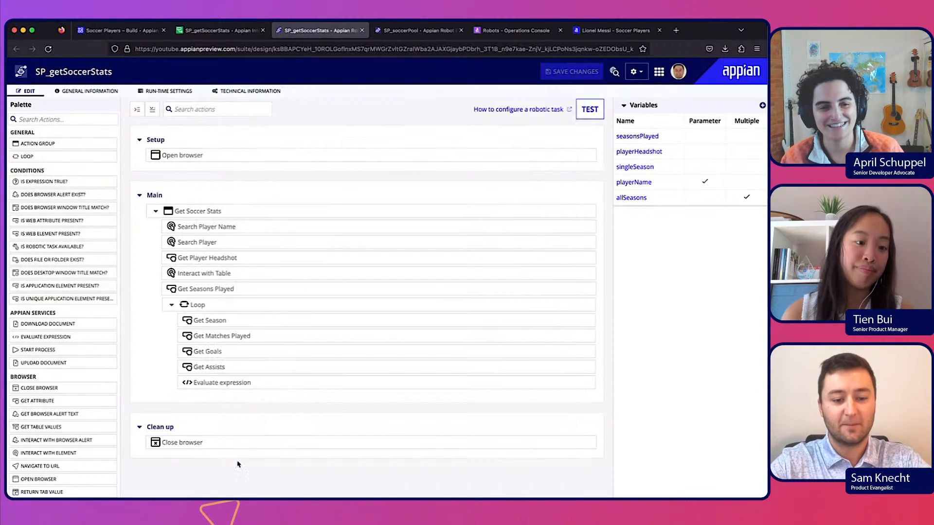
In the SP_getSoccerStats integration, choose SP_getSoccerStats as the robotic task to execute
click(197, 32)
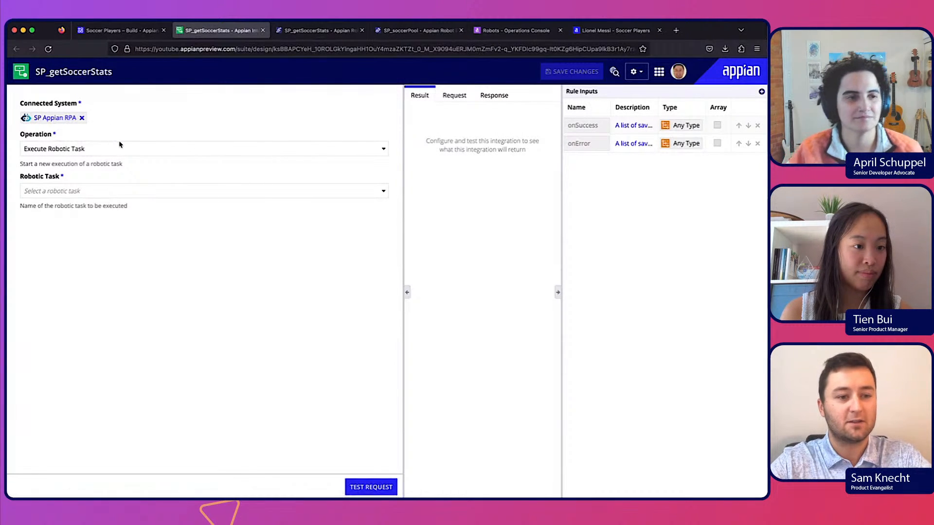
click(70, 191)
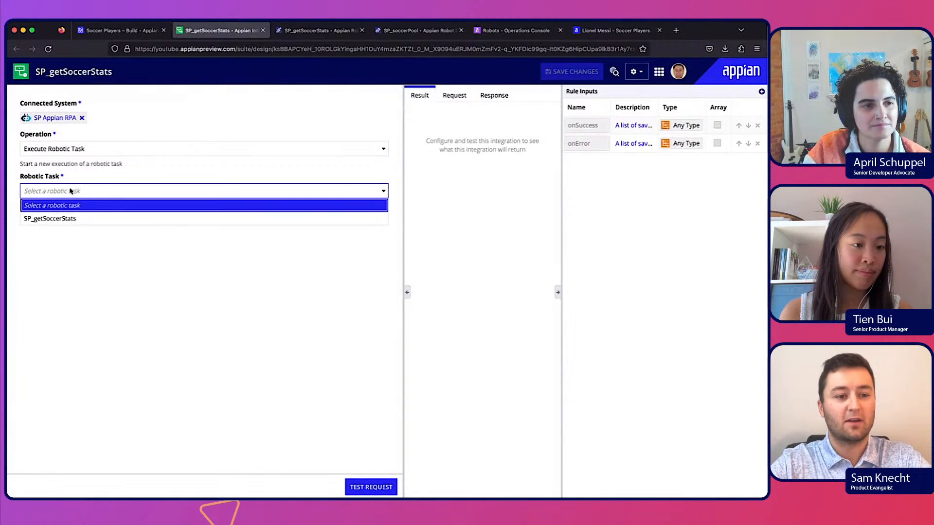
click(57, 220)
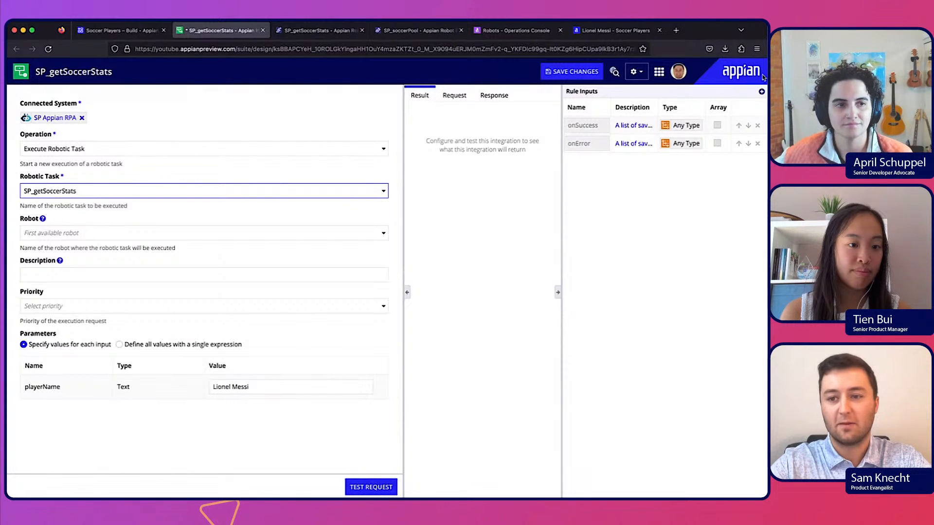
Add a rule input named playerName of type Text to the integration
click(762, 92)
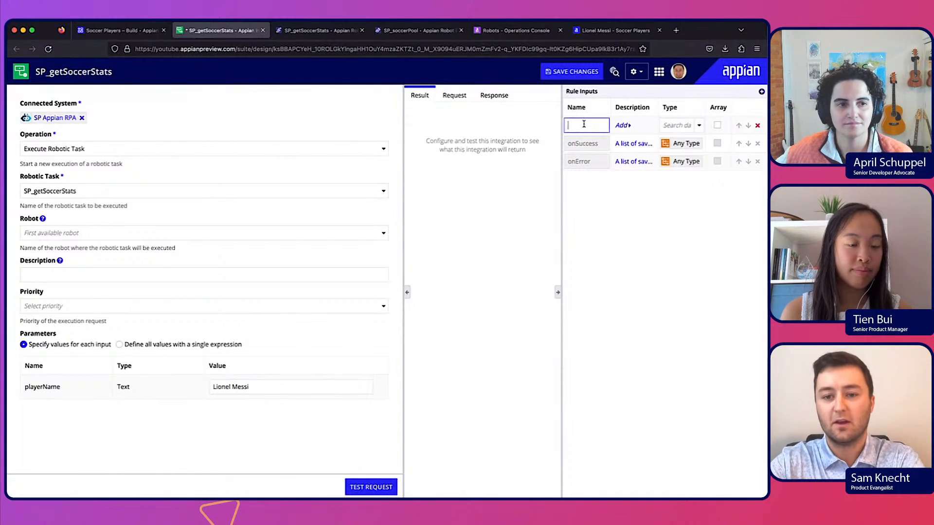
text(playerName)
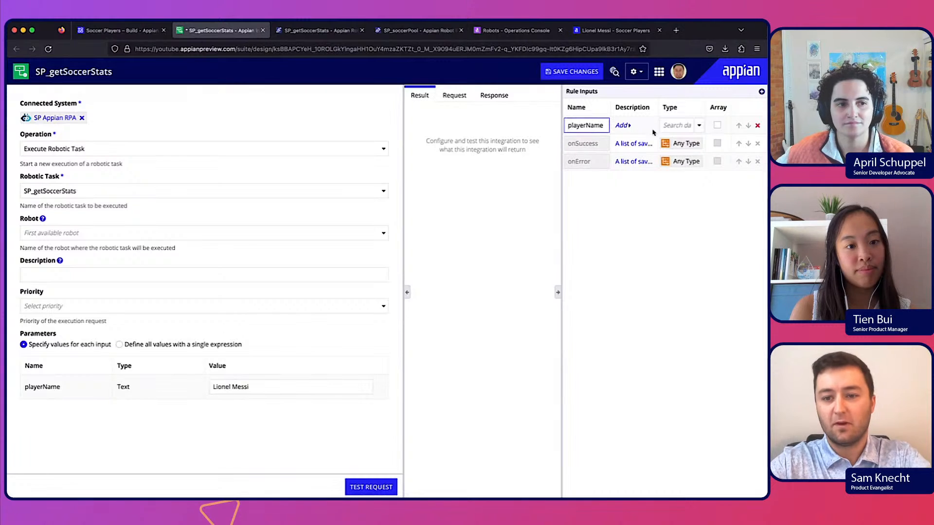
click(697, 126)
click(673, 140)
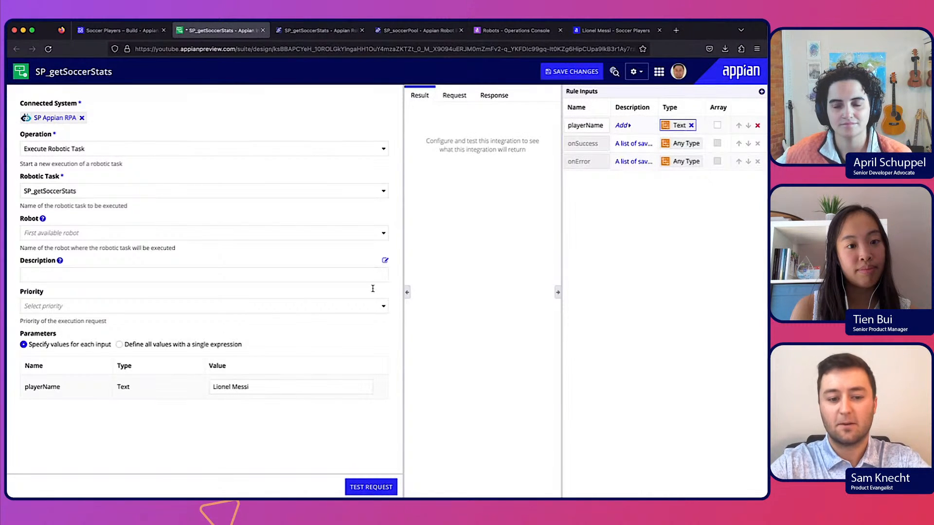
Set the integration's playerName parameter to the expression ri!playerName and save the integration
click(380, 386)
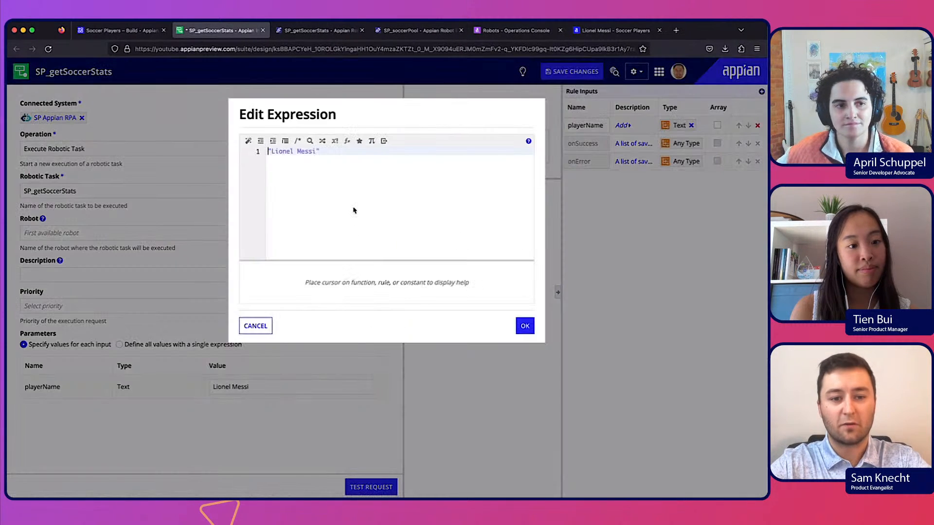
text(ri!playerName)
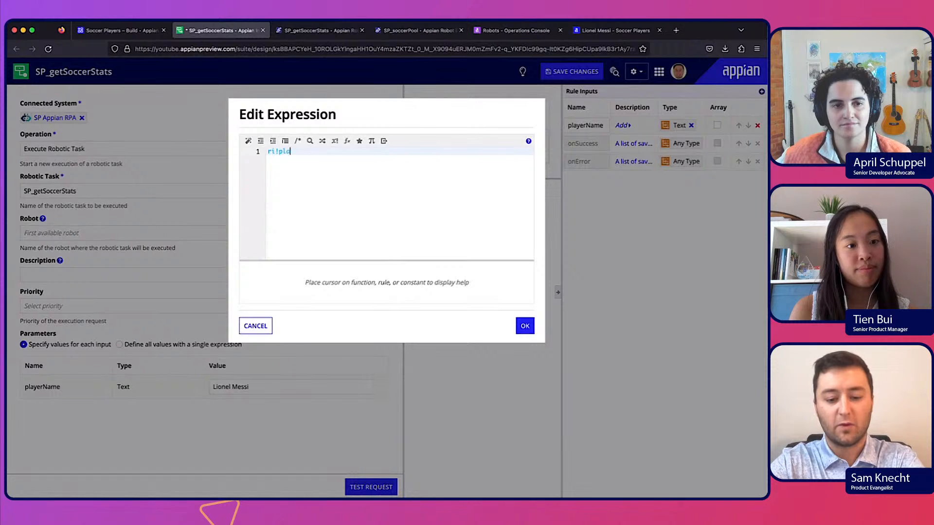
click(527, 326)
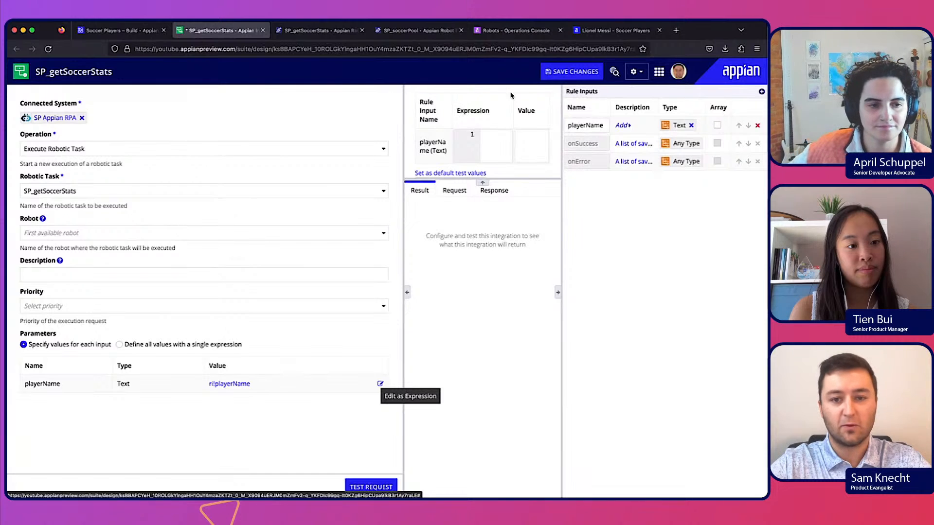
click(566, 74)
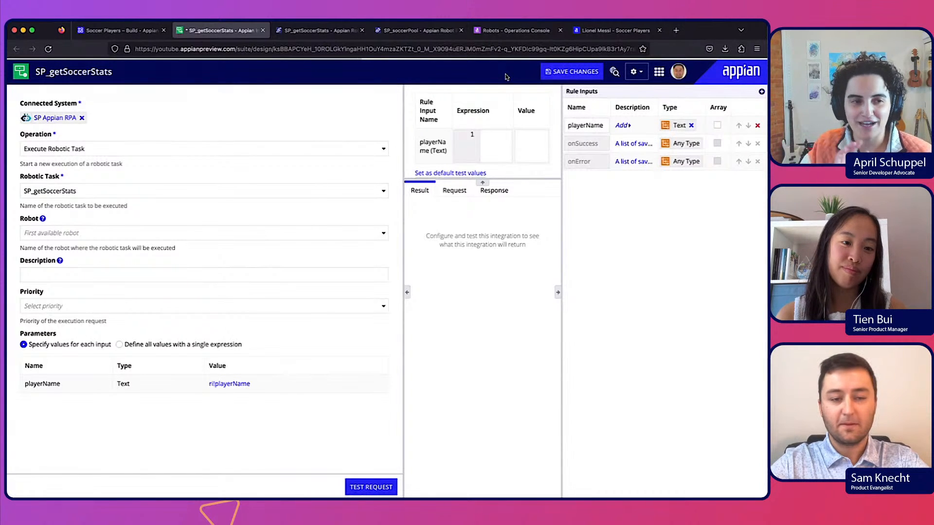
key(super+s)
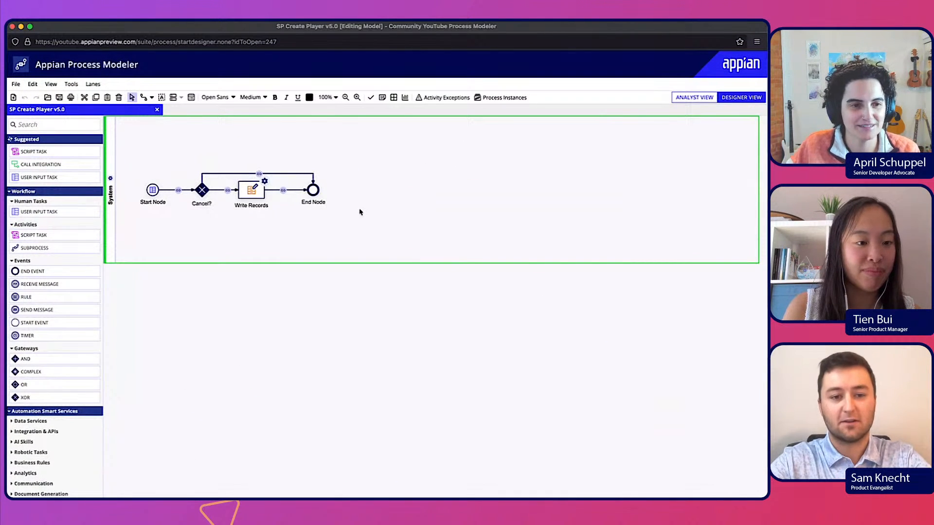
Make room in the SP Create Player process model and insert an Execute Robotic Task node between Cancel? and Write Records
drag(230, 218, 387, 190)
click(280, 150)
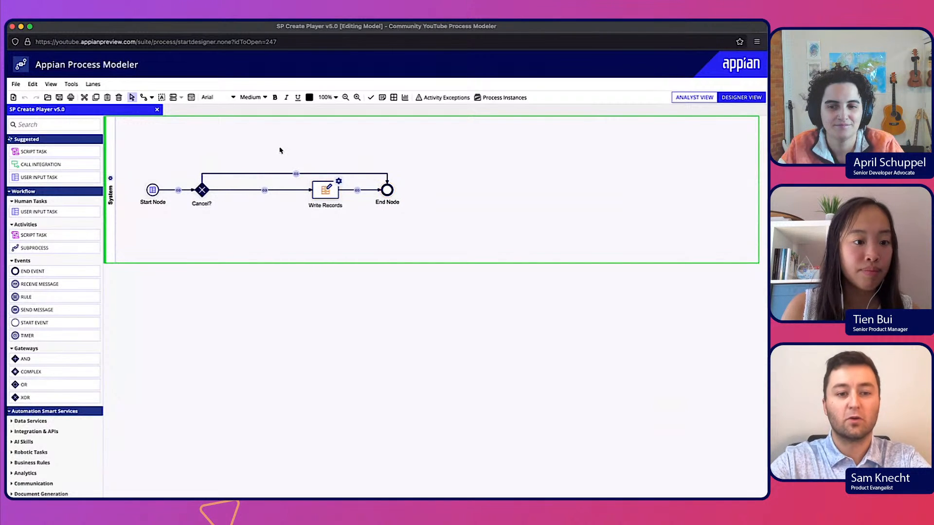
click(43, 125)
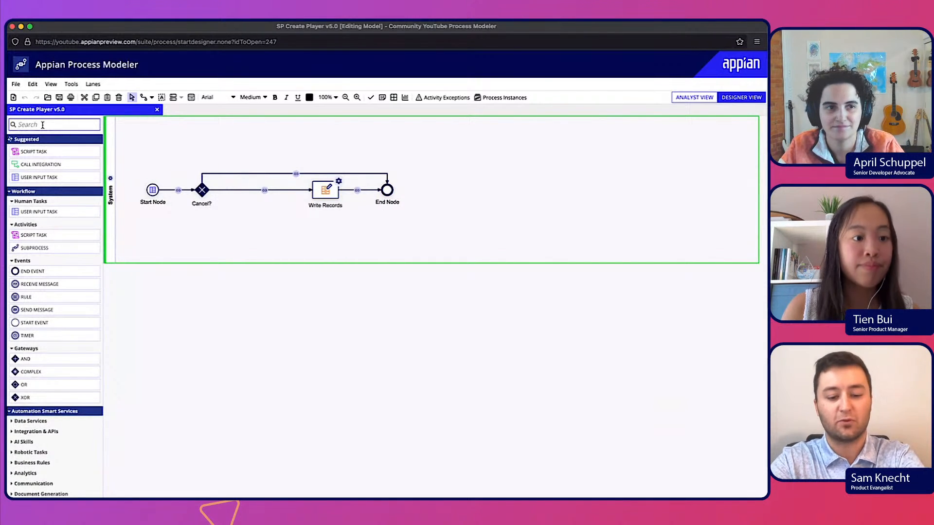
text(robotic)
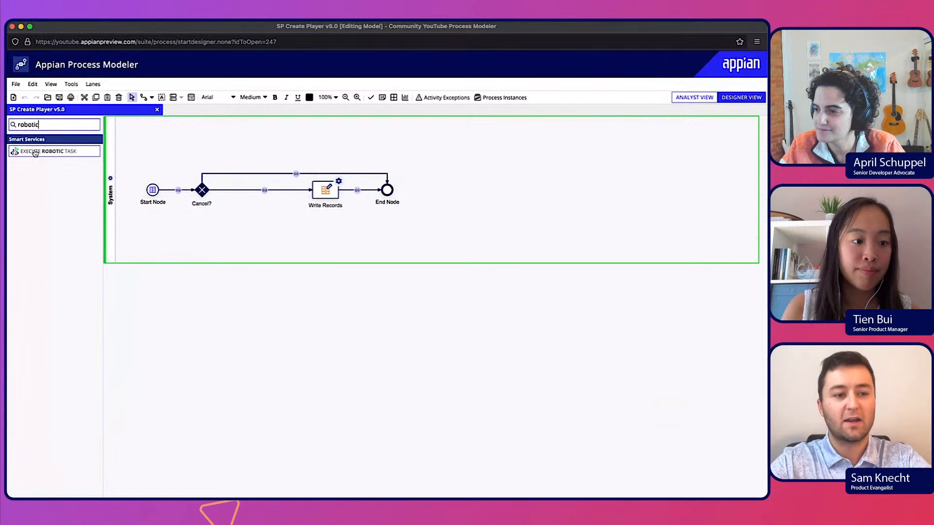
drag(35, 153, 254, 192)
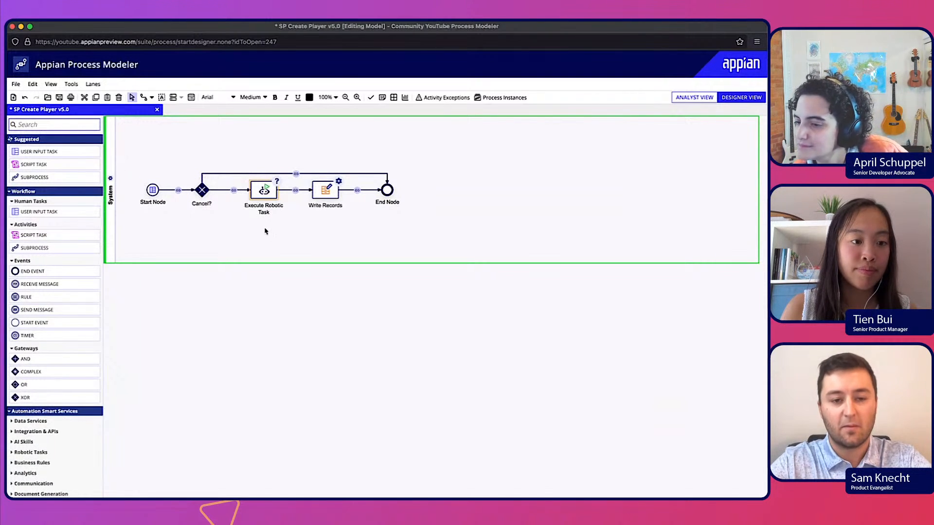
Disable activity chaining on the flow from the Cancel? gateway to the Execute Robotic Task node
click(226, 191)
right_click(227, 191)
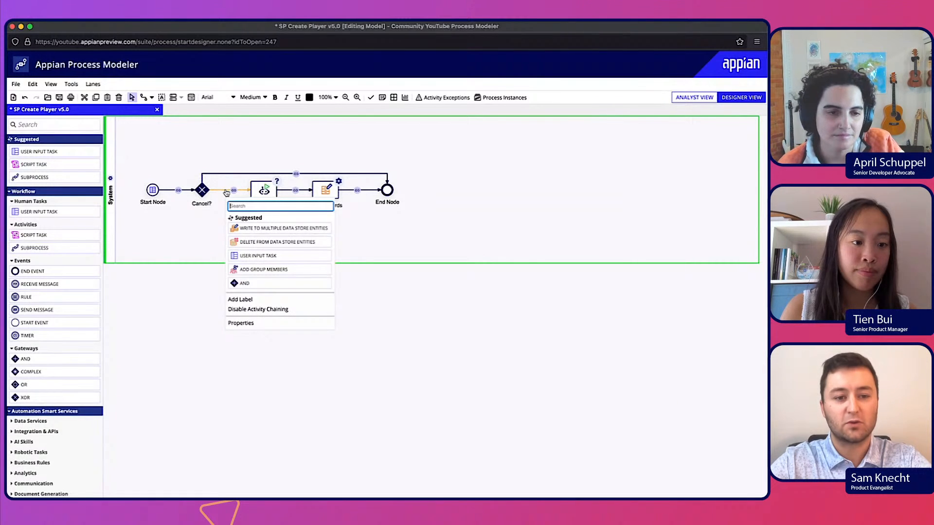
click(238, 307)
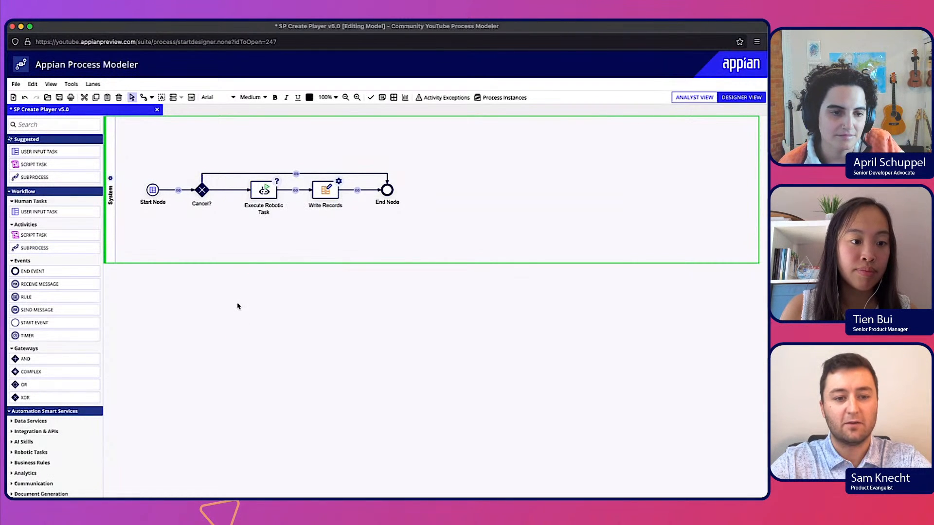
Assign the SP_getSoccerStats RPA integration in the Execute Robotic Task node's setup
double_click(264, 191)
click(250, 174)
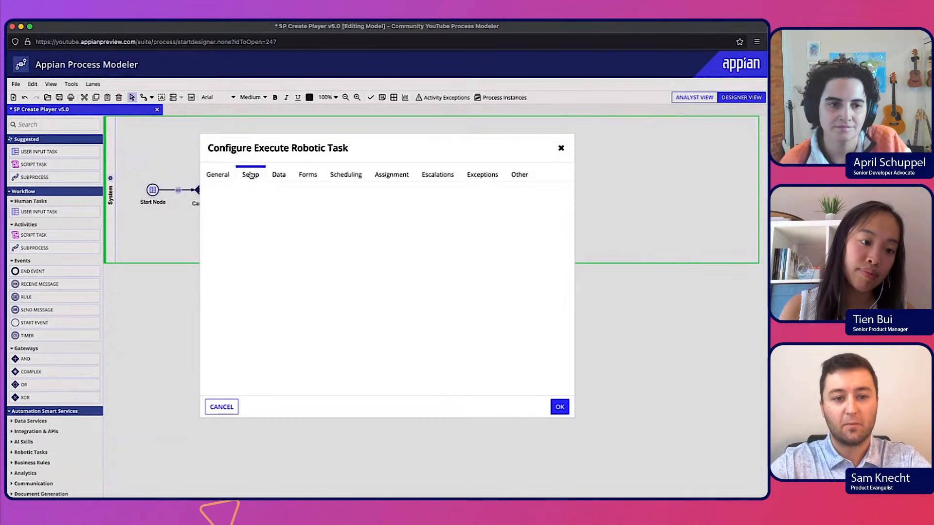
click(249, 219)
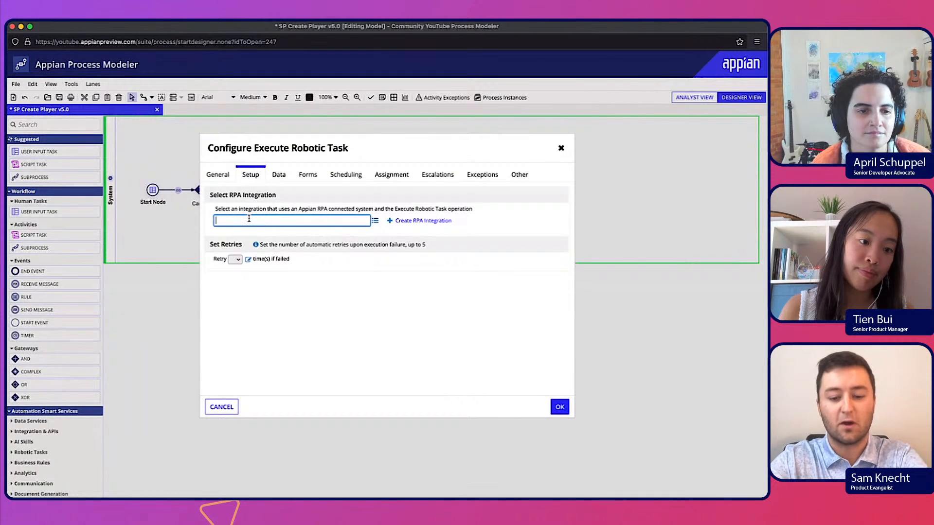
text(sp)
key(Return)
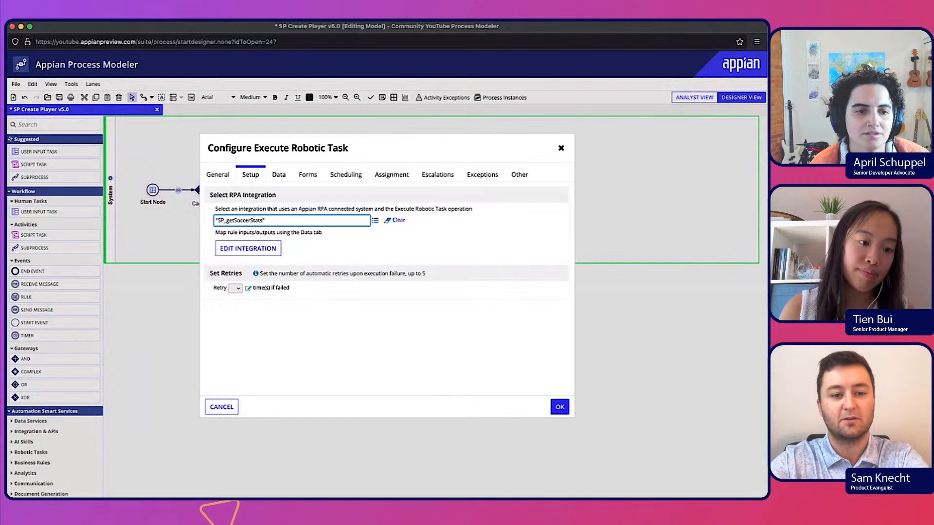
click(300, 252)
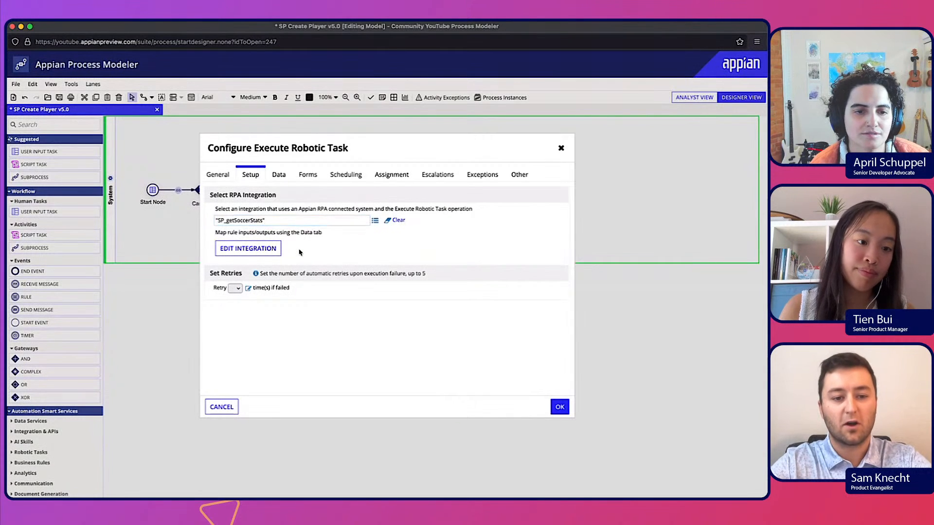
Map the Execute Robotic Task node's playerName input to the player's name from the record process variable
click(277, 177)
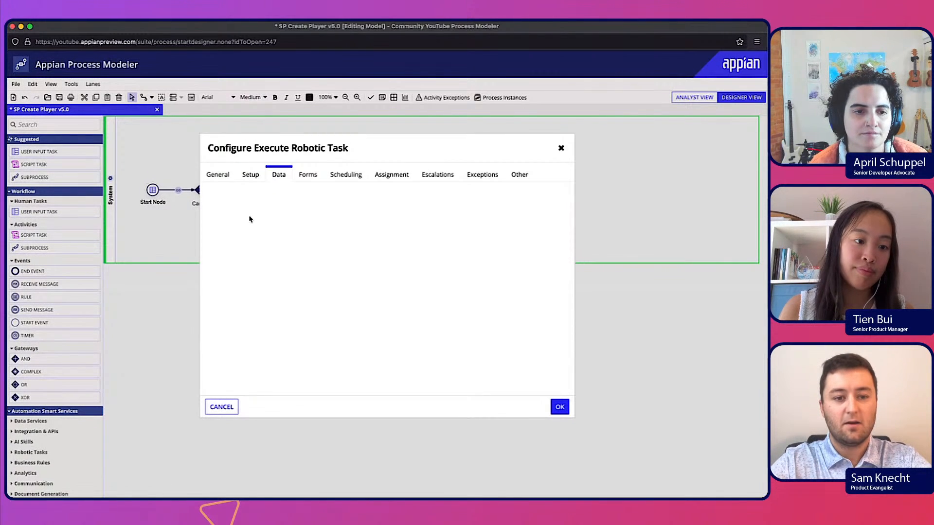
click(232, 249)
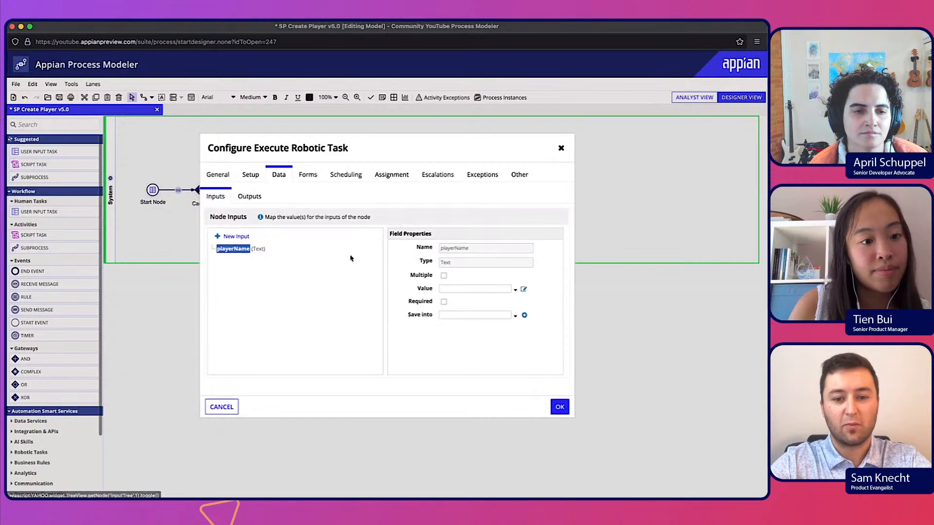
click(516, 290)
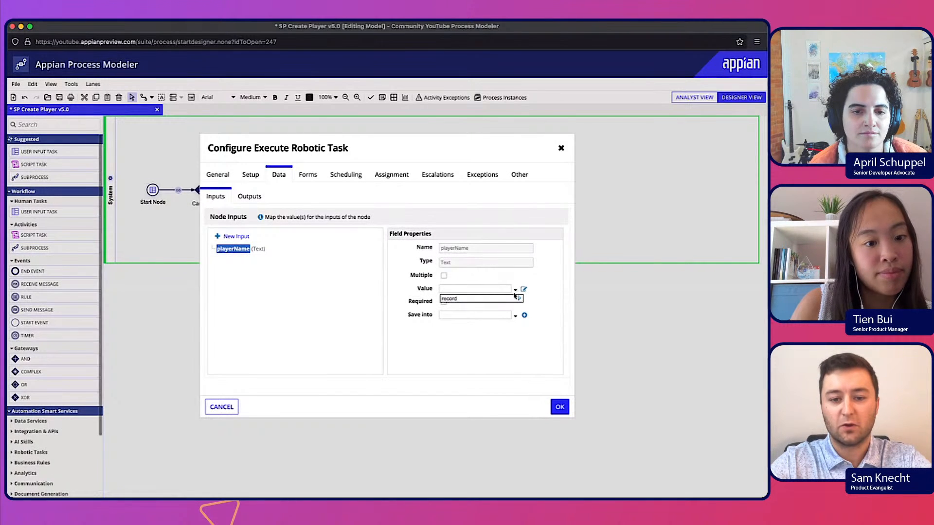
mouse_move(506, 299)
click(534, 302)
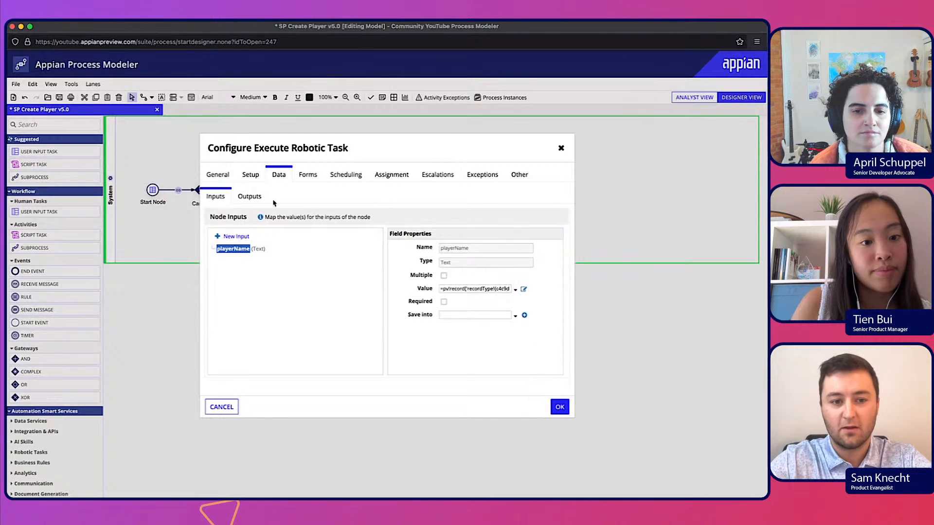
Add a custom output with the expression ac!Variables.playerHeadshot and store it in the record variable's playerHeadshot field
click(250, 199)
click(238, 236)
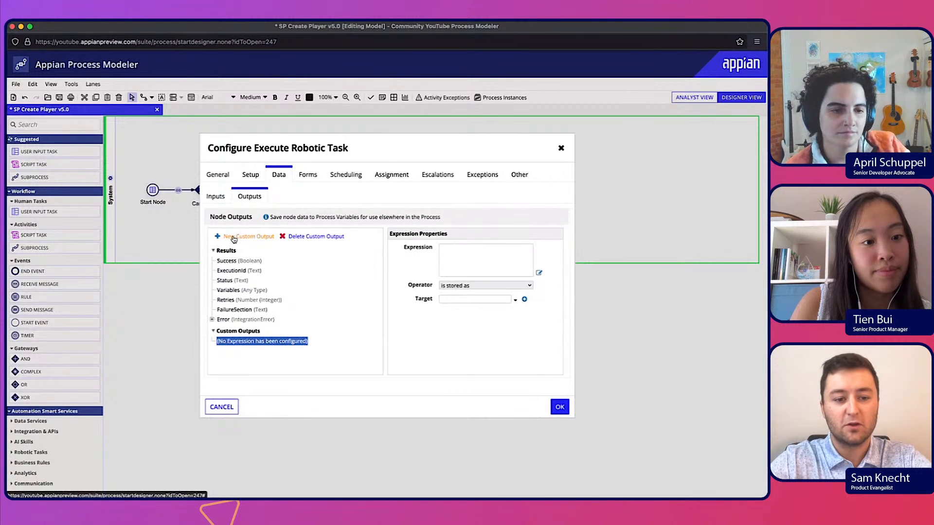
click(538, 275)
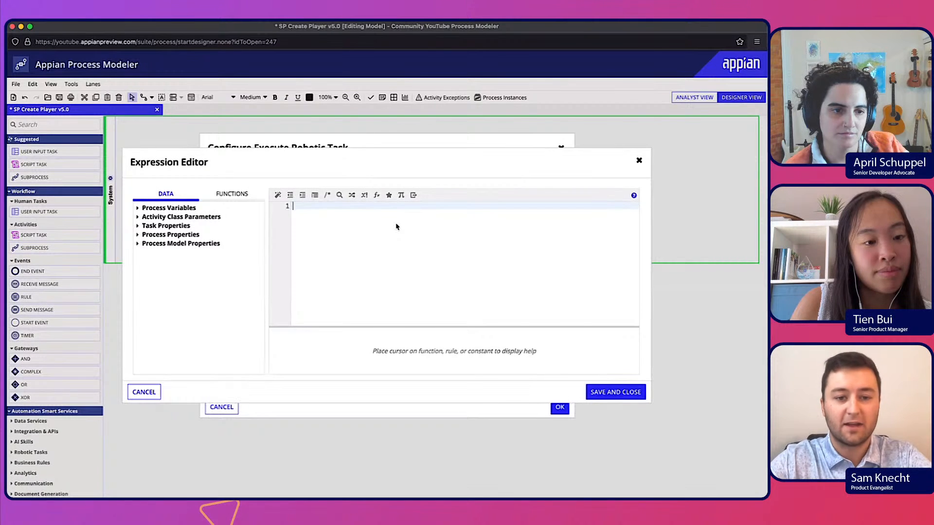
text(ac!var)
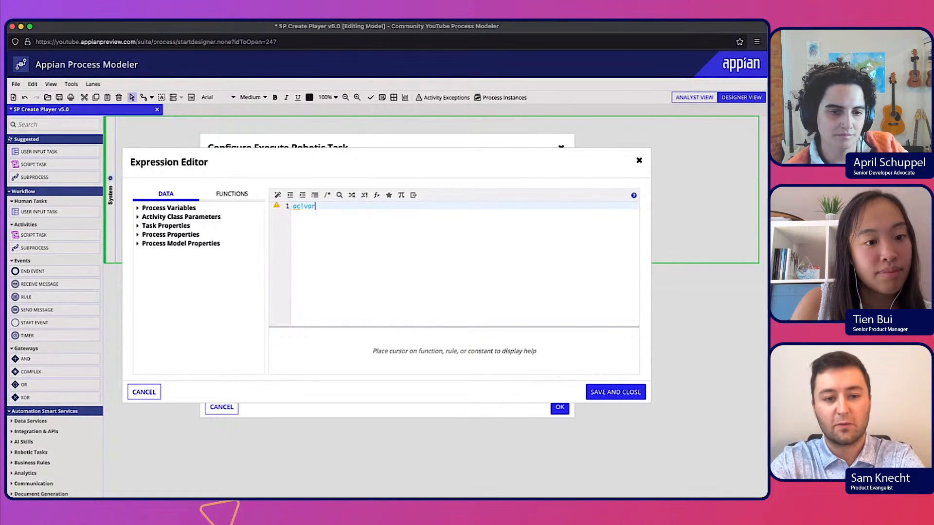
key(Return)
text(.player)
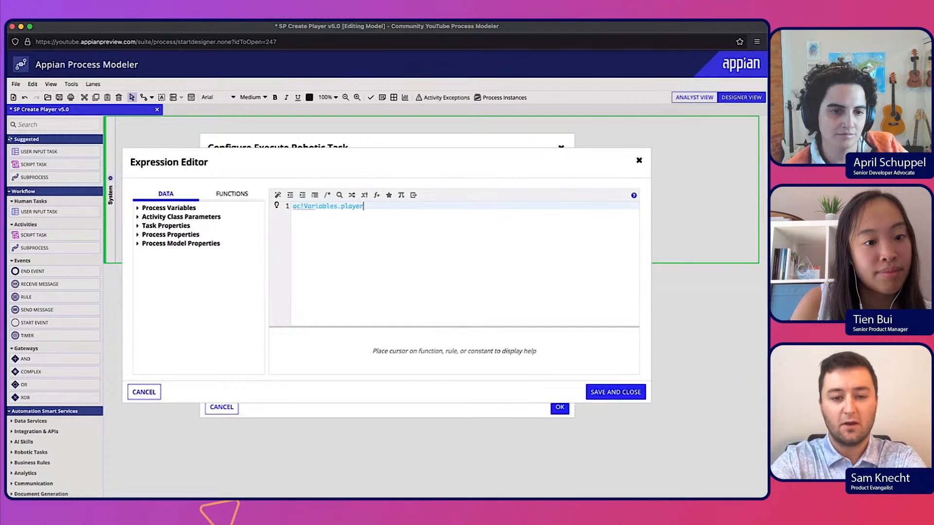
text(Headshot)
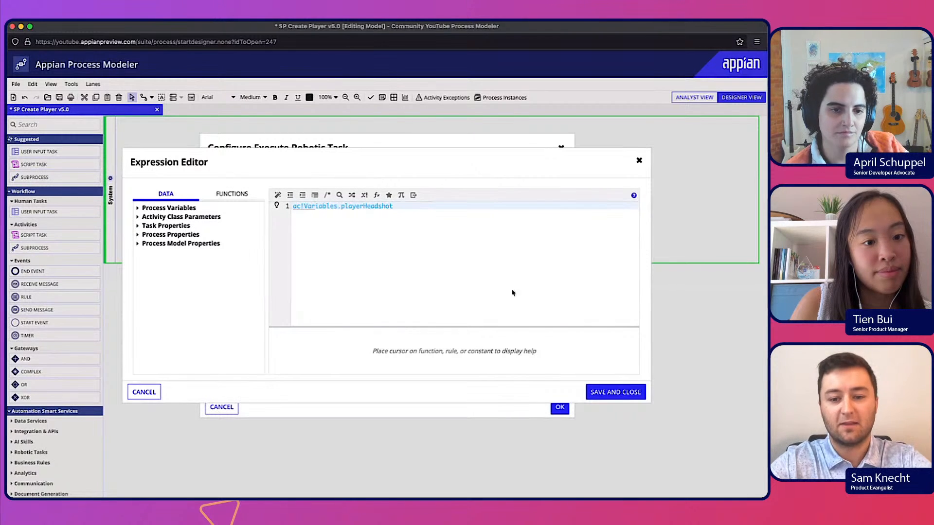
click(598, 392)
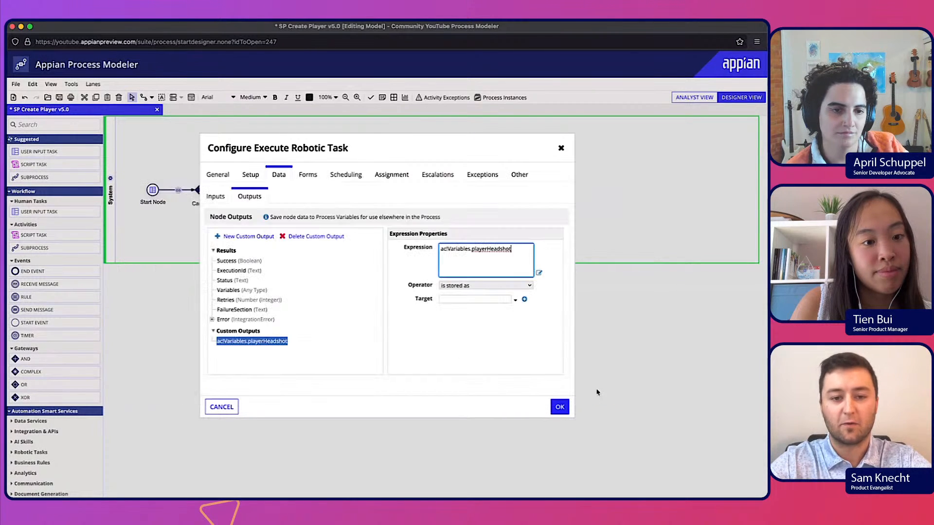
click(515, 301)
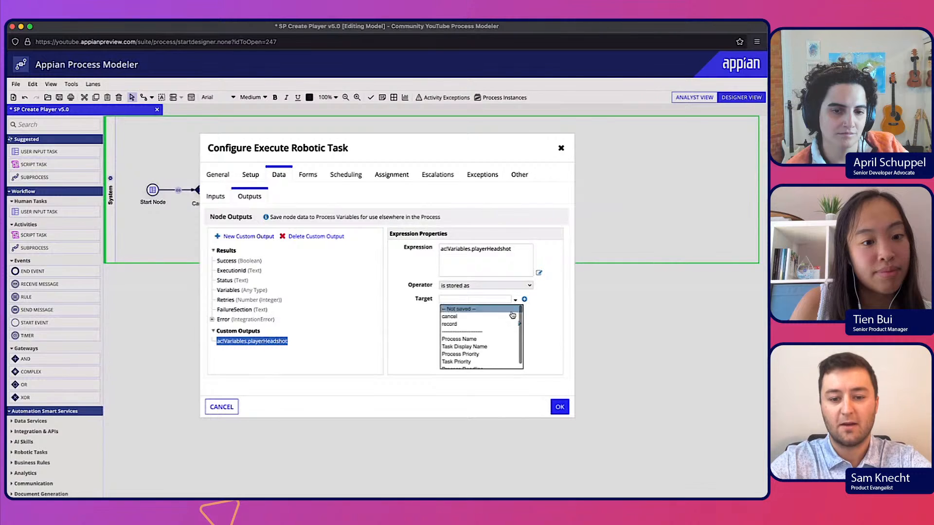
mouse_move(481, 324)
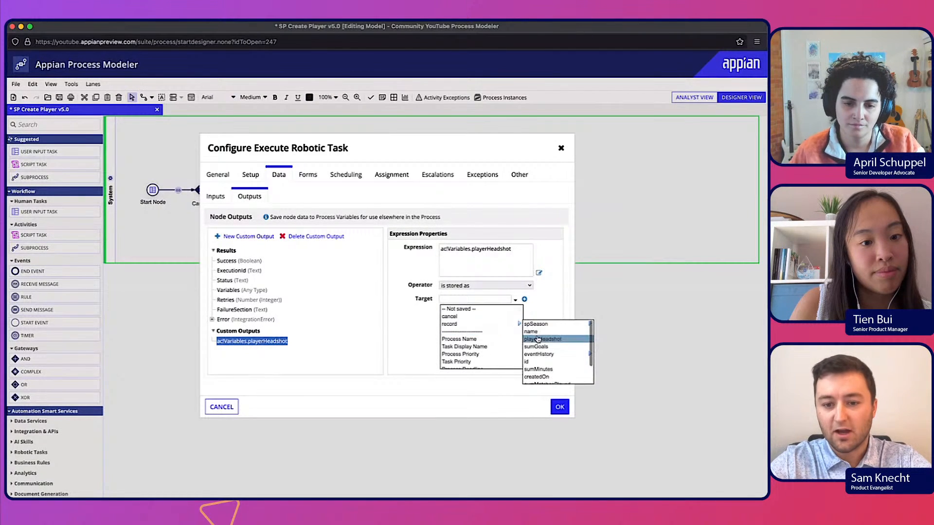
click(539, 339)
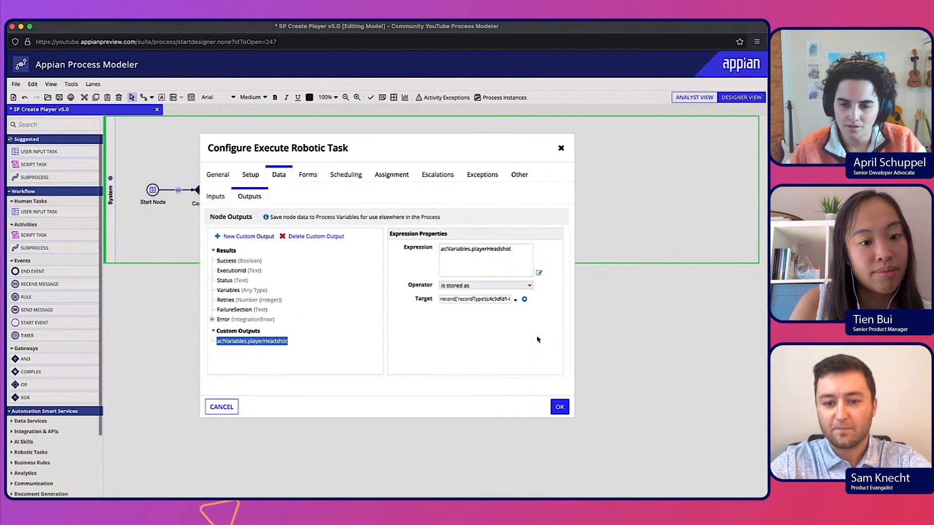
Add a custom output storing ac!Variables.allSeasons in the record variable's spSeason relationship and accept the node configuration
click(248, 236)
click(539, 274)
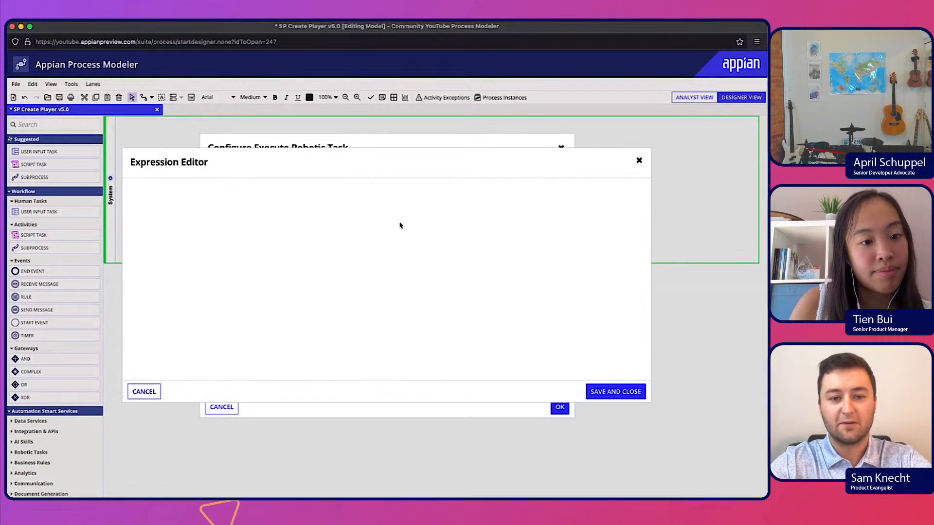
text(ac!Variables)
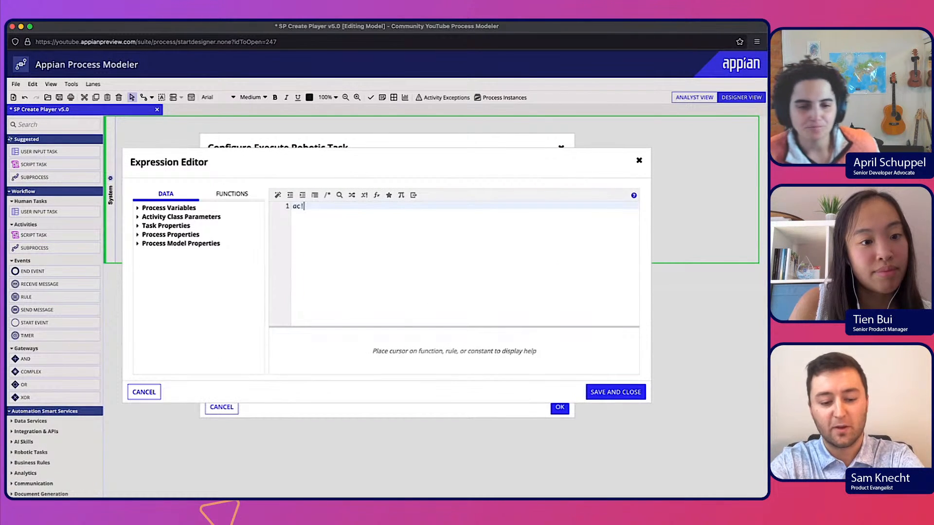
key(Return)
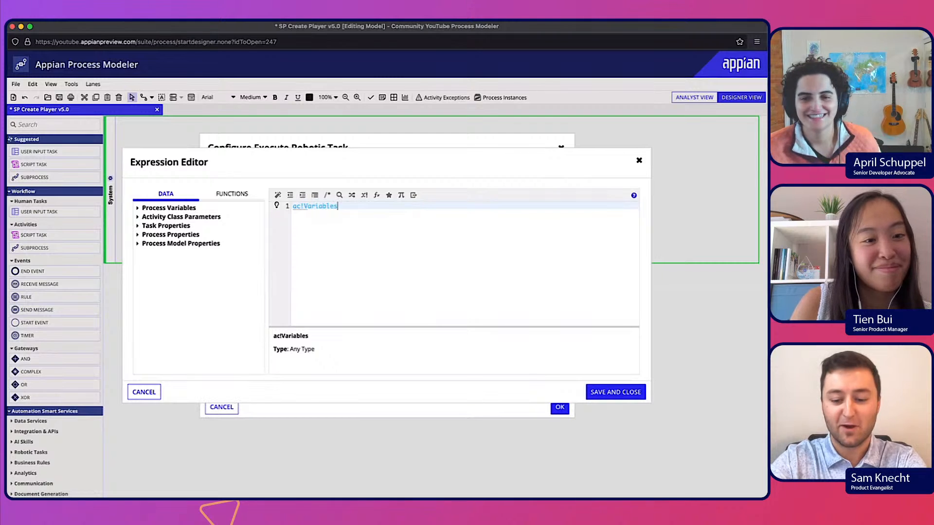
text(.)
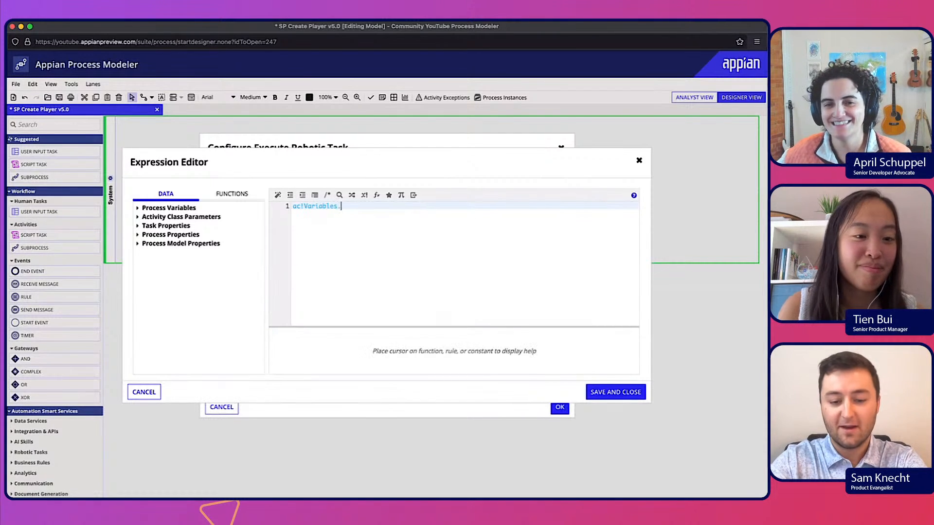
text(allSeasons)
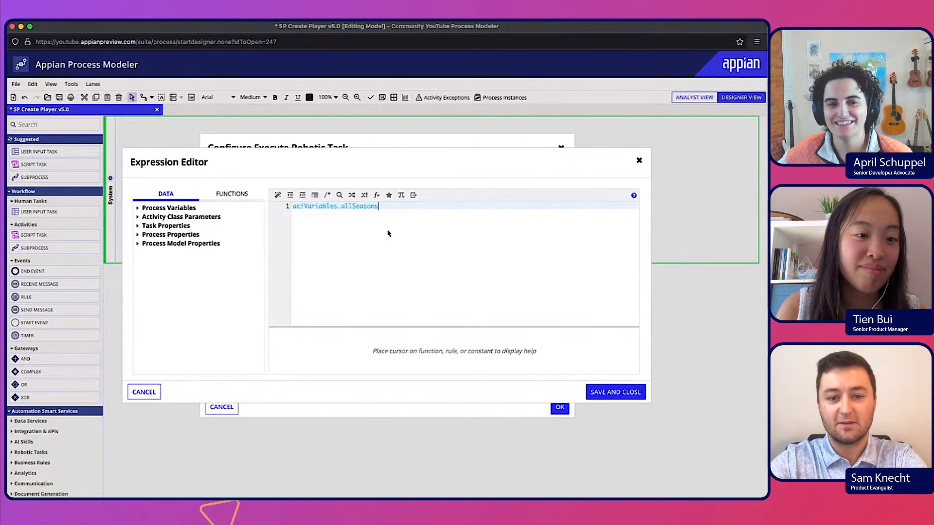
click(595, 395)
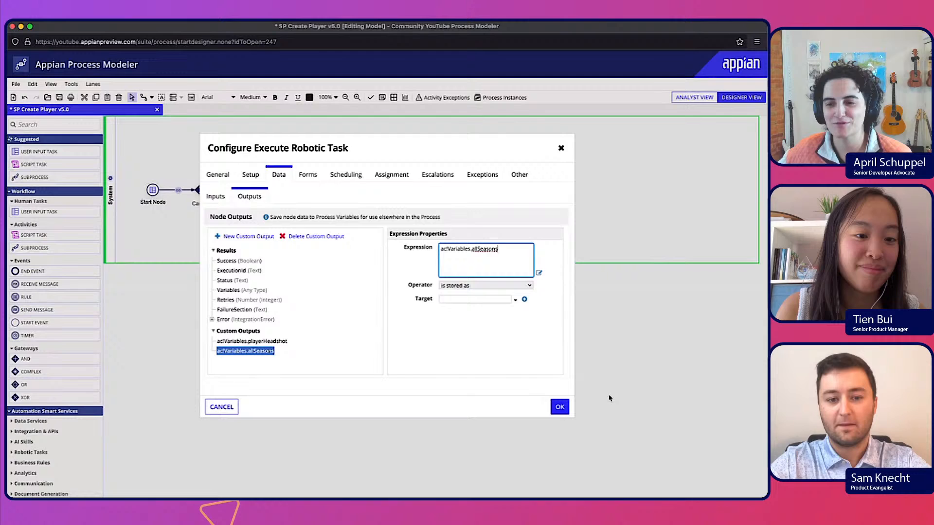
click(515, 301)
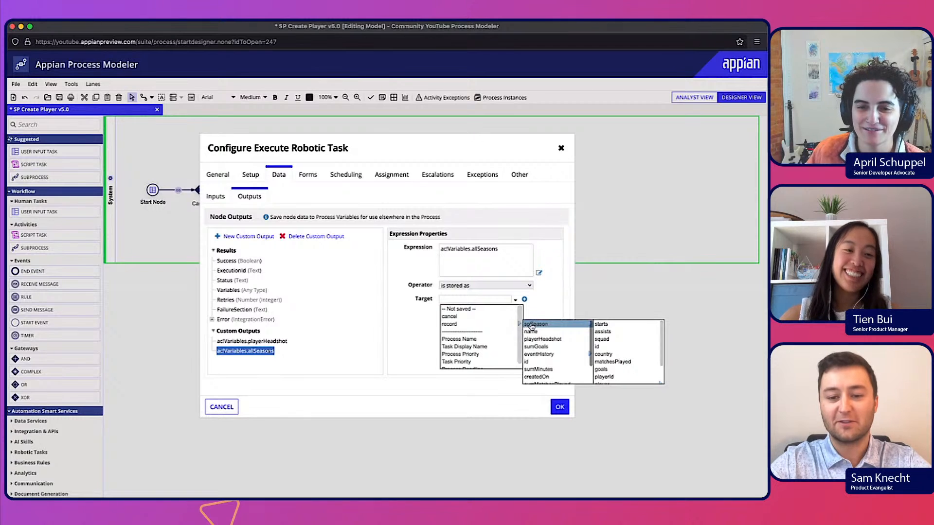
click(531, 325)
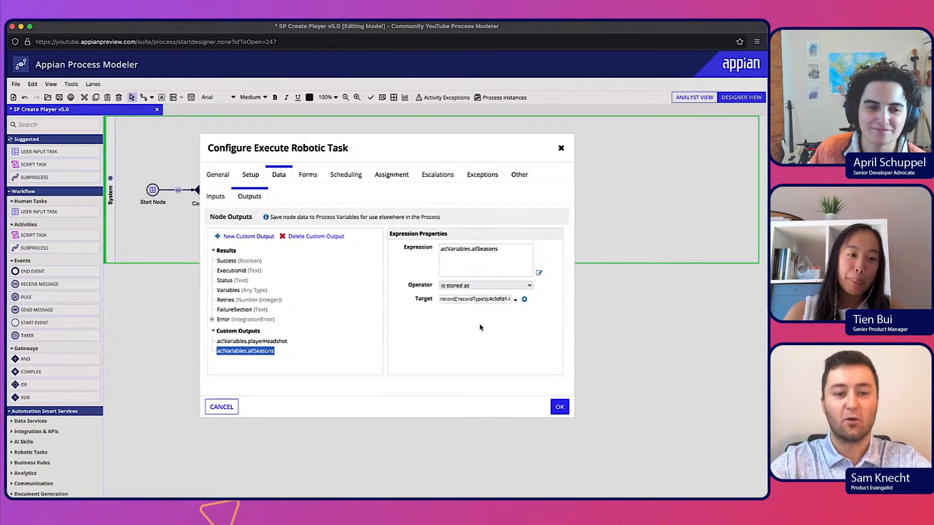
click(560, 407)
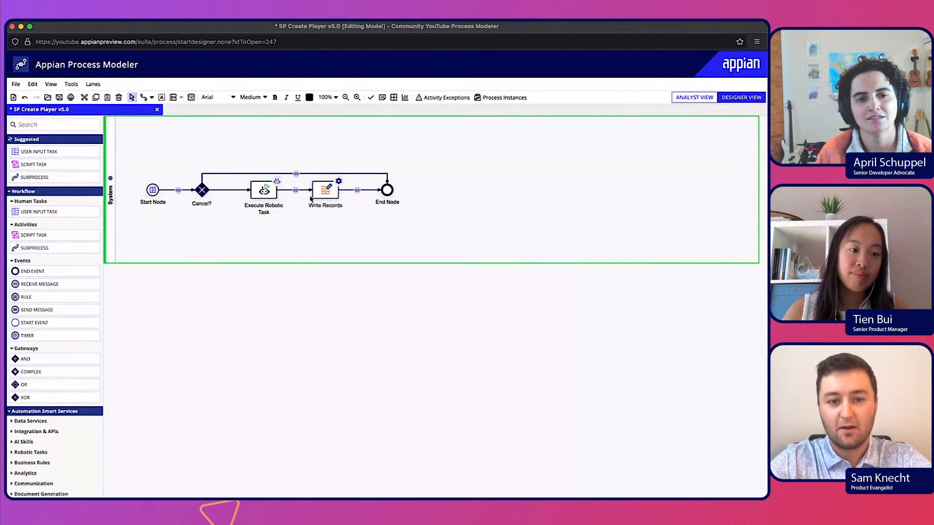
Try the Write Records node's event settings: always write events for SP Player, with the automation type RPA
double_click(325, 190)
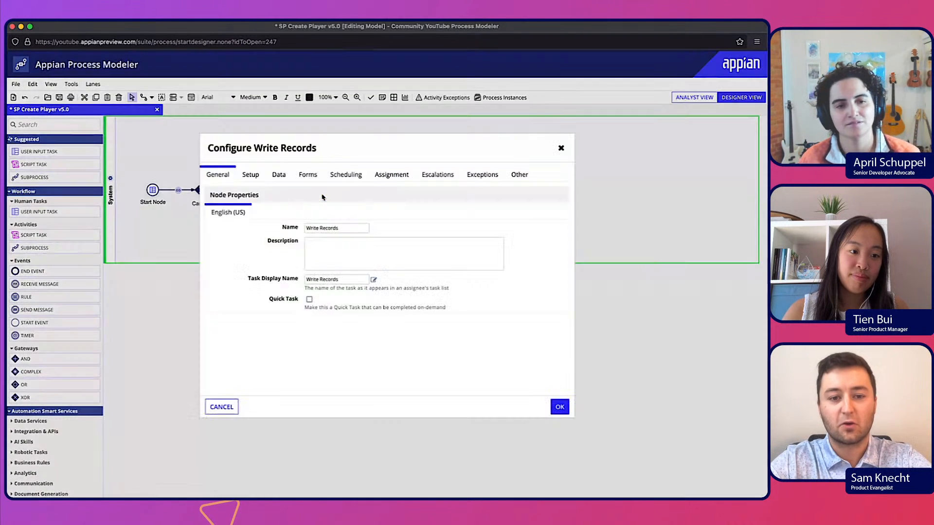
click(257, 179)
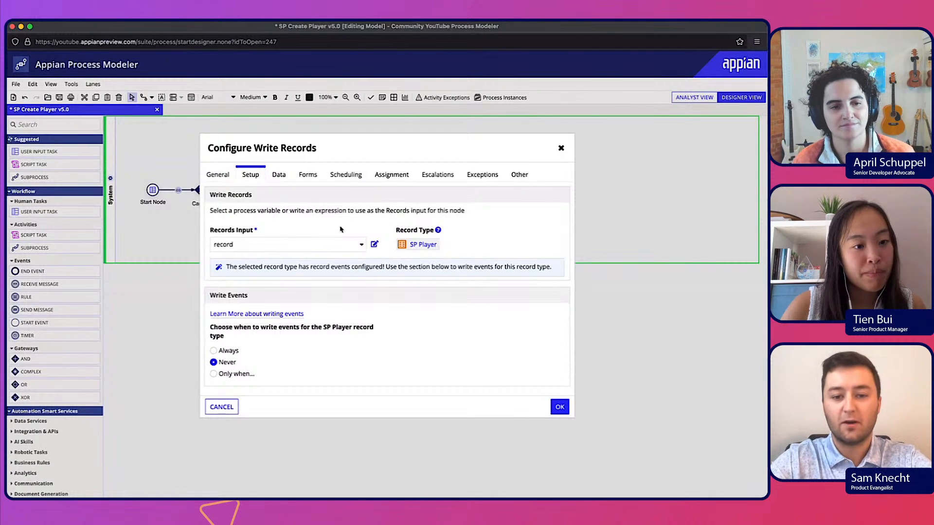
scroll(381, 243, down, 1)
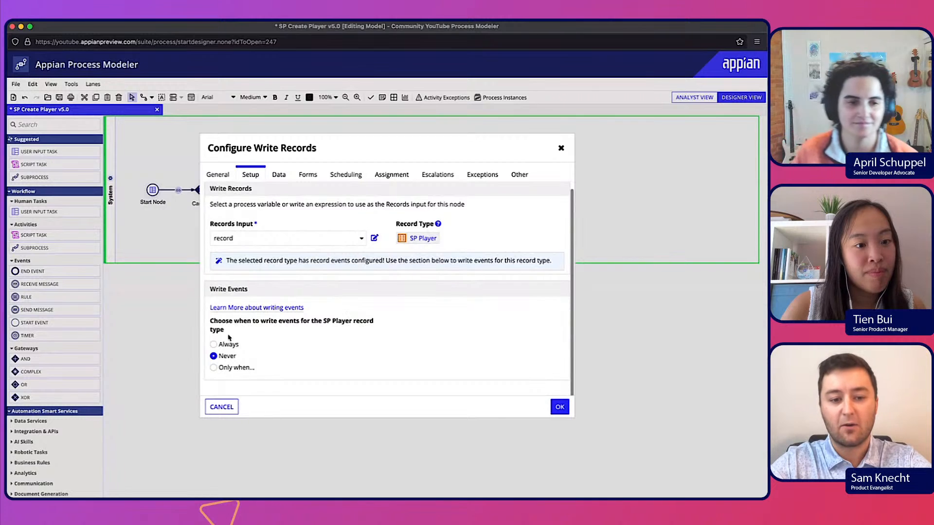
click(213, 345)
scroll(452, 337, down, 2)
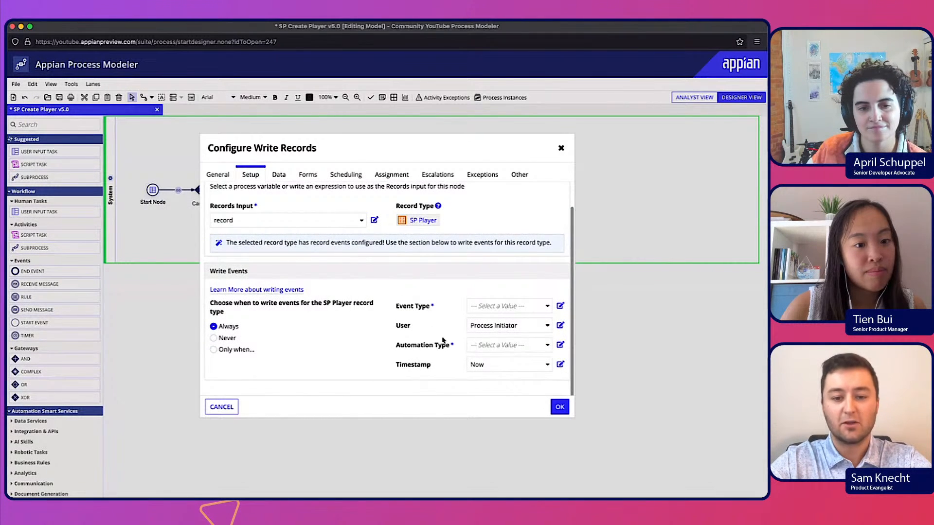
click(483, 346)
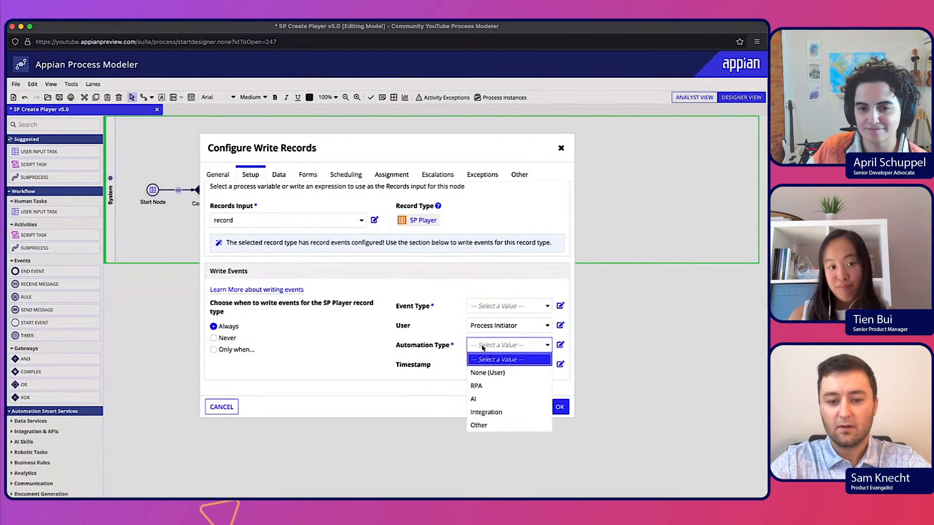
click(529, 387)
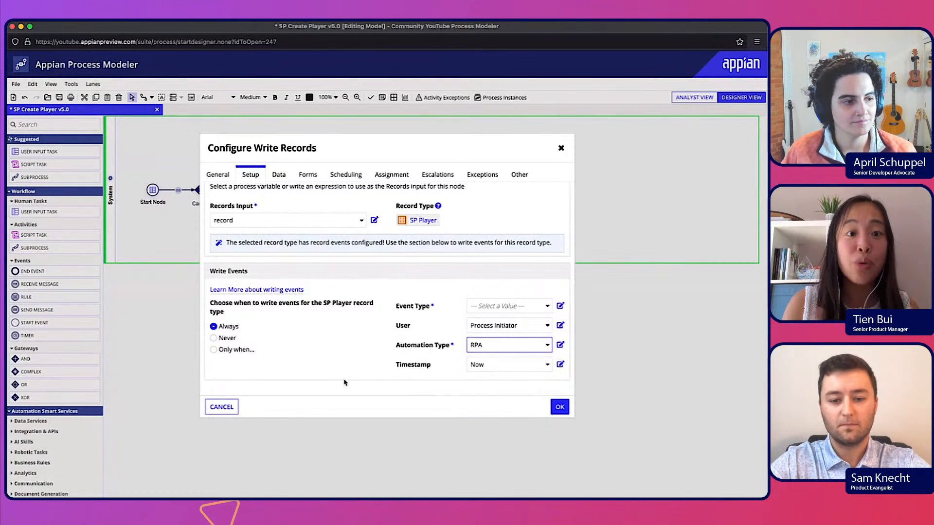
Switch event writing for the SP Player record type back to Never and close the Write Records configuration without applying it
click(497, 348)
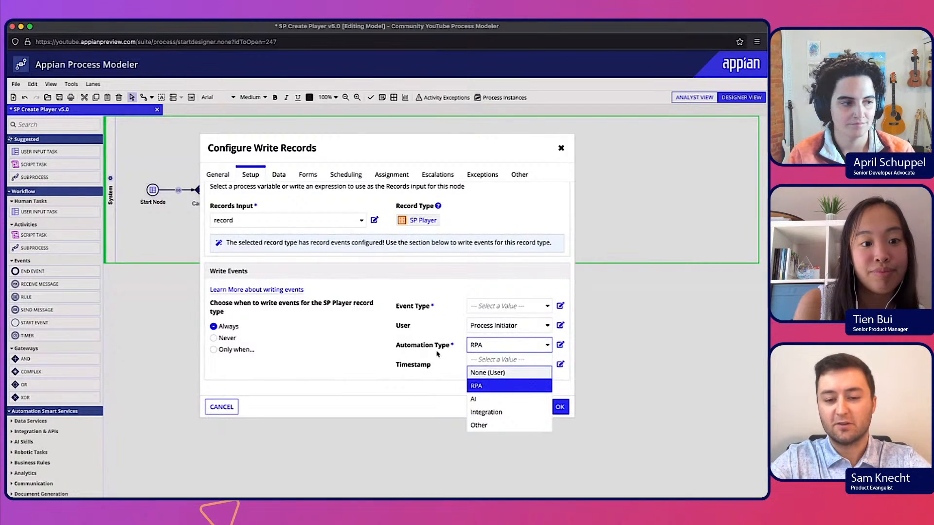
click(454, 346)
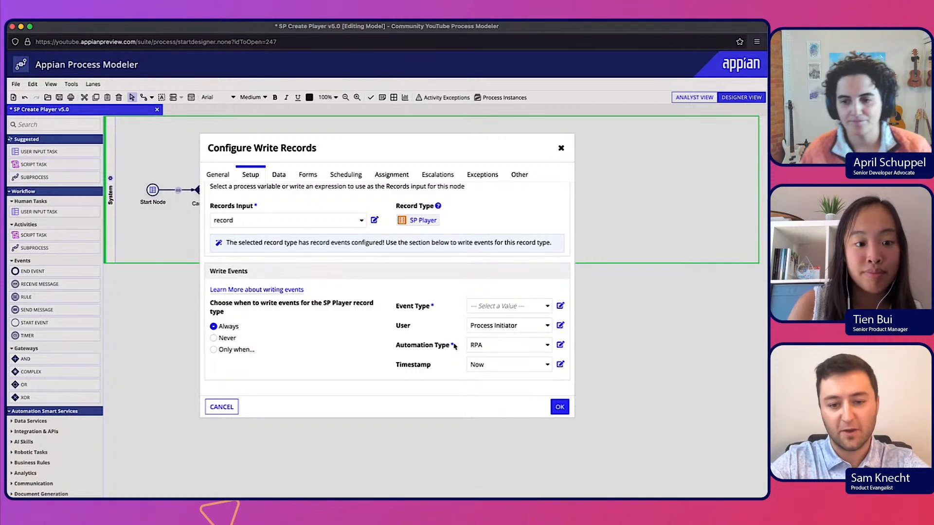
click(221, 340)
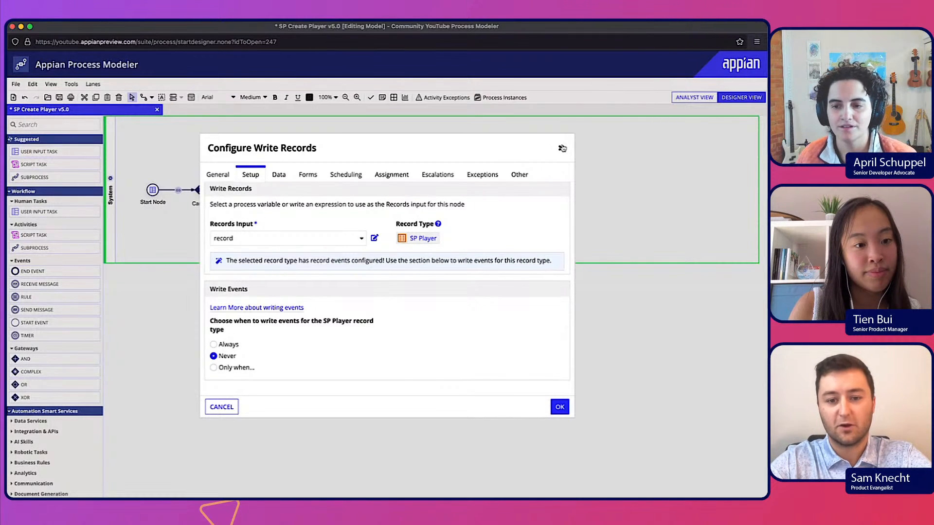
click(562, 148)
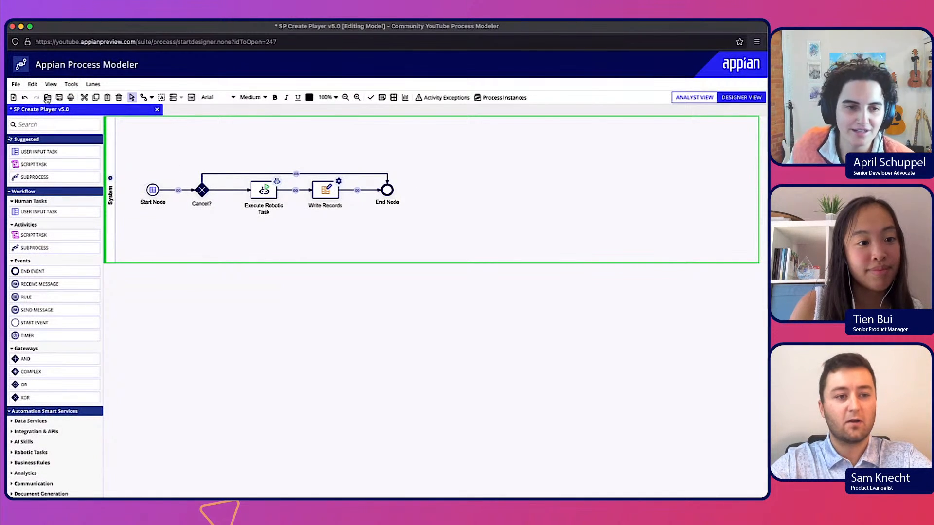
Save and publish the SP Create Player process model
click(16, 84)
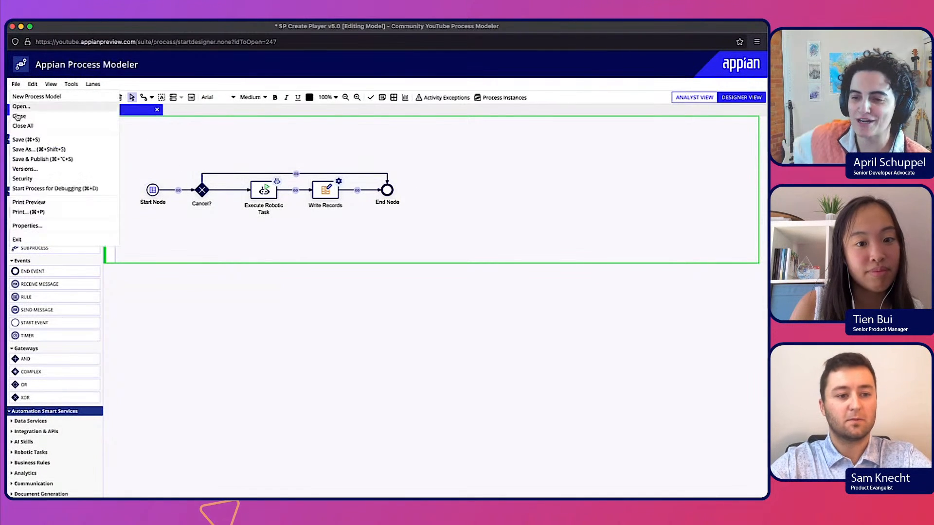
click(22, 160)
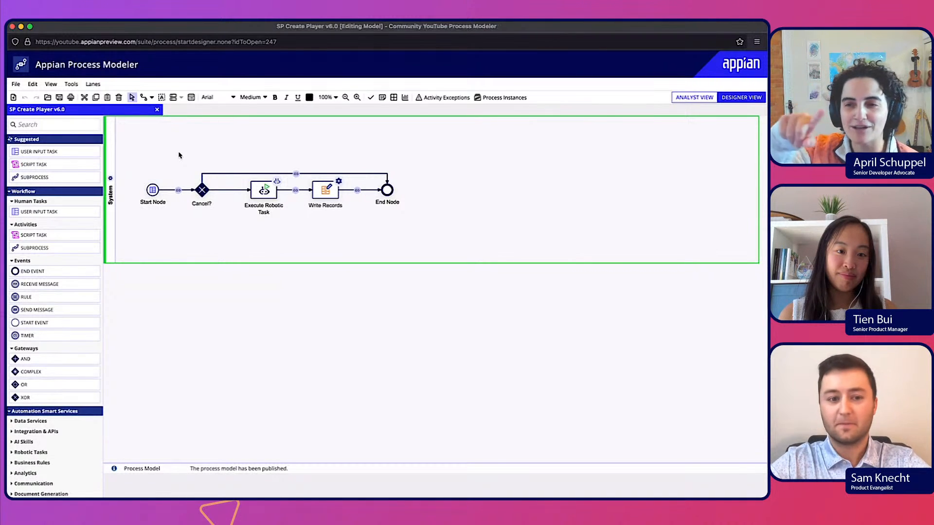
click(230, 193)
right_click(231, 193)
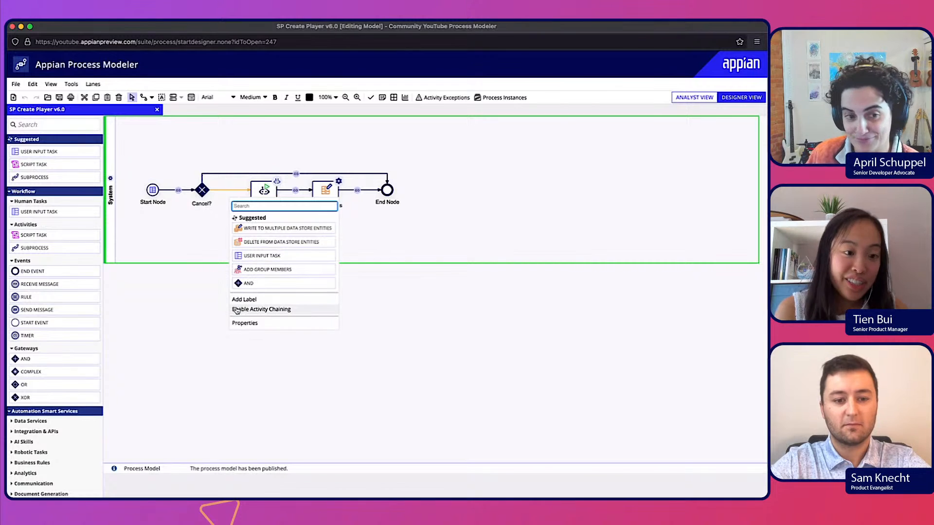
click(207, 261)
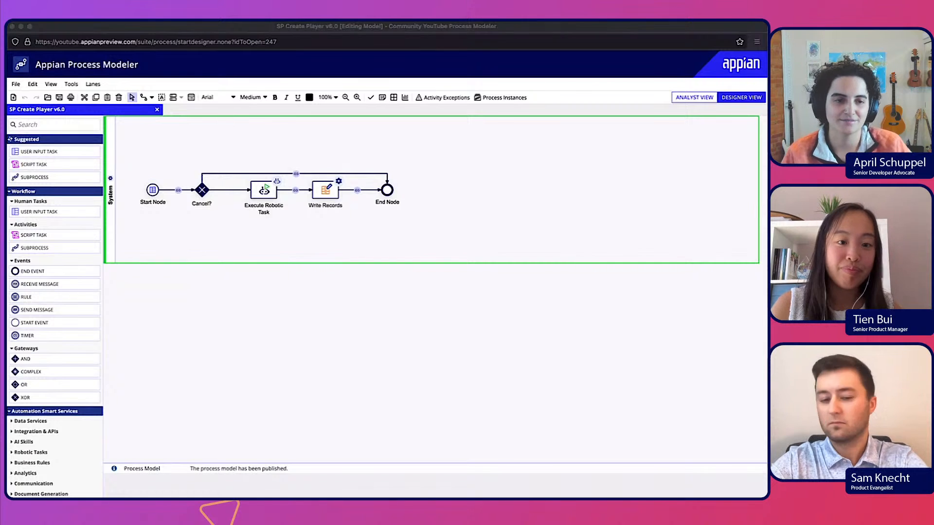
click(499, 155)
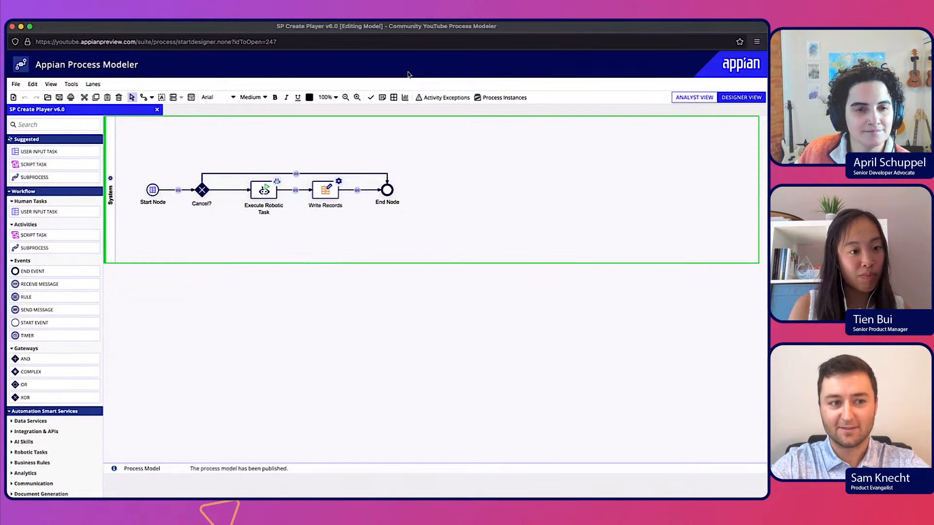
Check the current robot statuses on the Operations Console's Robot Management page
click(21, 26)
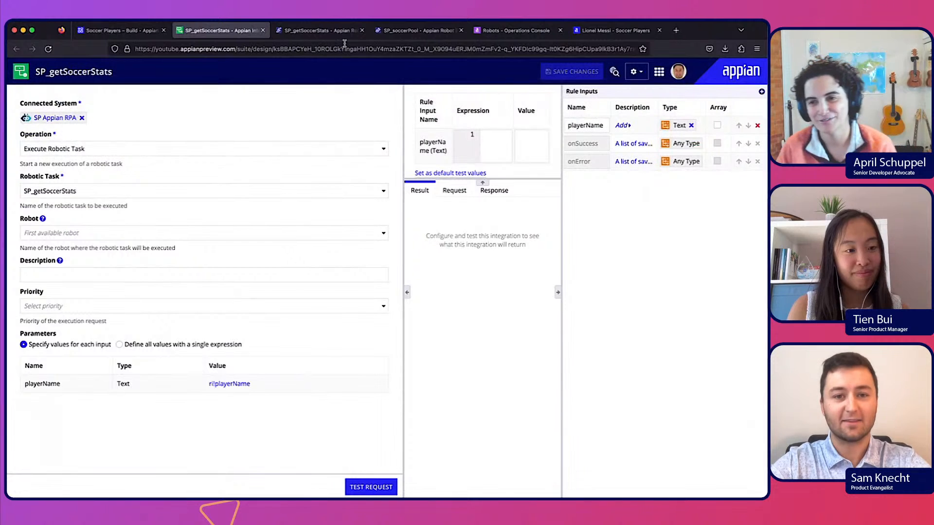
click(529, 32)
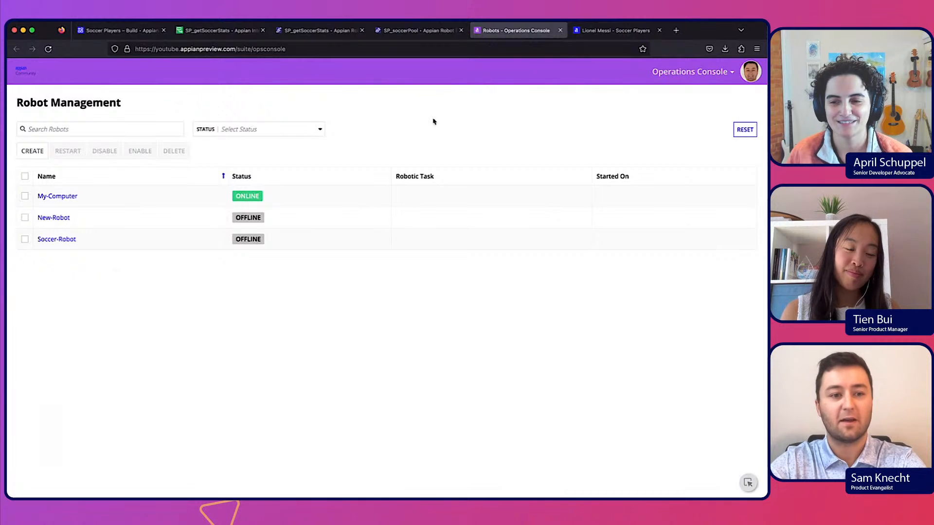
key(super+r)
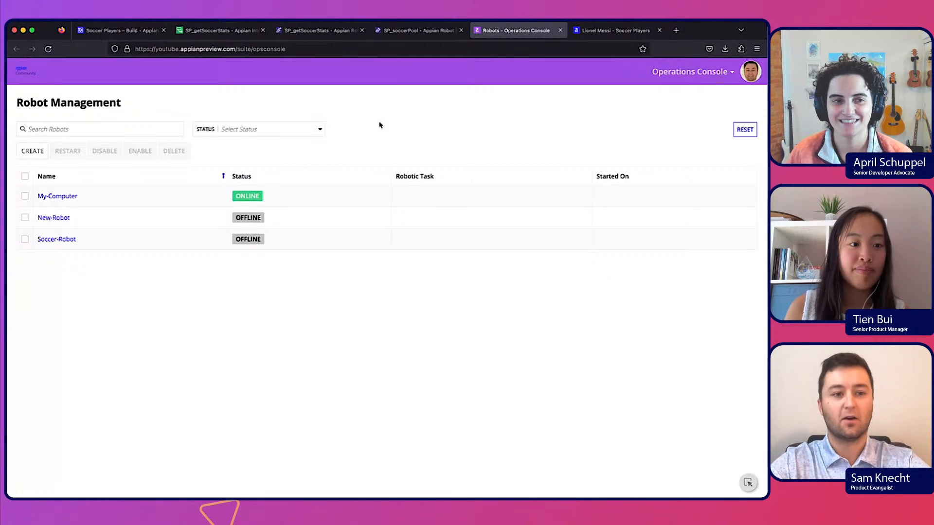
Start a new player action on the Soccer Players site and request stats for Kylian Mbappe
click(589, 31)
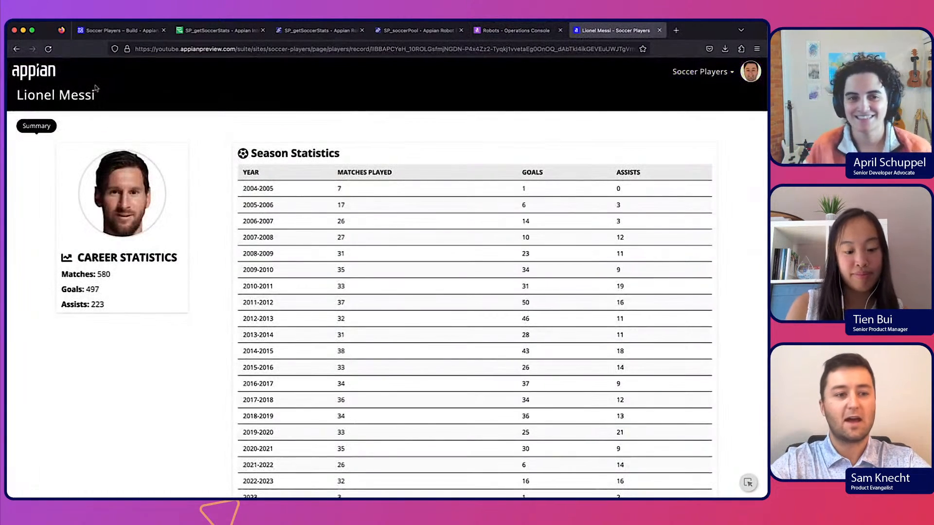
click(43, 74)
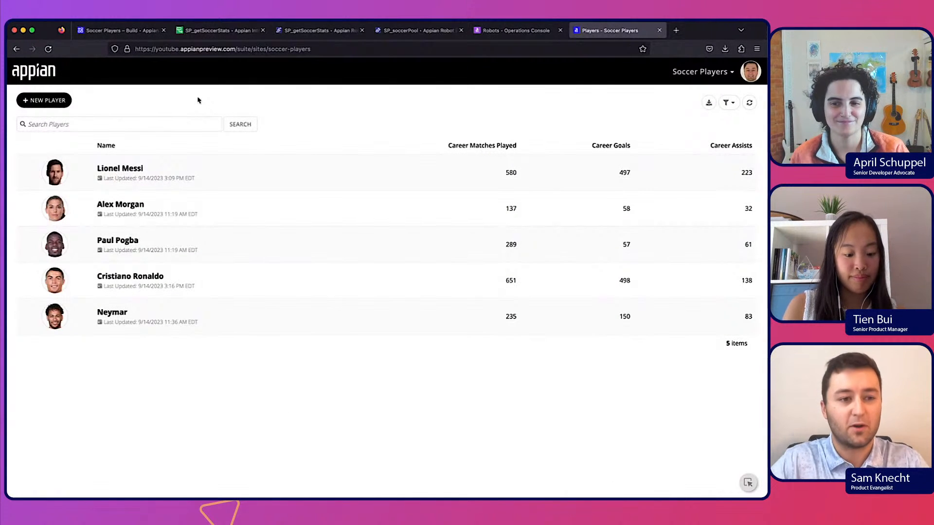
click(55, 102)
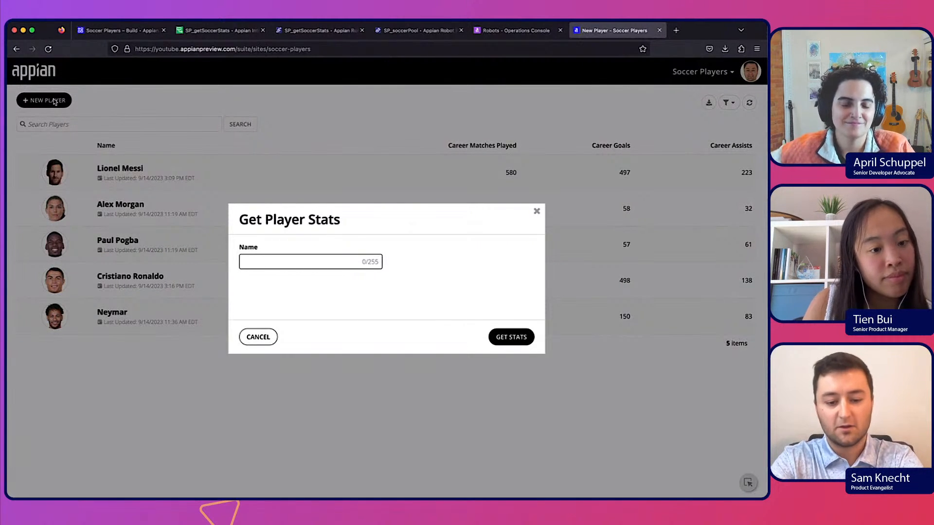
text(Kylian Mbappe)
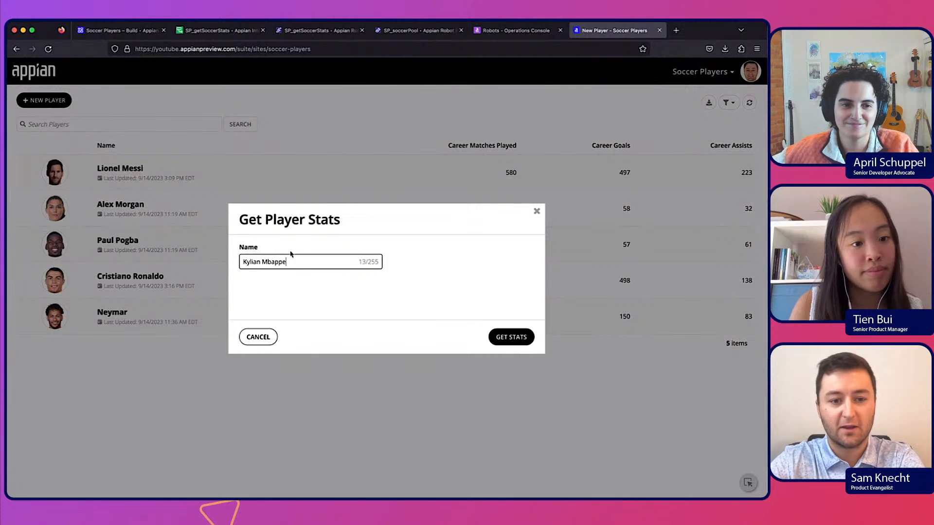
click(295, 272)
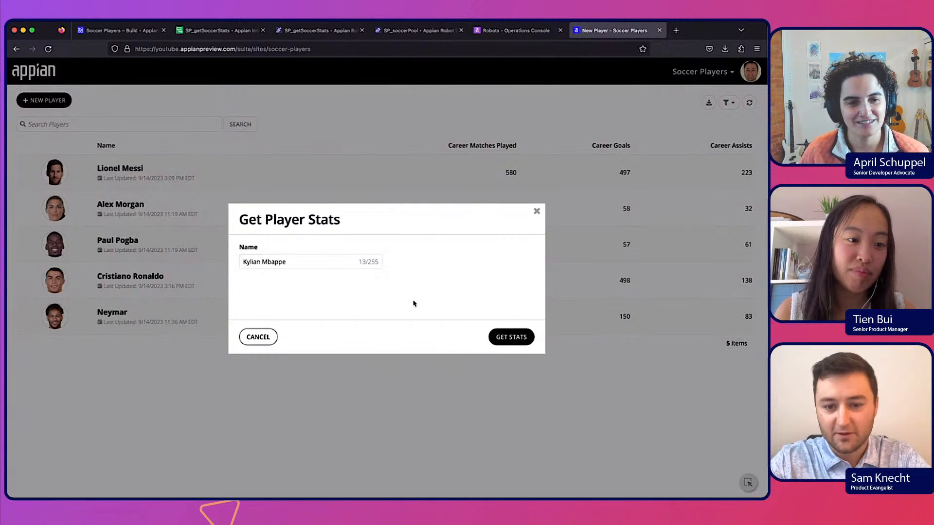
click(506, 338)
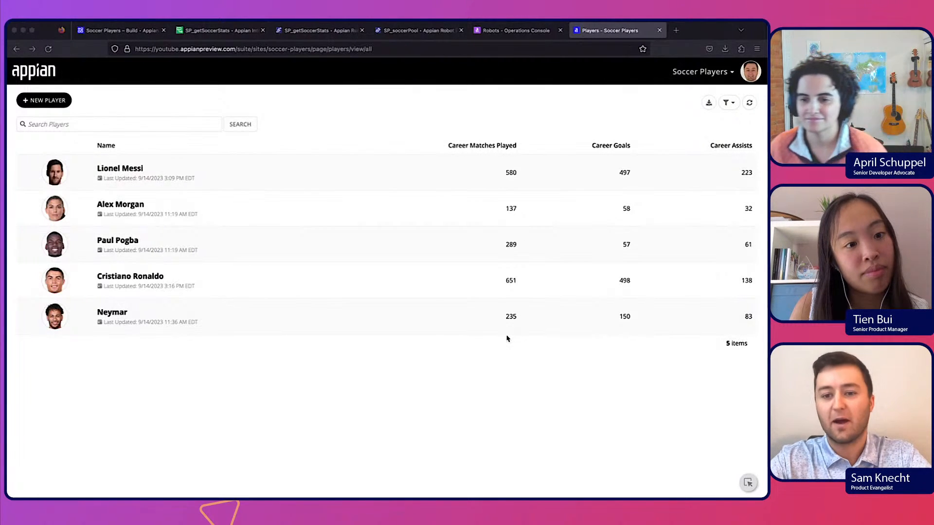
key(super+n)
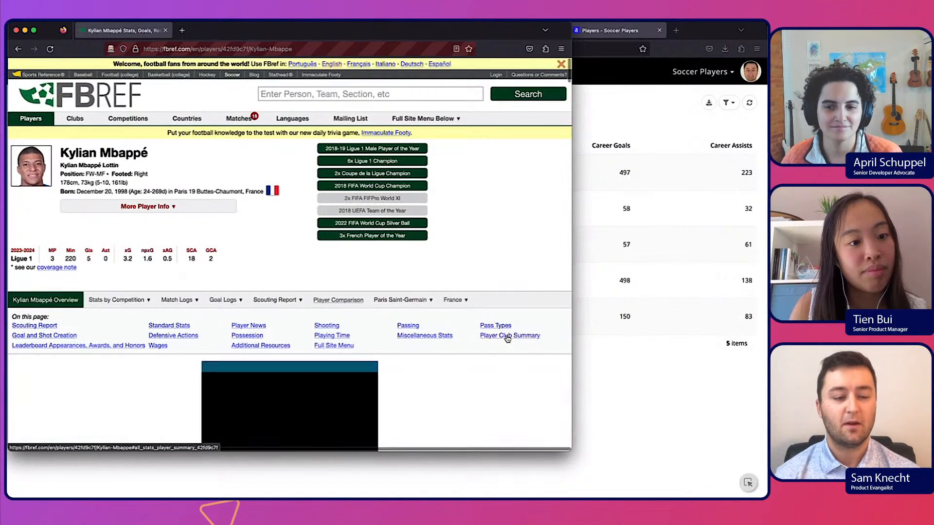
scroll(507, 338, down, 15)
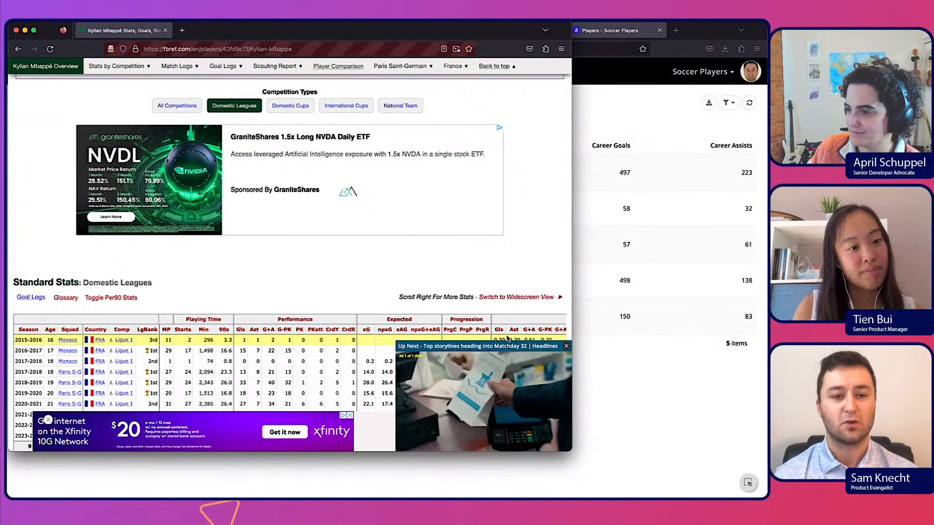
key(super+w)
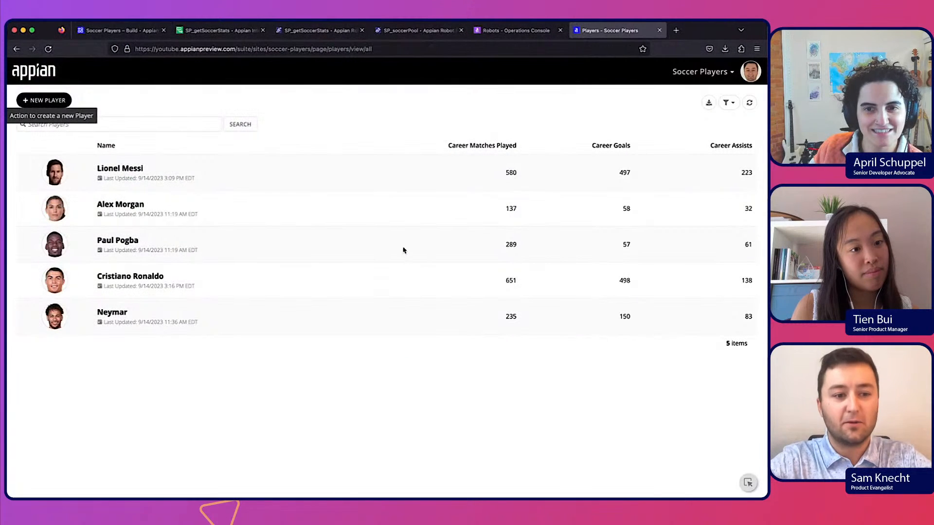
Refresh the players list and open Kylian Mbappe's record to review the season statistics
key(super+r)
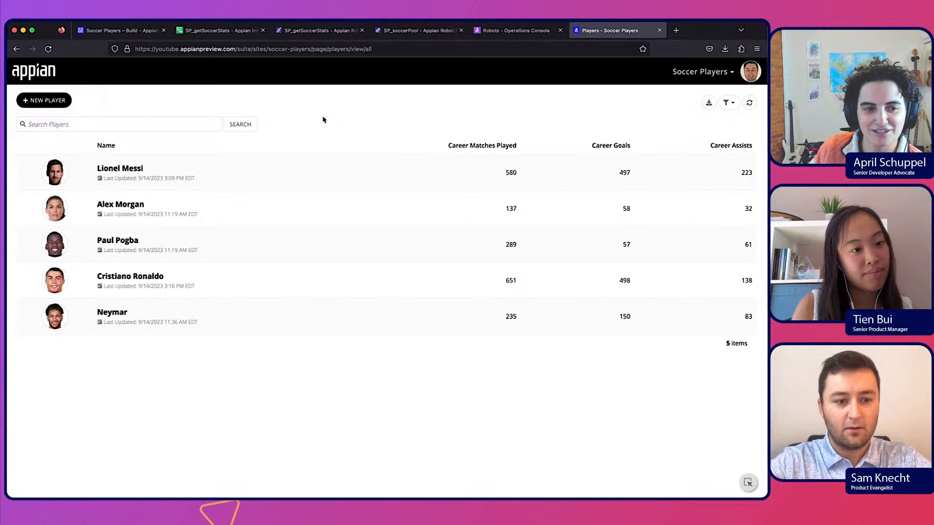
key(super+r)
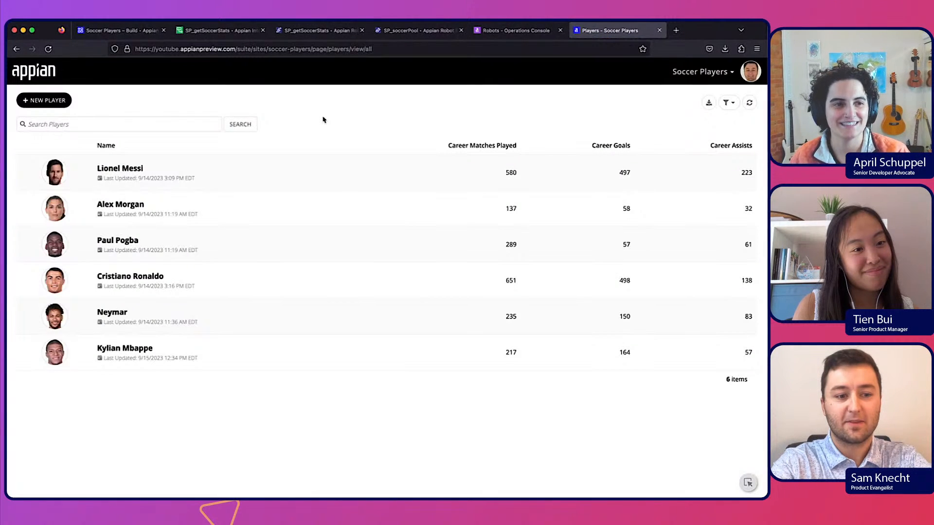
click(141, 348)
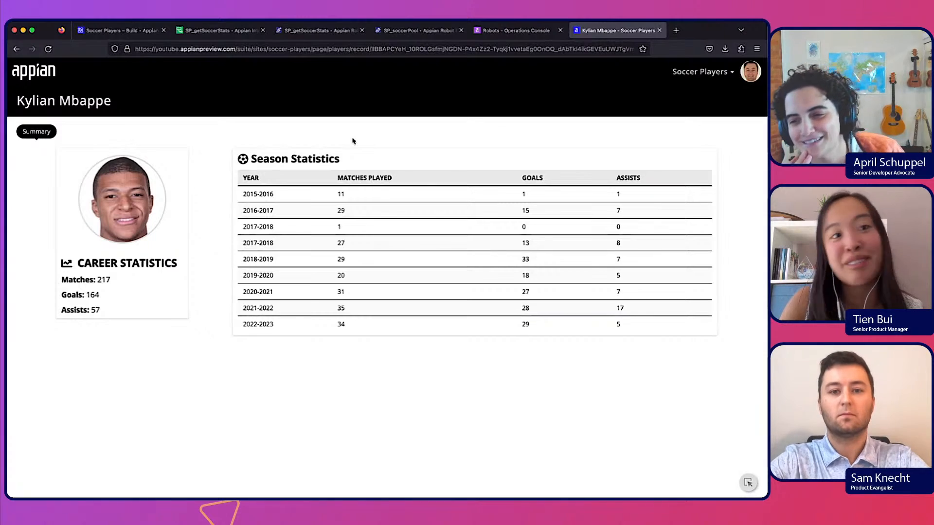
Create a package named Soccer Stats Package in the Soccer Players application
click(141, 30)
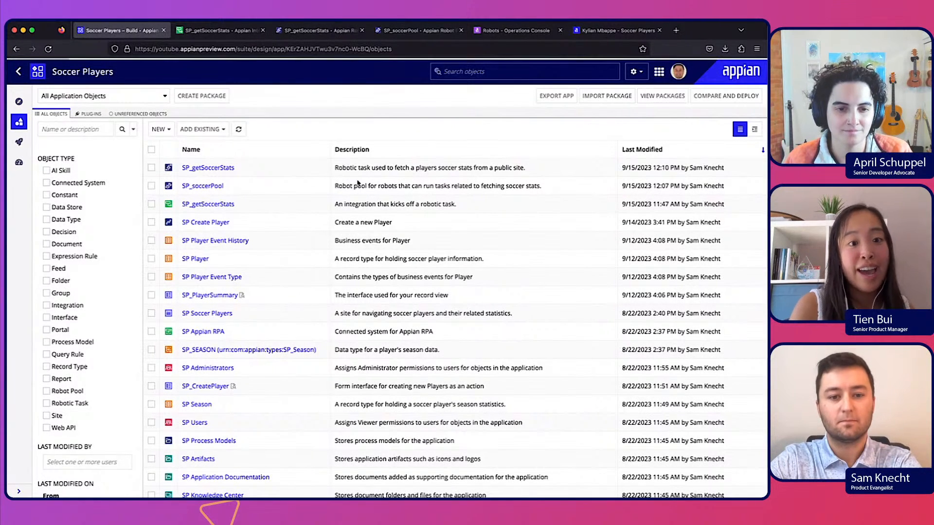
text(Soc)
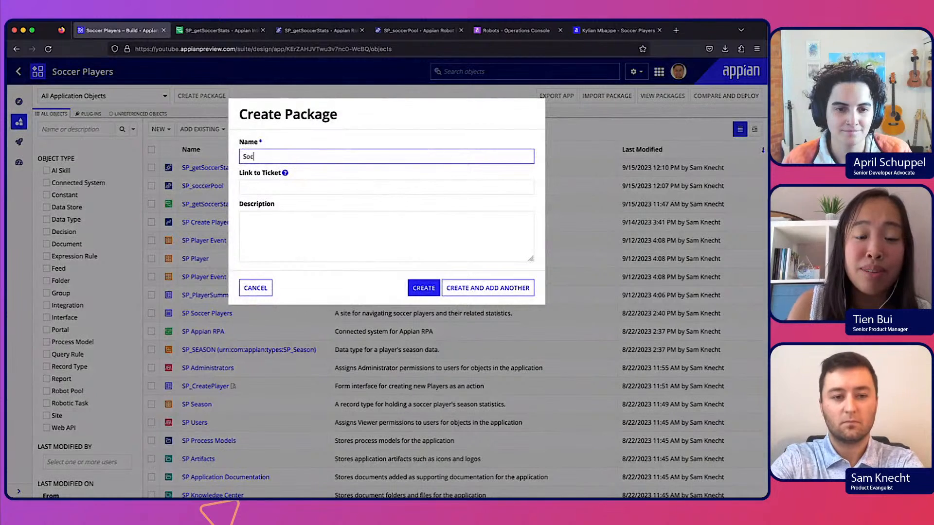
text(cer Stats Packag)
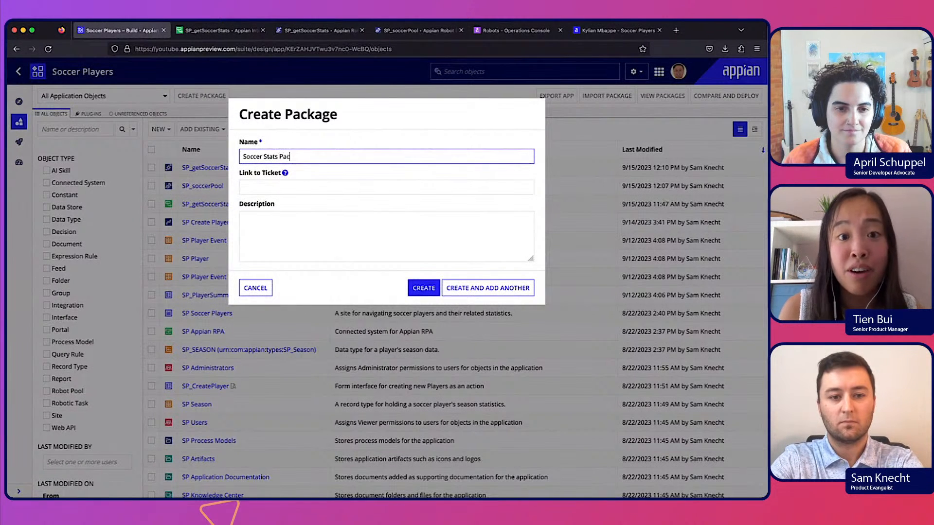
text(e)
click(426, 293)
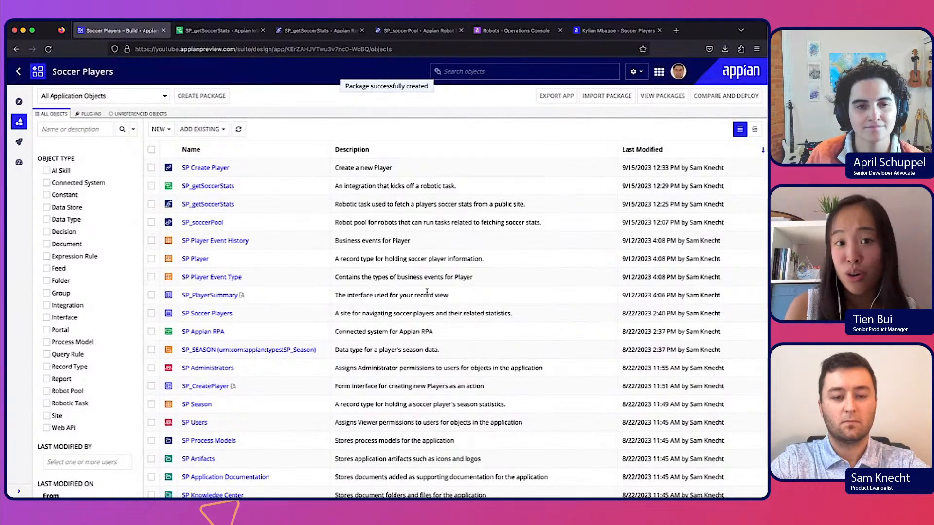
Add SP Create Player, the SP_getSoccerStats integration and robotic task, and SP_soccerPool to the Soccer Stats Package
click(151, 168)
click(152, 186)
click(151, 204)
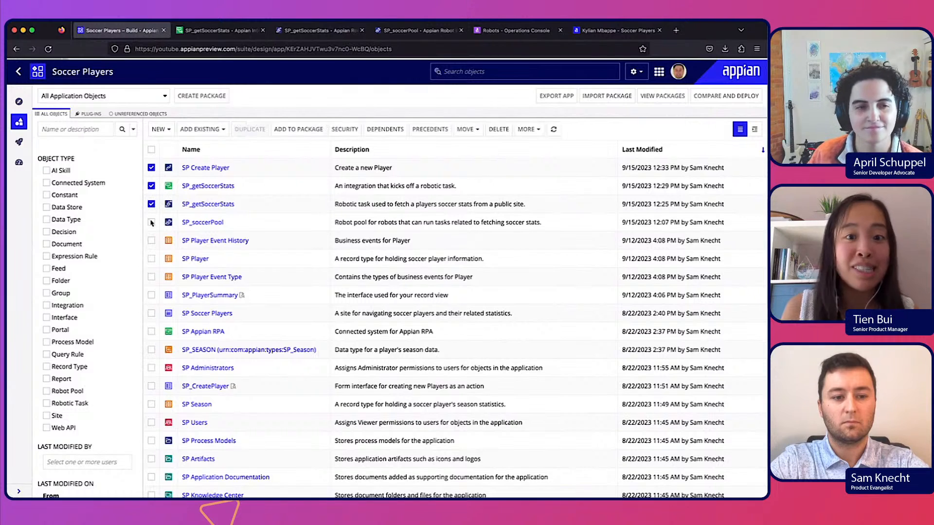
click(151, 222)
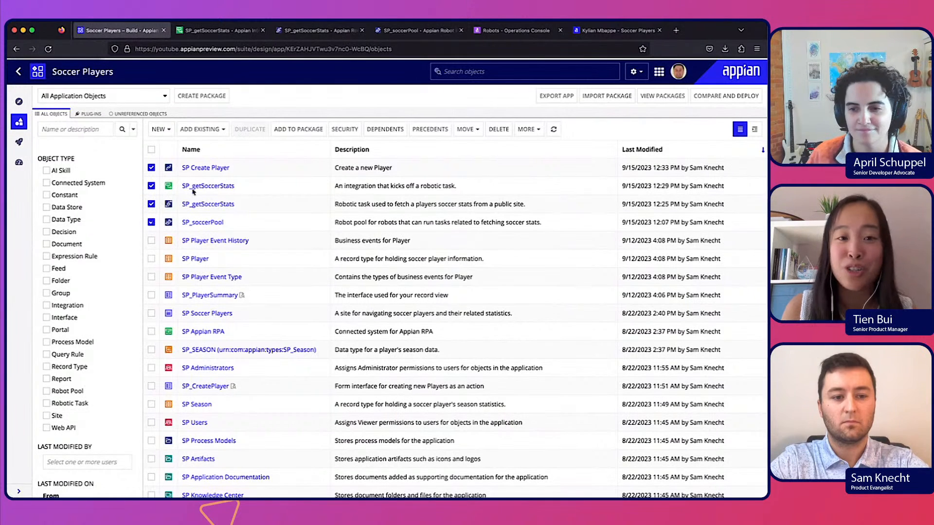
click(279, 130)
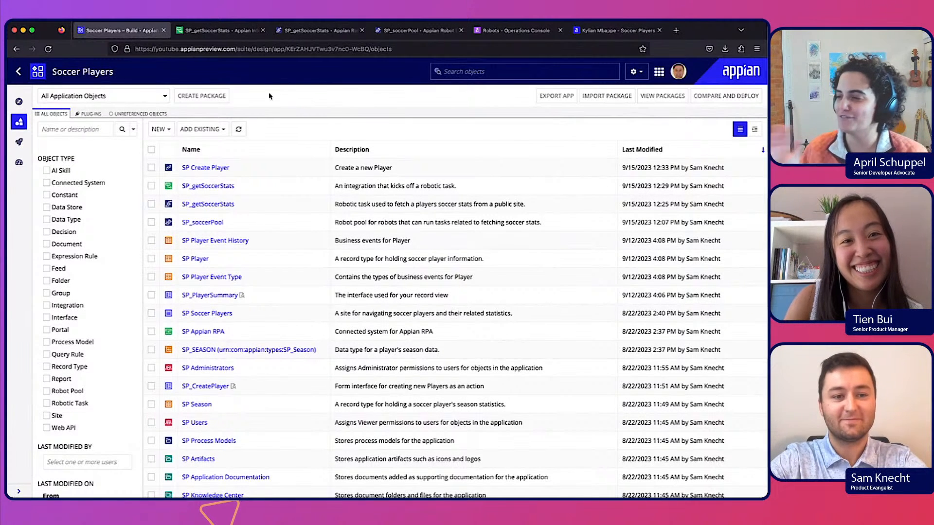
Review the objects in the Soccer Stats Package and switch back to All Application Objects
click(164, 96)
click(142, 124)
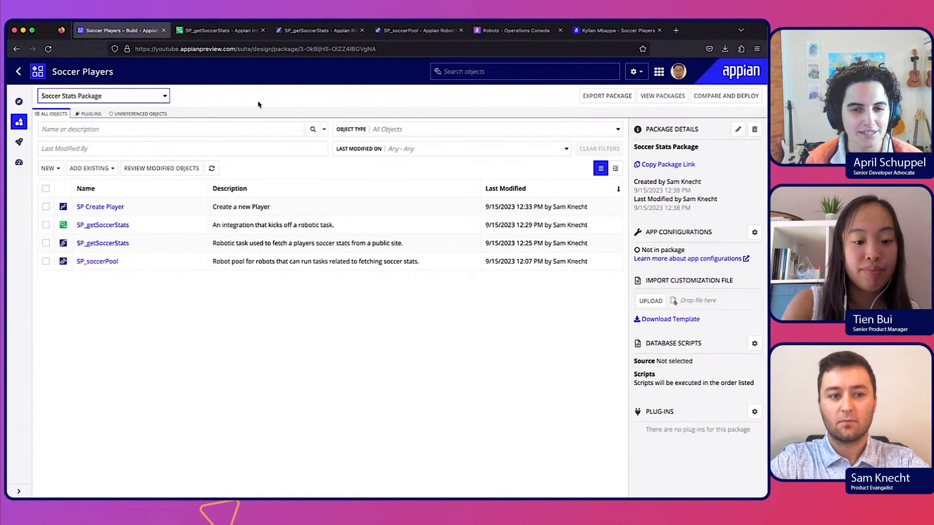
click(164, 96)
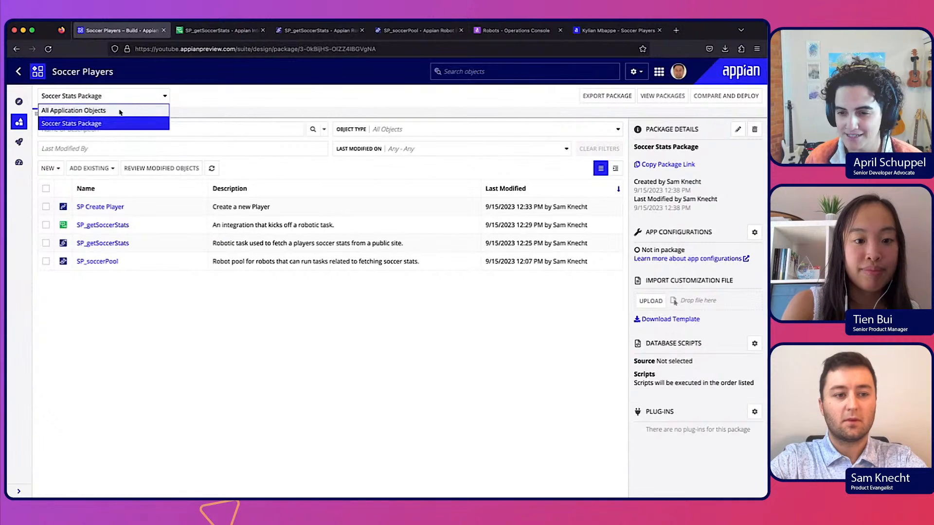
click(121, 110)
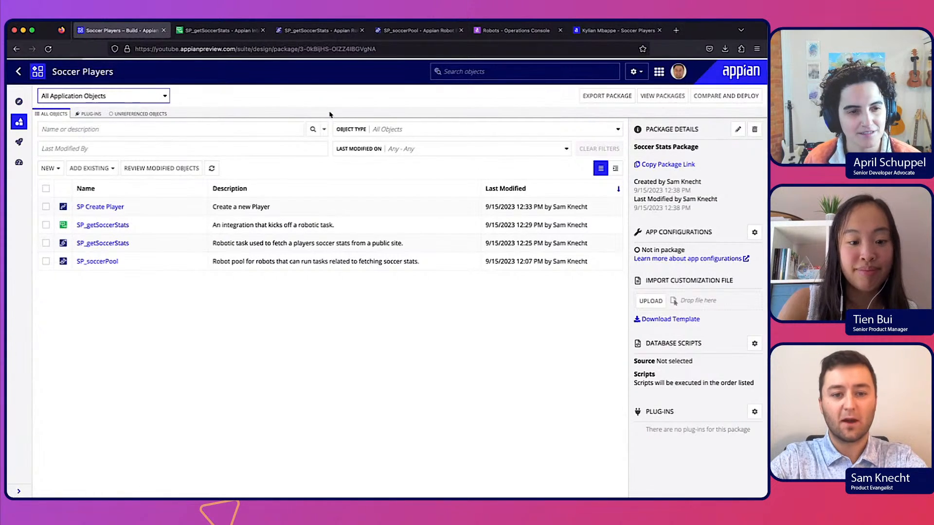